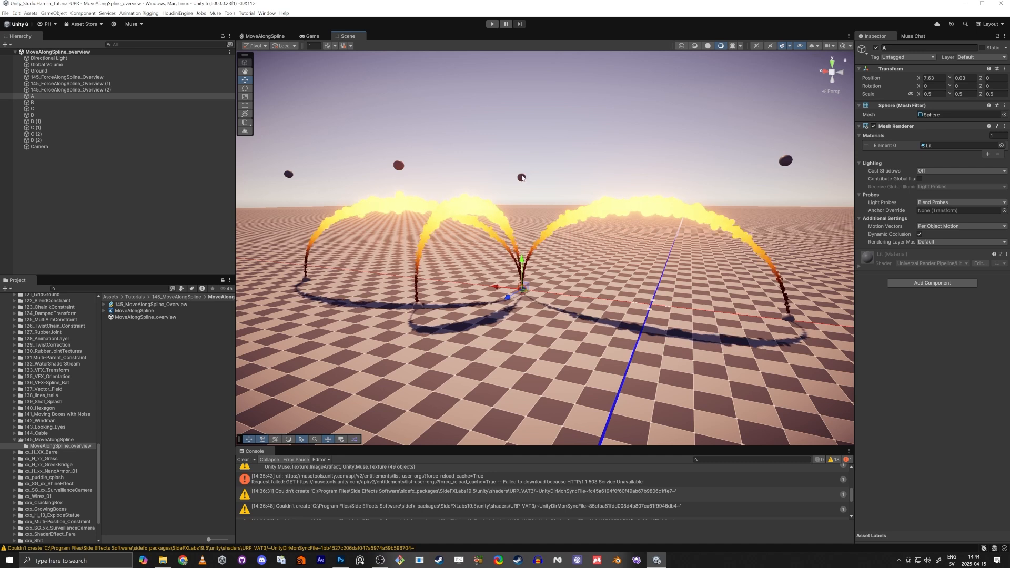
Step: Try moving control sphere B up and sideways in the overview scene, and undo the move
click(522, 177)
drag(525, 181, 560, 103)
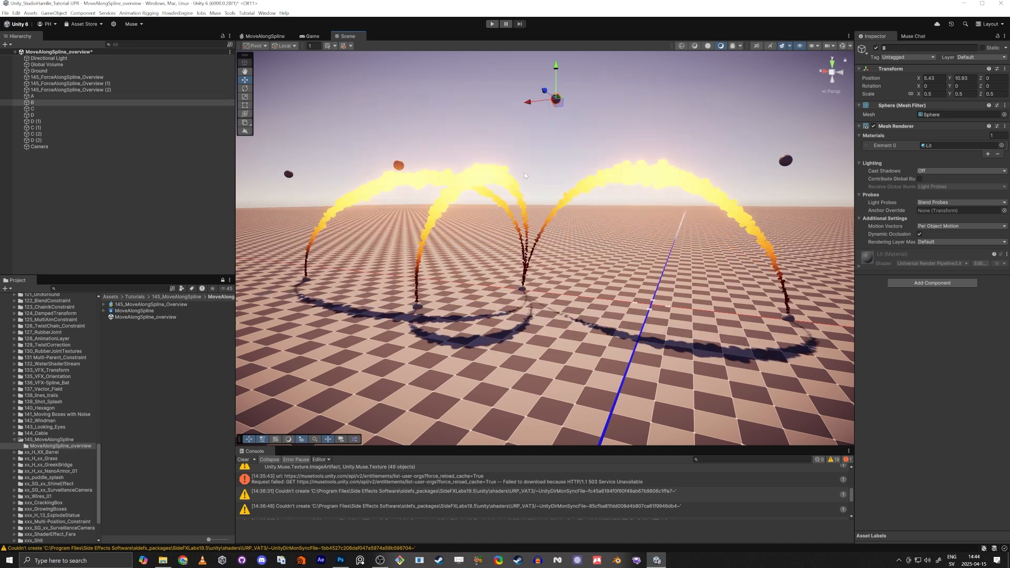
key(ctrl+z)
Step: Open the MoveAlongSpline scene from the 145_MoveAlongSpline folder
click(41, 440)
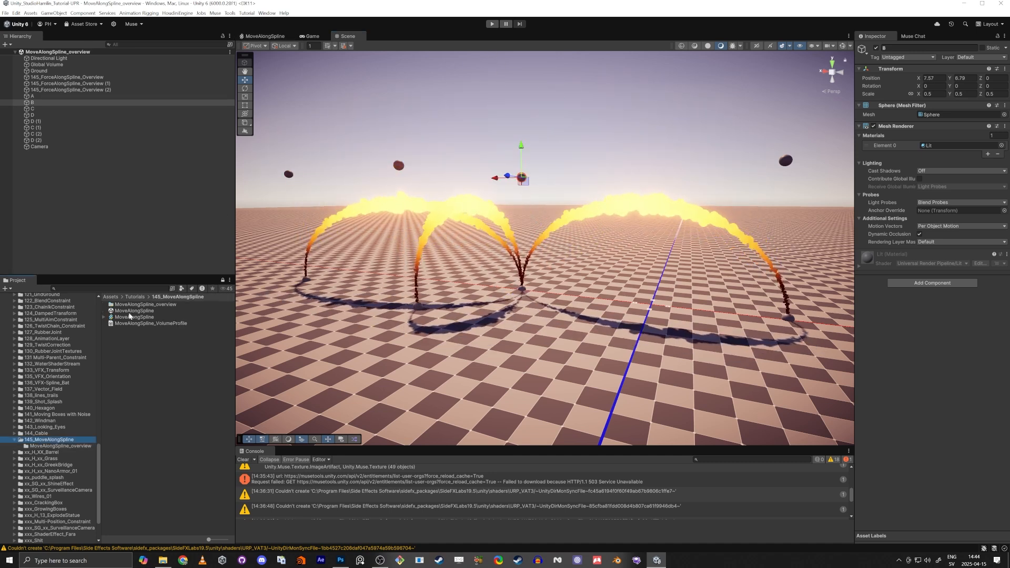
double_click(134, 311)
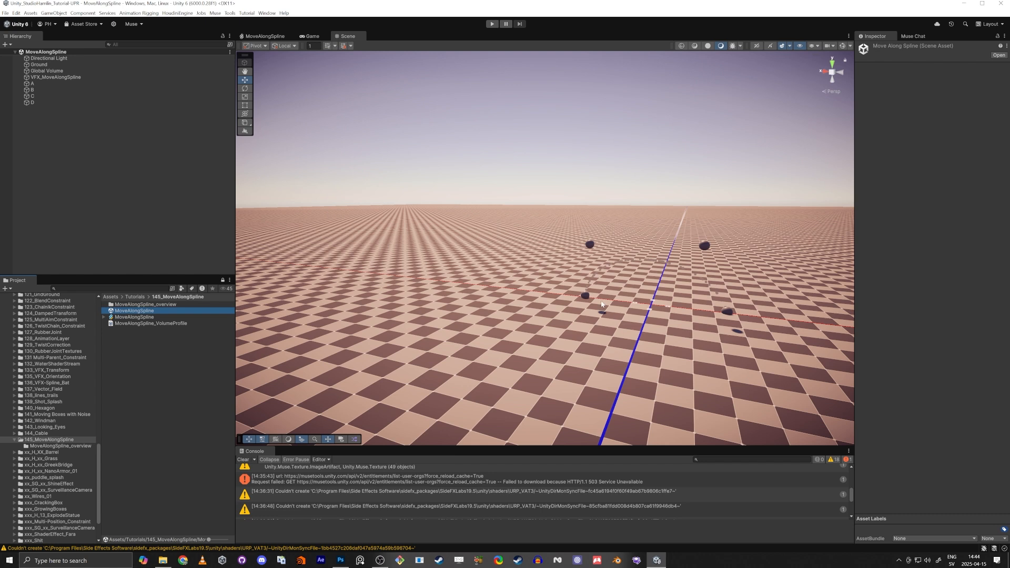
Step: Try moving the spline's lower end sphere and control sphere C to reshape the particle arc, undoing each move
click(585, 298)
right_drag(557, 349, 591, 322)
key(w)
key(q)
click(457, 324)
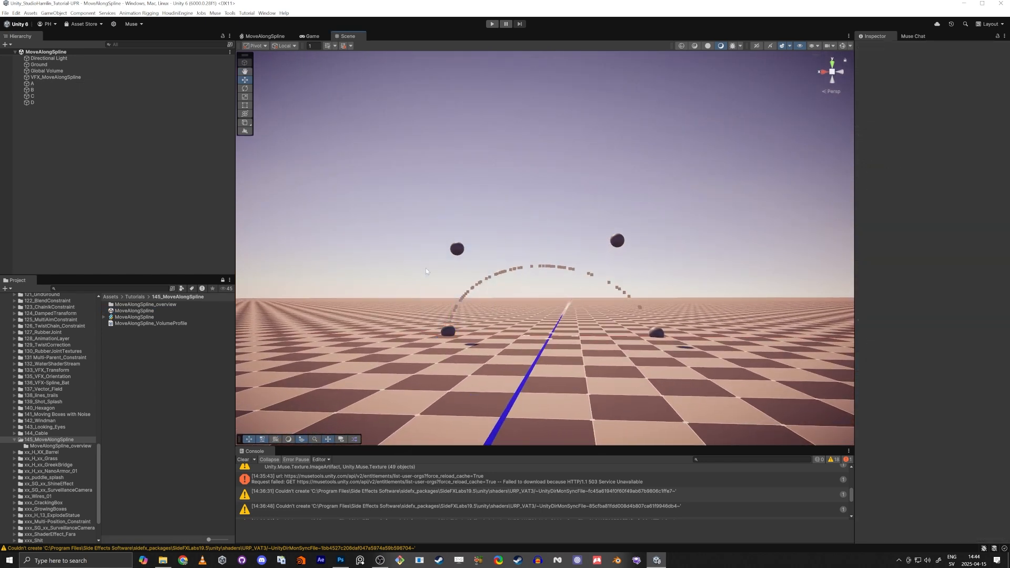
click(448, 331)
drag(451, 328, 517, 245)
key(ctrl+z)
click(618, 240)
drag(610, 247, 525, 242)
key(ctrl+z)
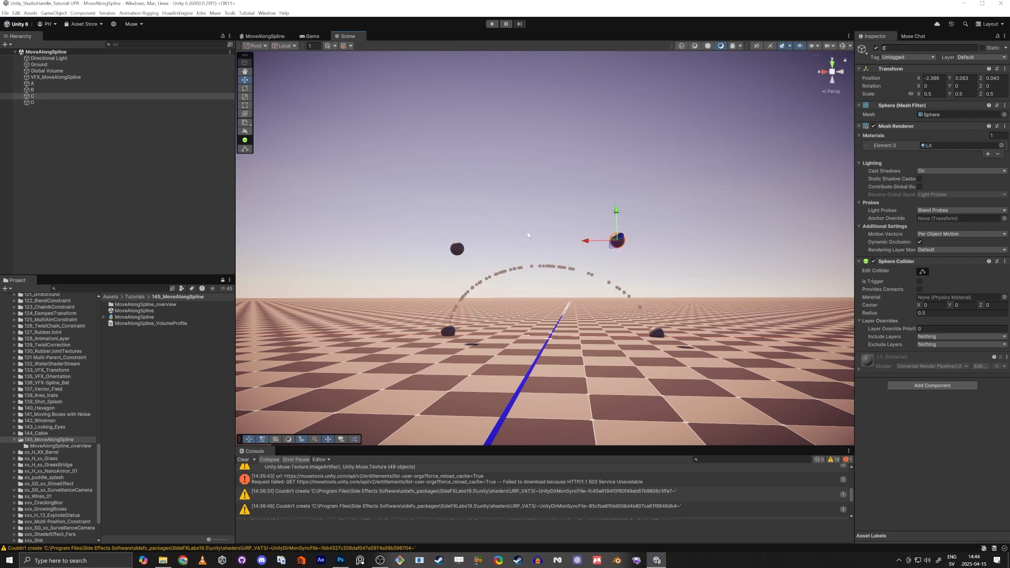
Step: Create a URP Unlit Shader Graph in the 145_MoveAlongSpline folder
mouse_move(501, 214)
right_down()
mouse_move(516, 226)
mouse_move(499, 224)
right_up()
key(w)
key(q)
key(w)
key(a)
click(158, 367)
click(97, 351)
right_click(140, 370)
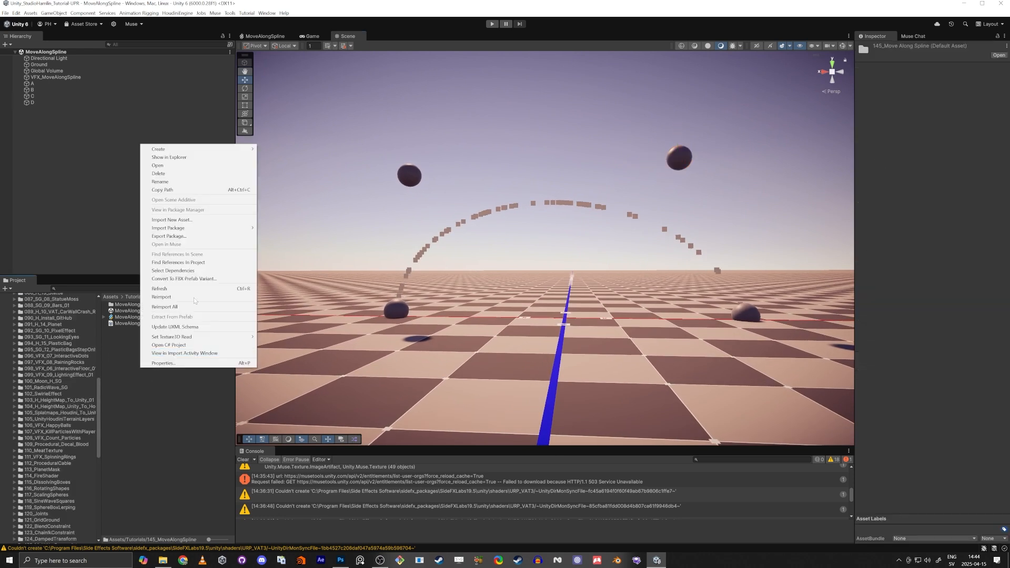
mouse_move(210, 149)
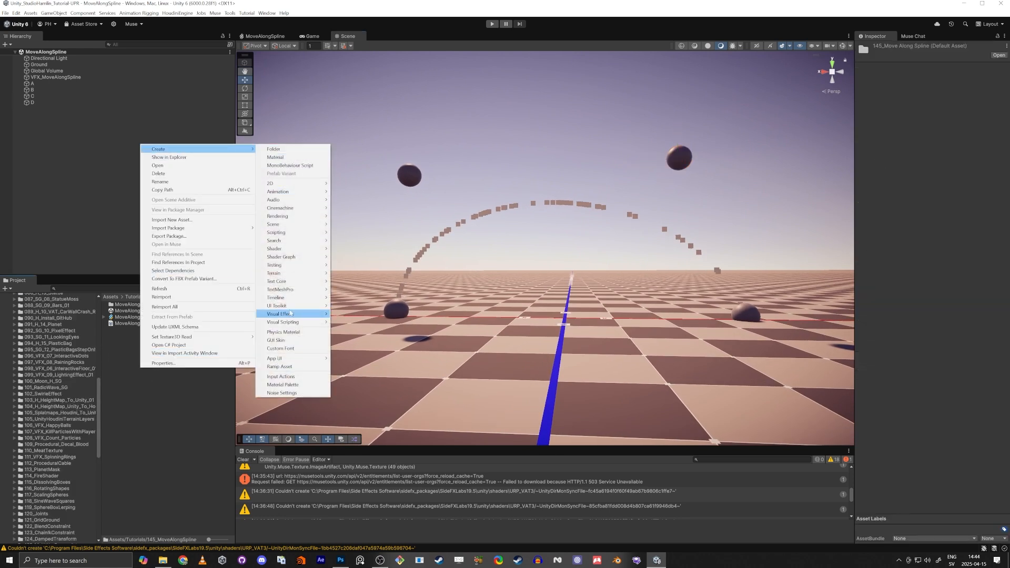
mouse_move(308, 260)
mouse_move(368, 259)
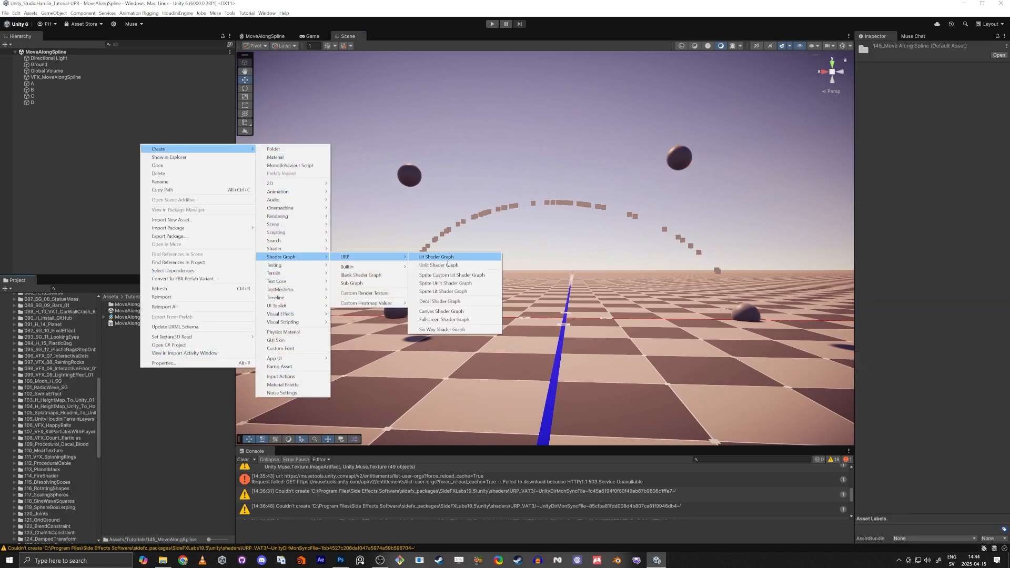
click(441, 257)
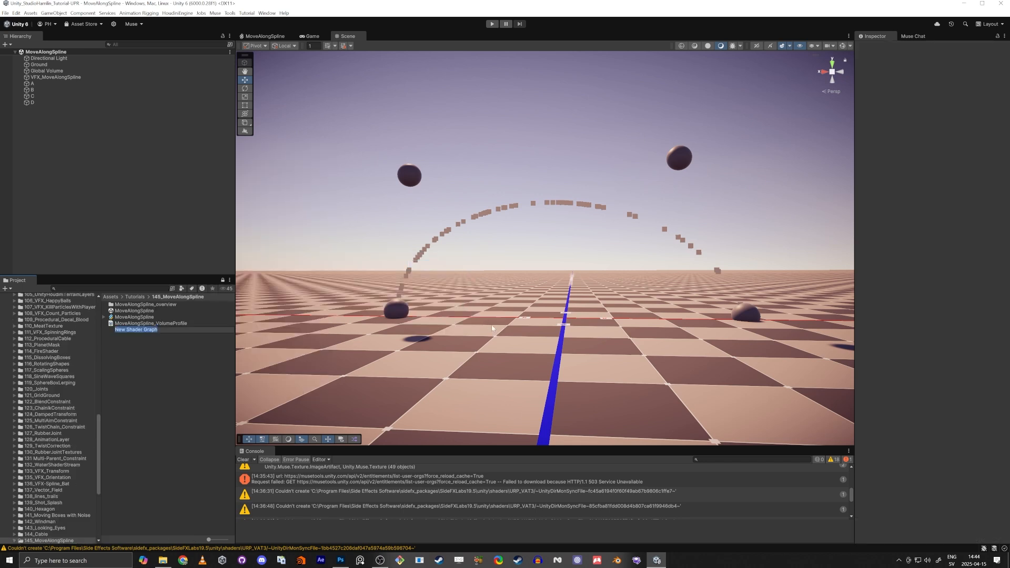
Step: Name the new shader graph MoveAlongSpline
key(ctrl+v)
key(ctrl+a)
key(BackSpace)
key(Return)
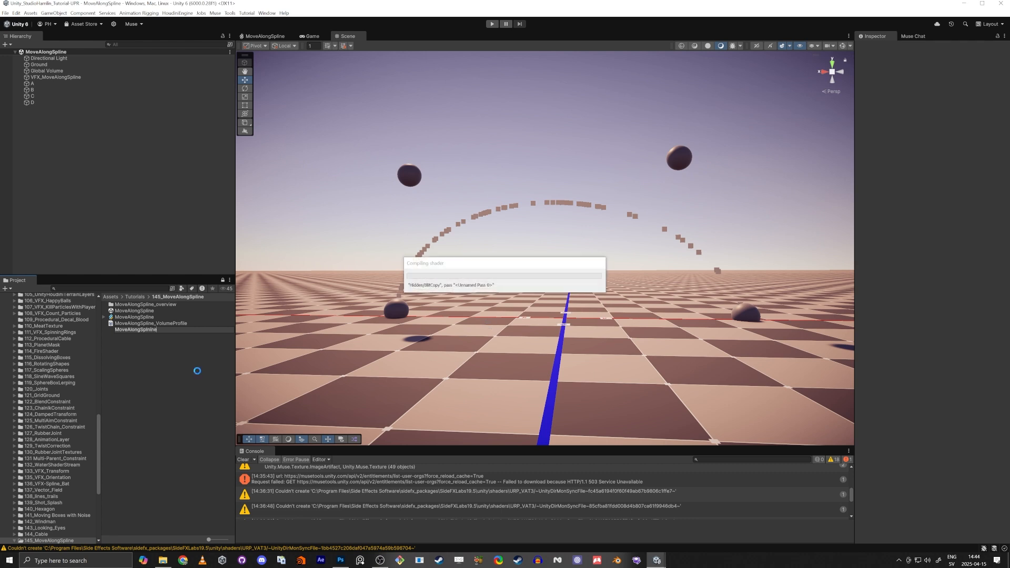
key(Right)
key(Left)
key(Left)
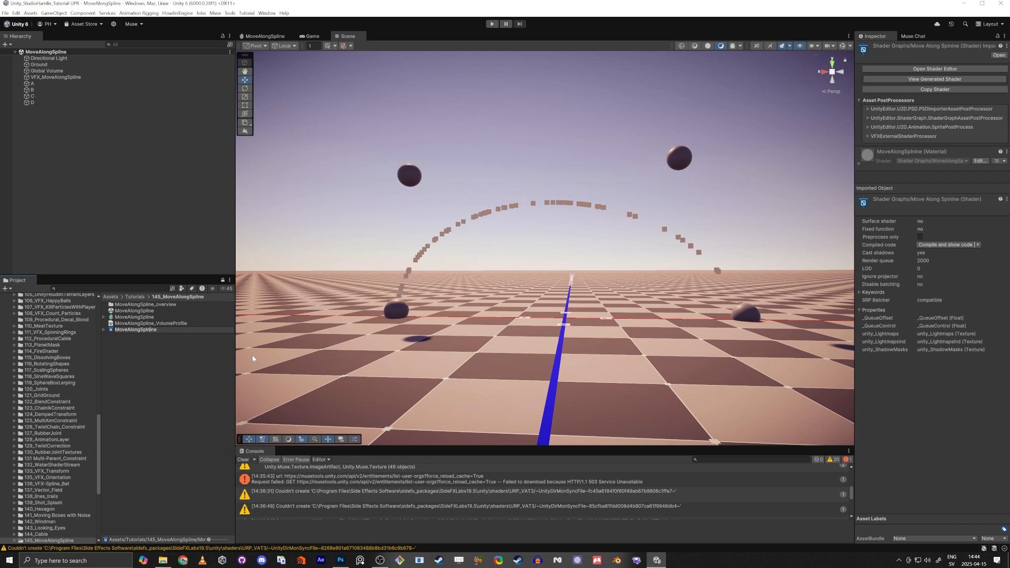
key(Return)
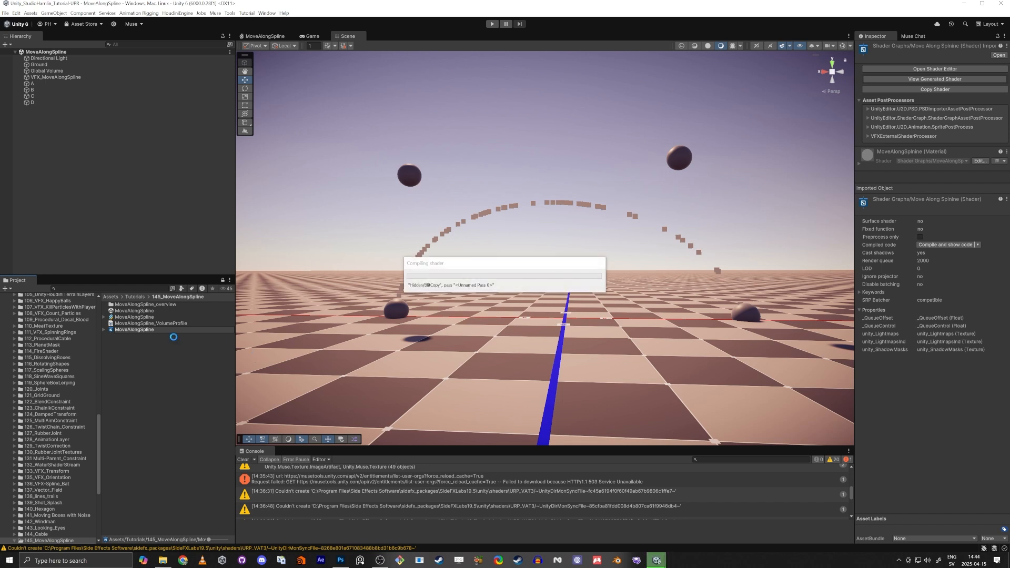
Step: Open the MoveAlongSpline shader graph with Support VFX Graph enabled, and connect a new Color property to the fragment's Base Color
double_click(129, 312)
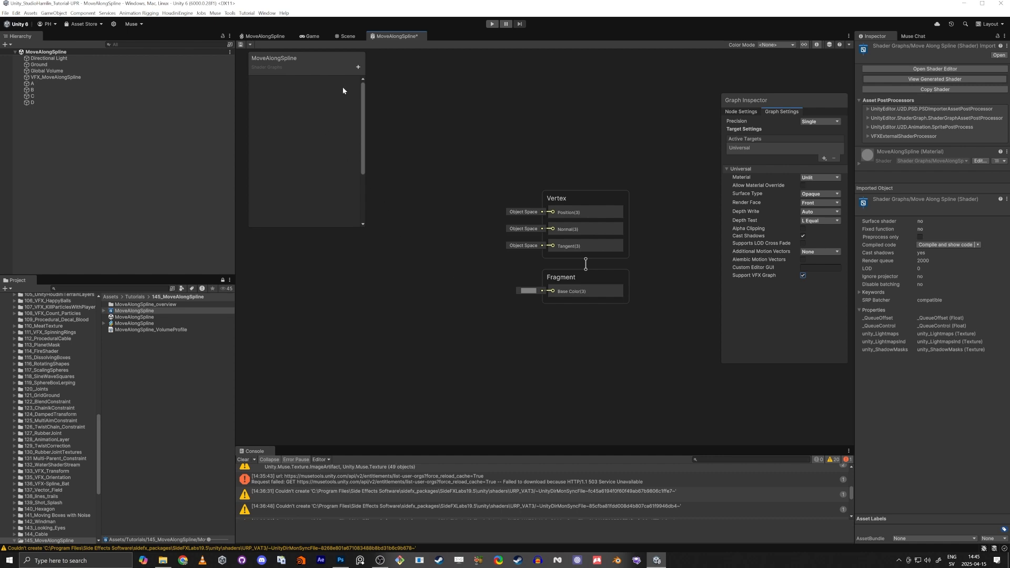
click(358, 67)
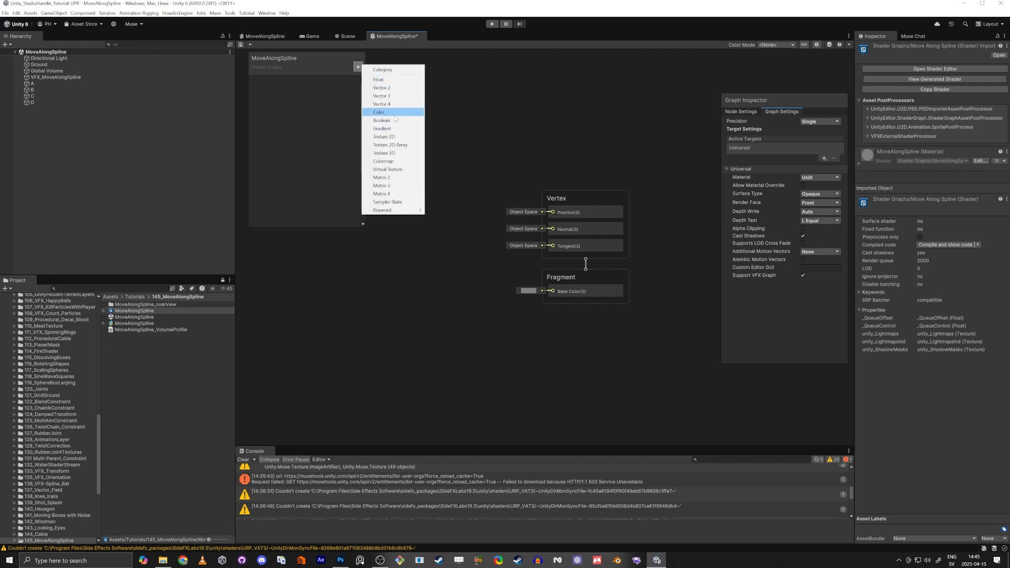
click(394, 114)
click(305, 144)
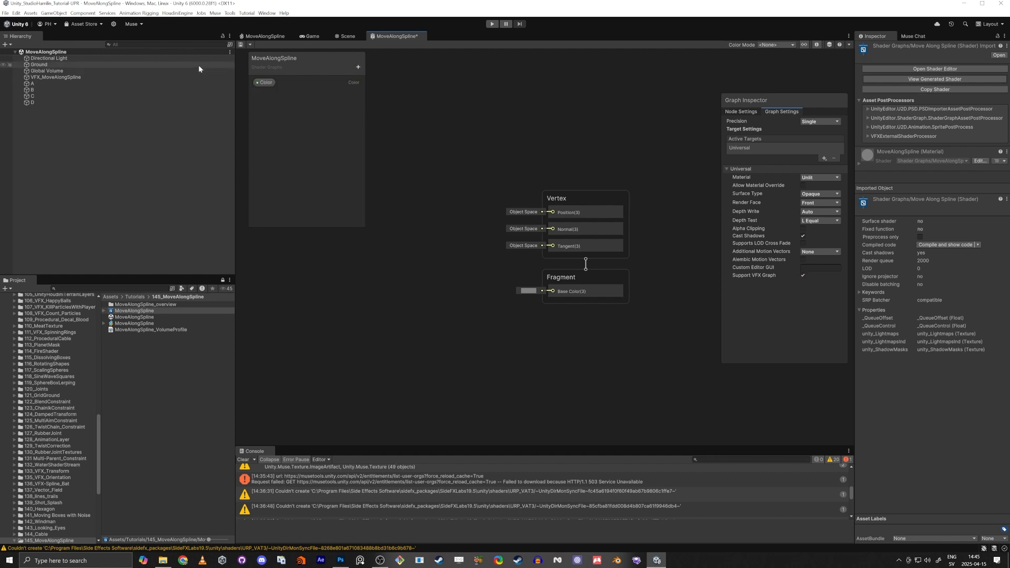
click(265, 84)
drag(432, 286, 552, 290)
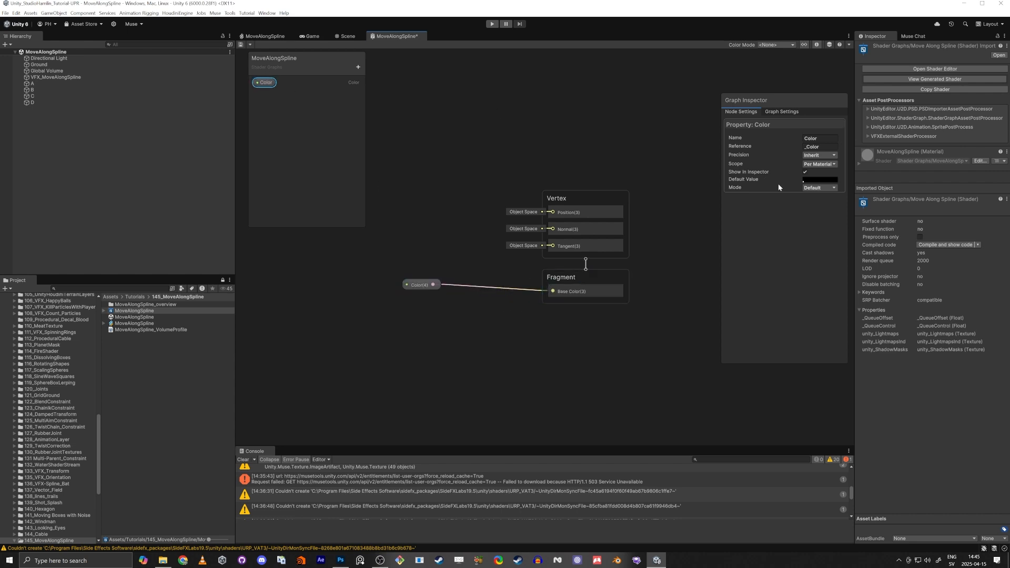
Step: Set the Color property's mode to HDR and save the shader graph
click(819, 188)
click(819, 205)
click(241, 47)
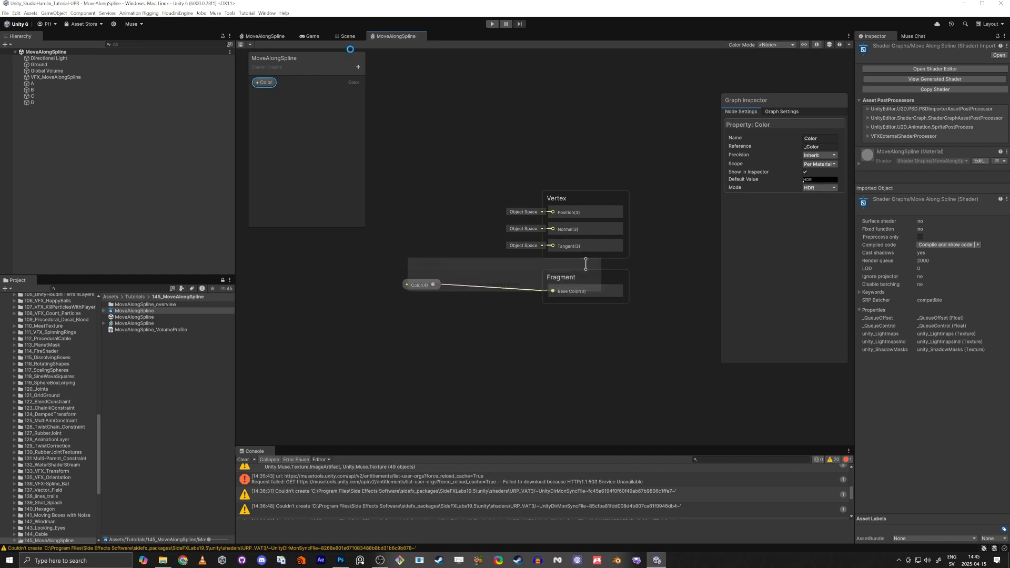
Step: Disable the Volume component on the scene's Global Volume object
click(349, 37)
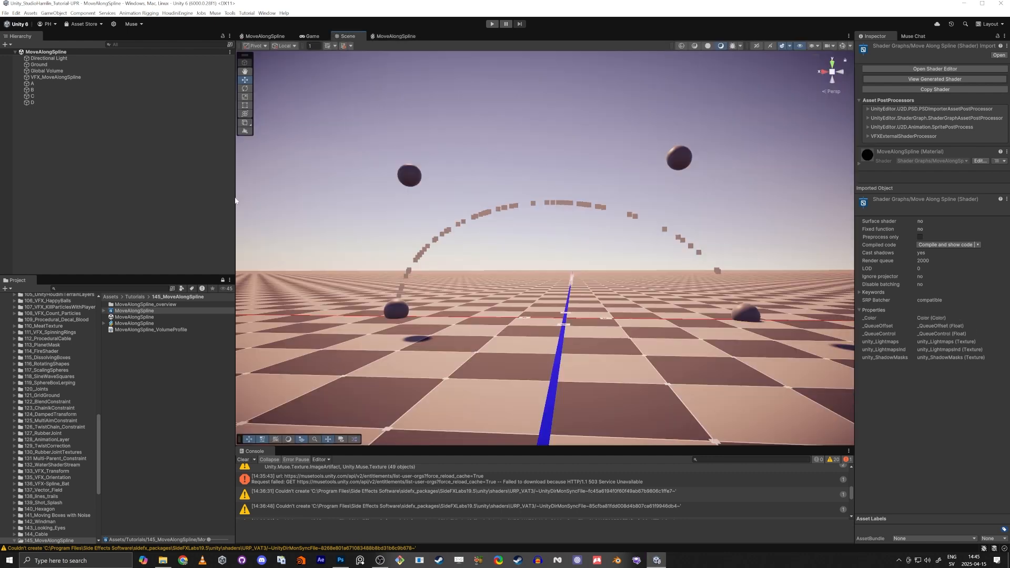
click(63, 71)
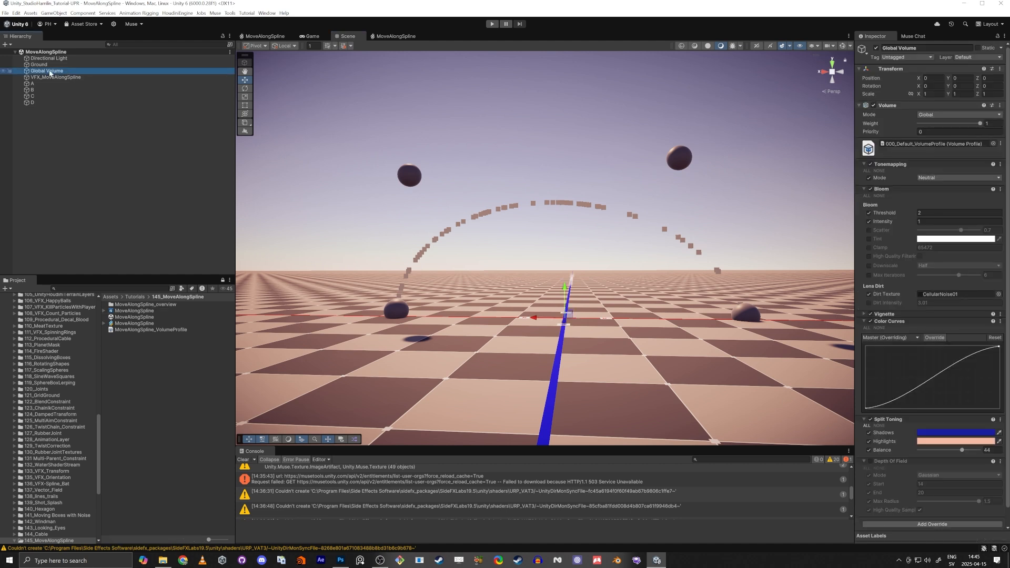
click(873, 105)
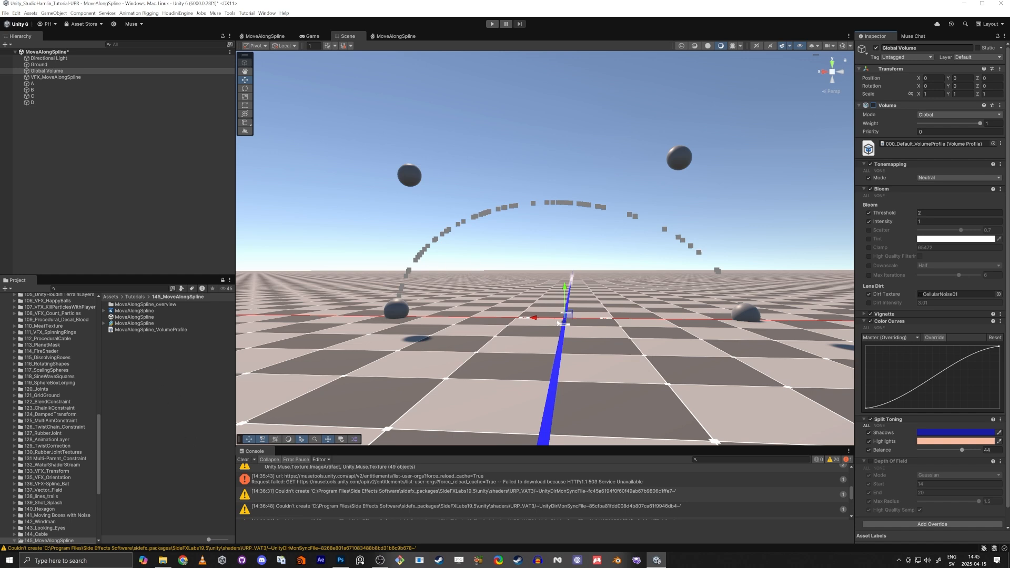
right_drag(558, 322, 573, 327)
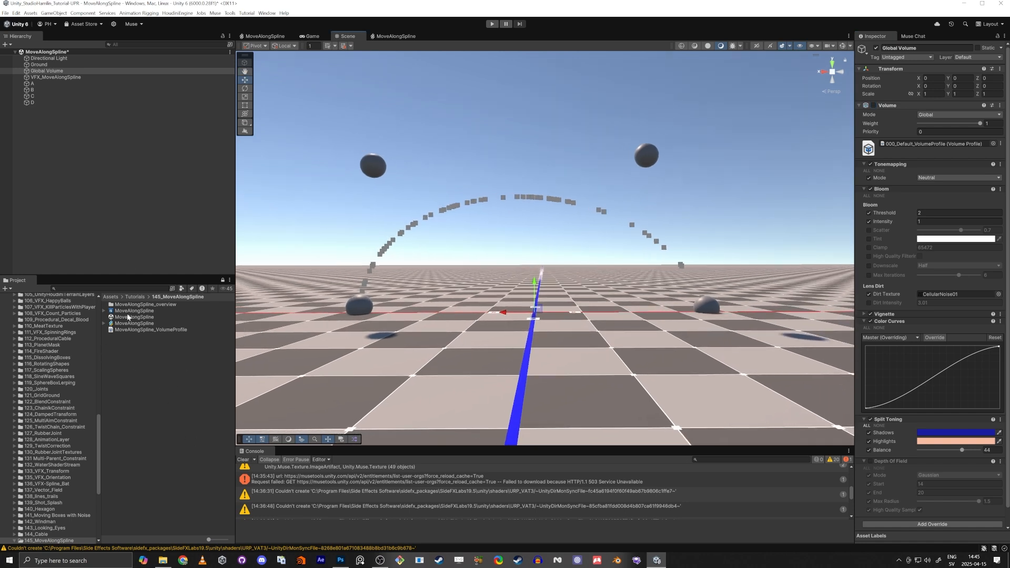
Step: Close the shader graph and, in the VFX graph, move the Random, A–D and Sample Bezier nodes farther from the particle contexts
click(392, 36)
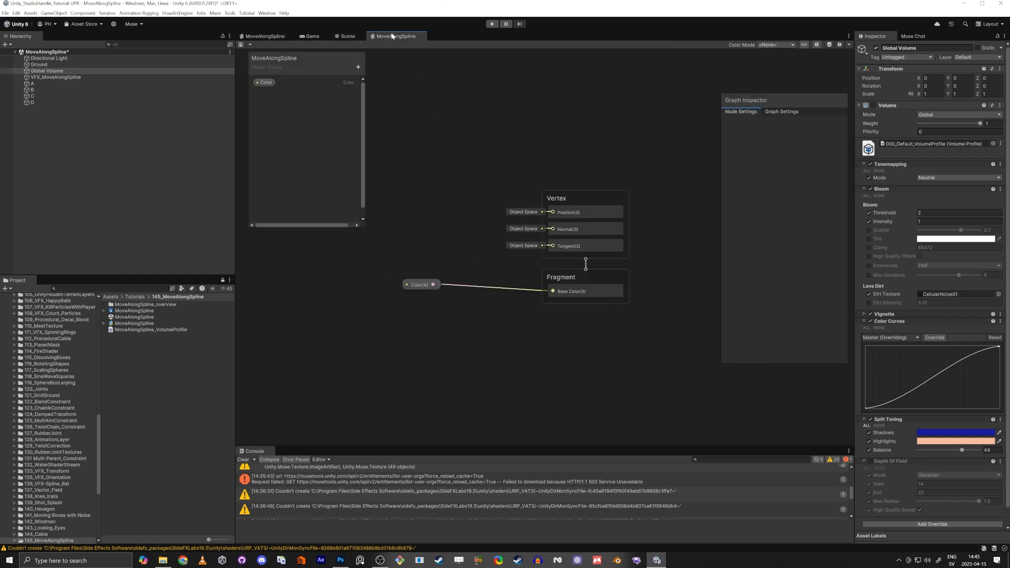
middle_click(391, 36)
click(271, 37)
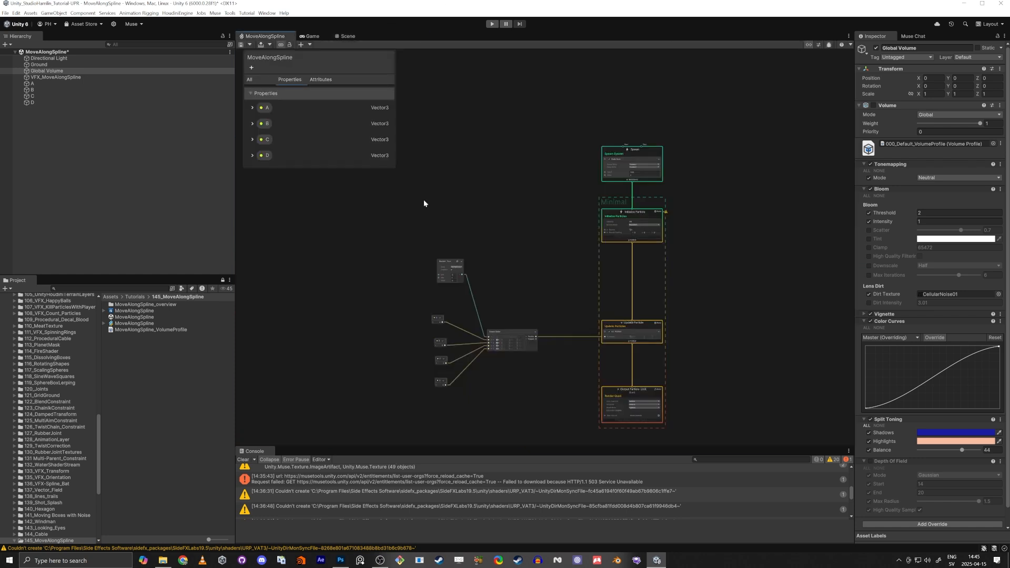
middle_drag(484, 218, 580, 187)
scroll(558, 205, down, 2)
click(543, 232)
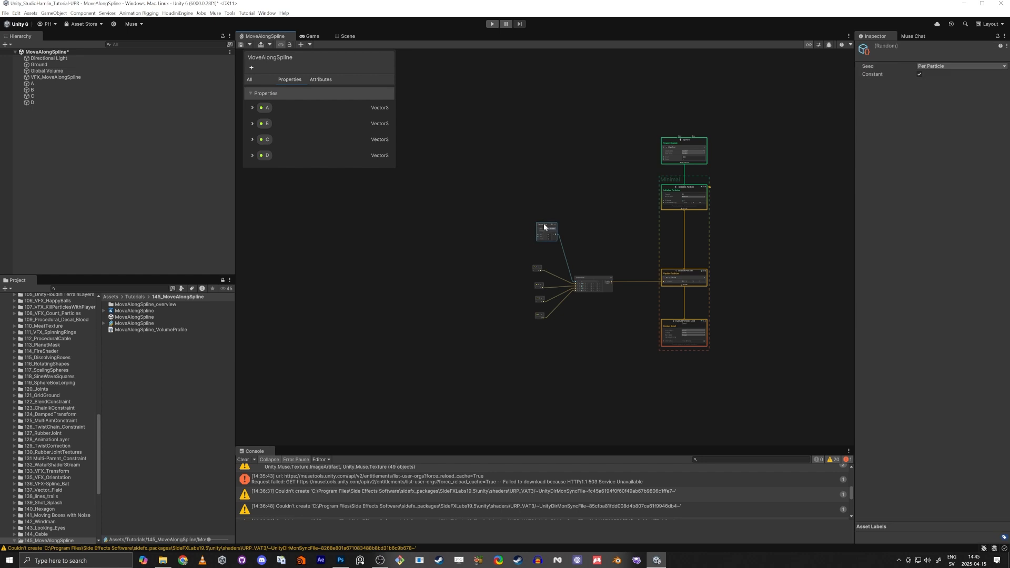
drag(544, 227, 592, 371)
drag(590, 281, 435, 278)
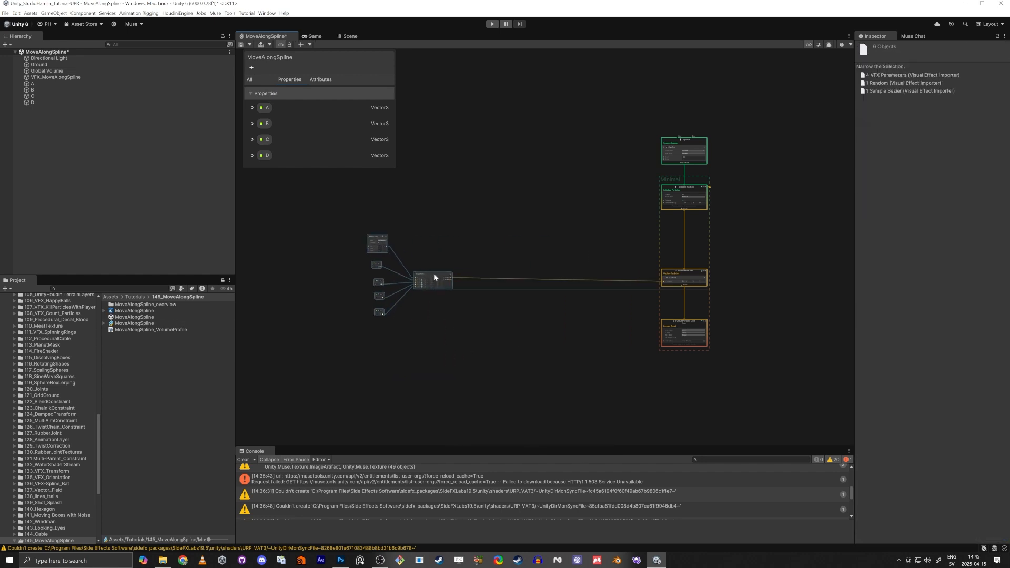
click(345, 245)
Step: Maximize the MoveAlongSpline VFX graph editor
right_click(248, 36)
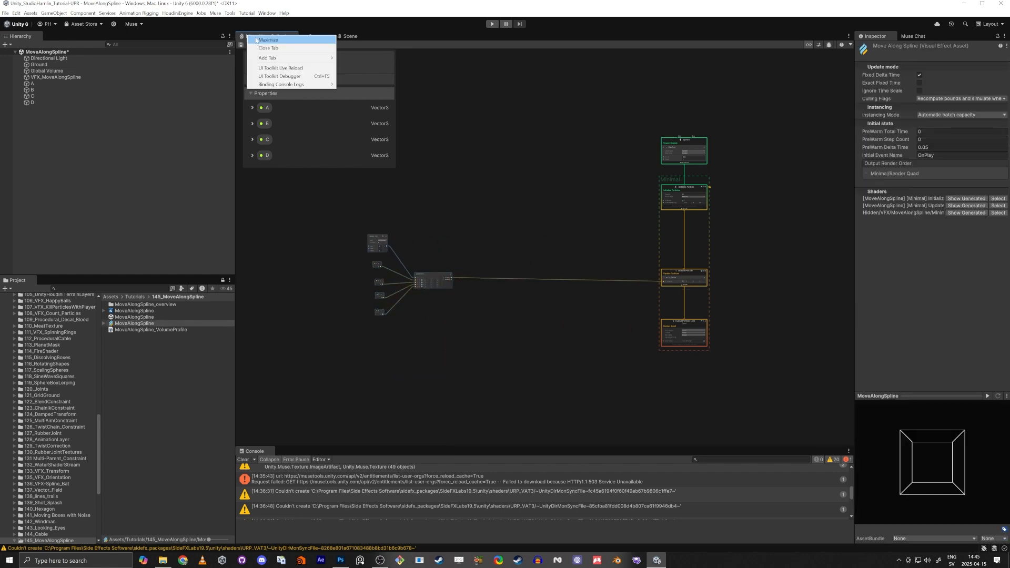
click(267, 40)
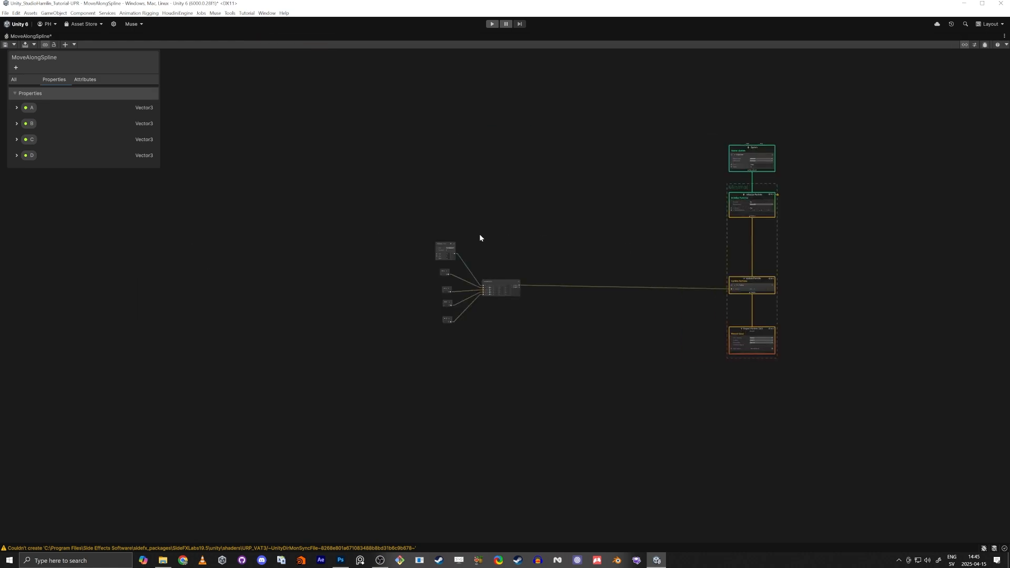
scroll(480, 238, up, 5)
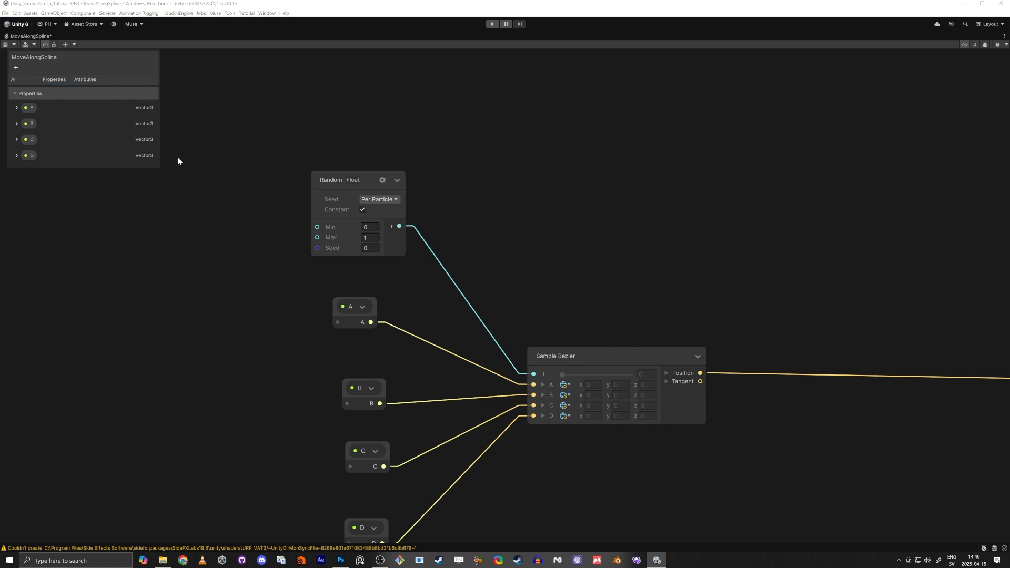
click(16, 67)
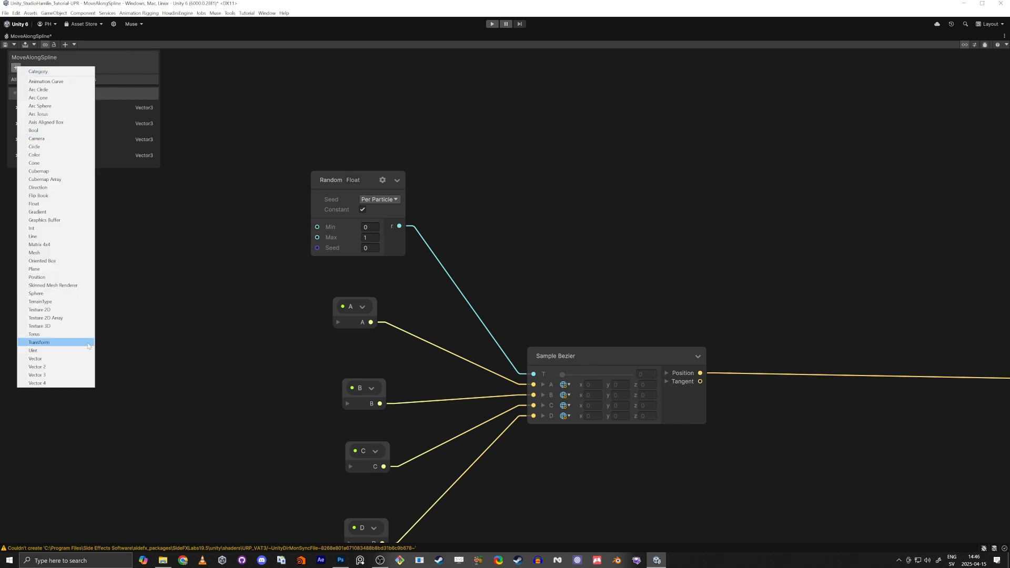
click(47, 196)
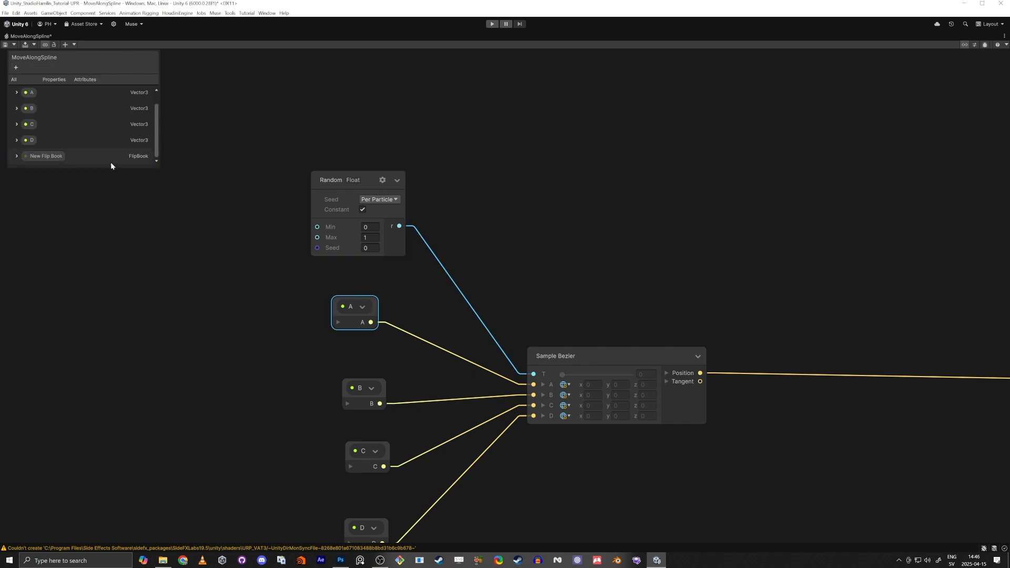
click(45, 157)
key(Delete)
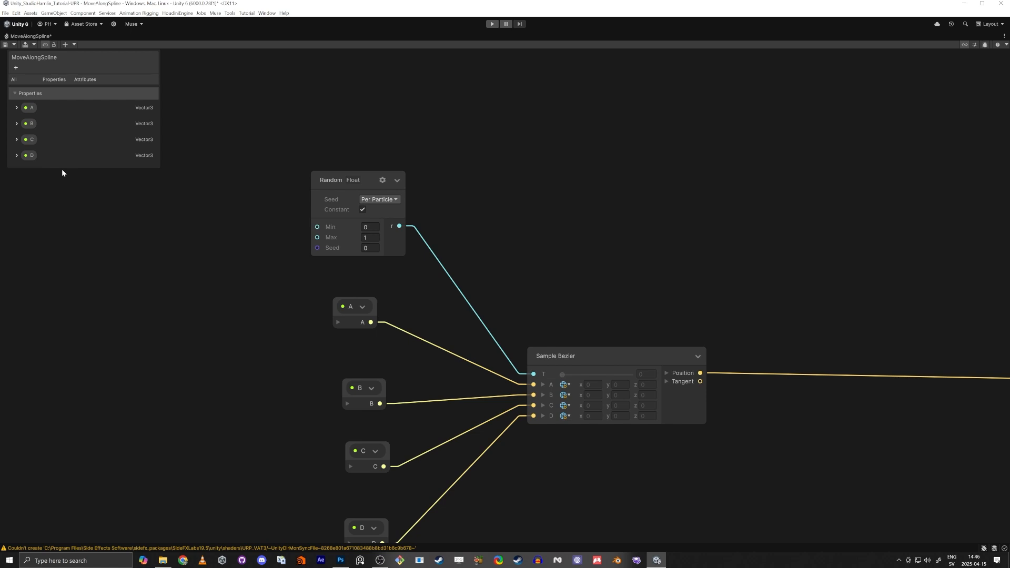
click(16, 69)
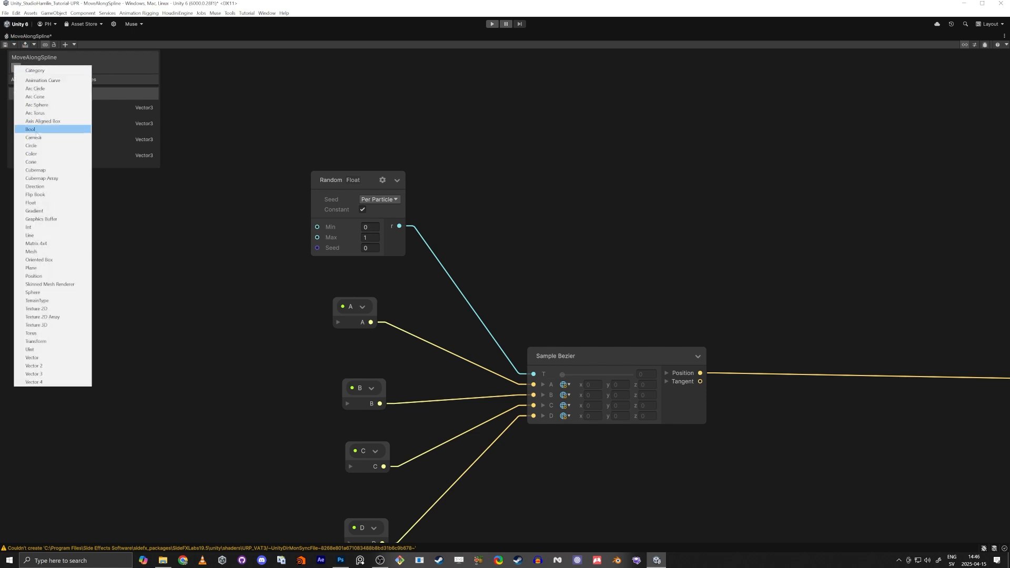
click(33, 210)
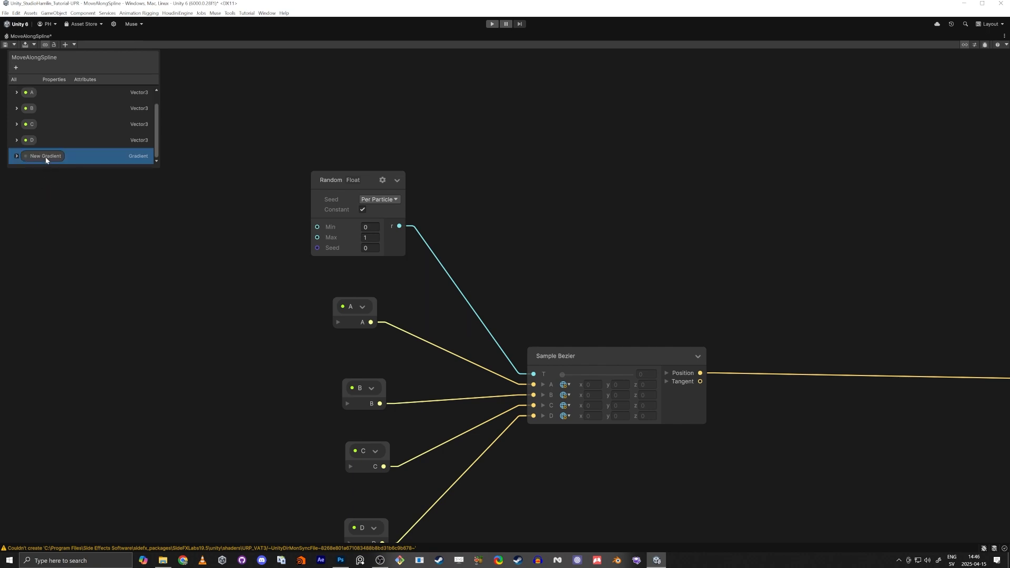
key(Delete)
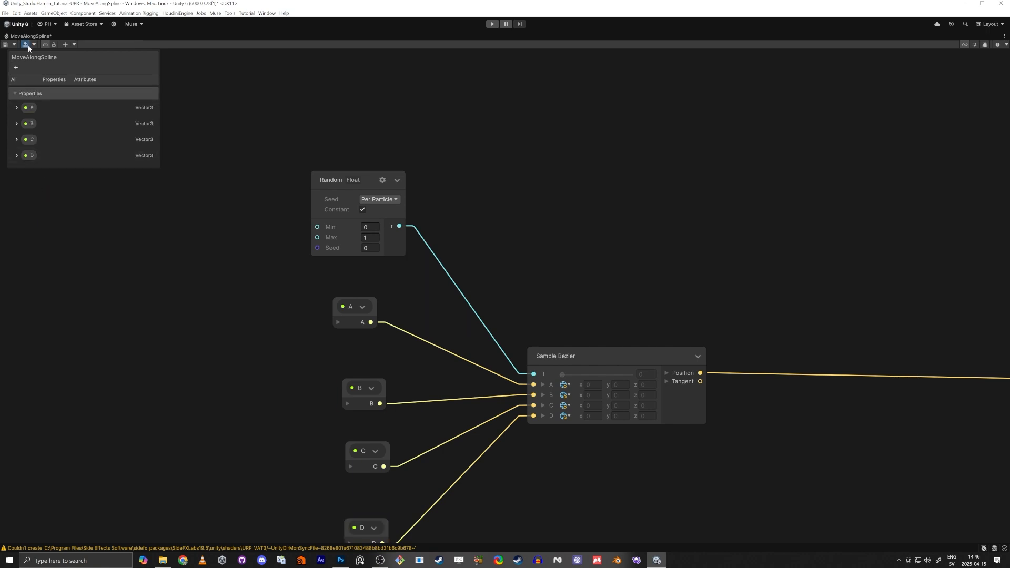
Step: Add a Float property named Travel Speed to the graph's blackboard
click(16, 68)
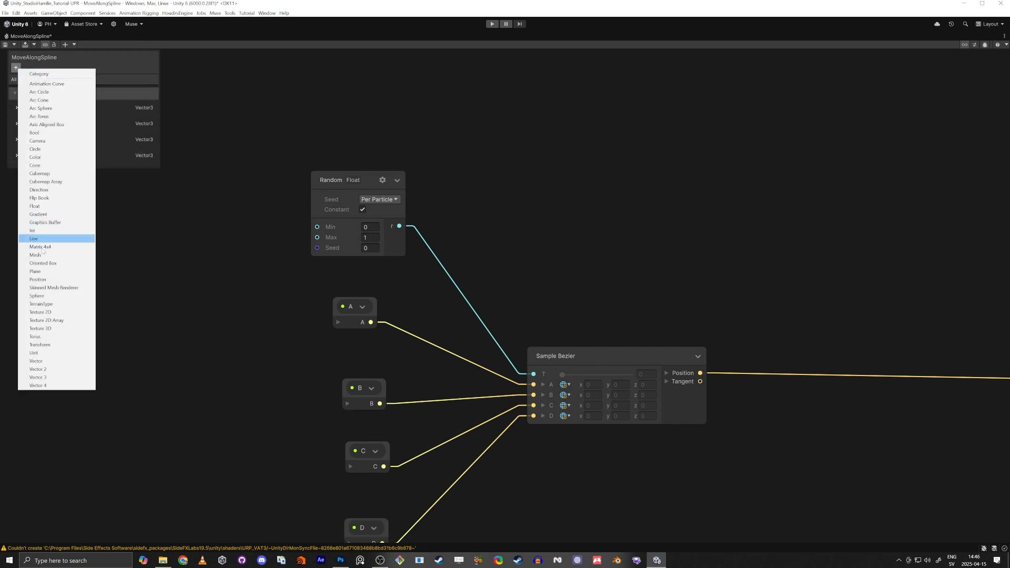
click(53, 205)
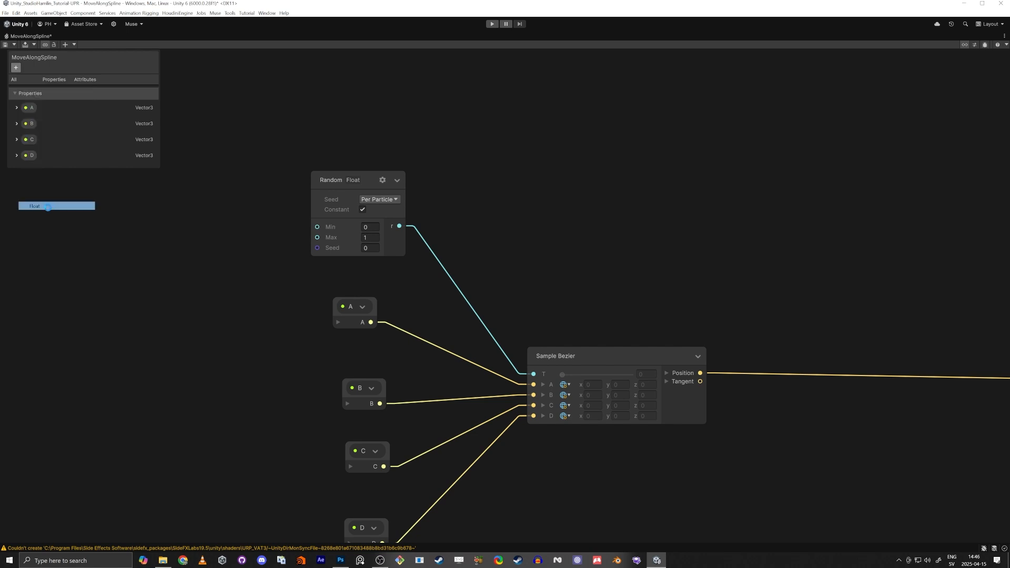
text(Trac)
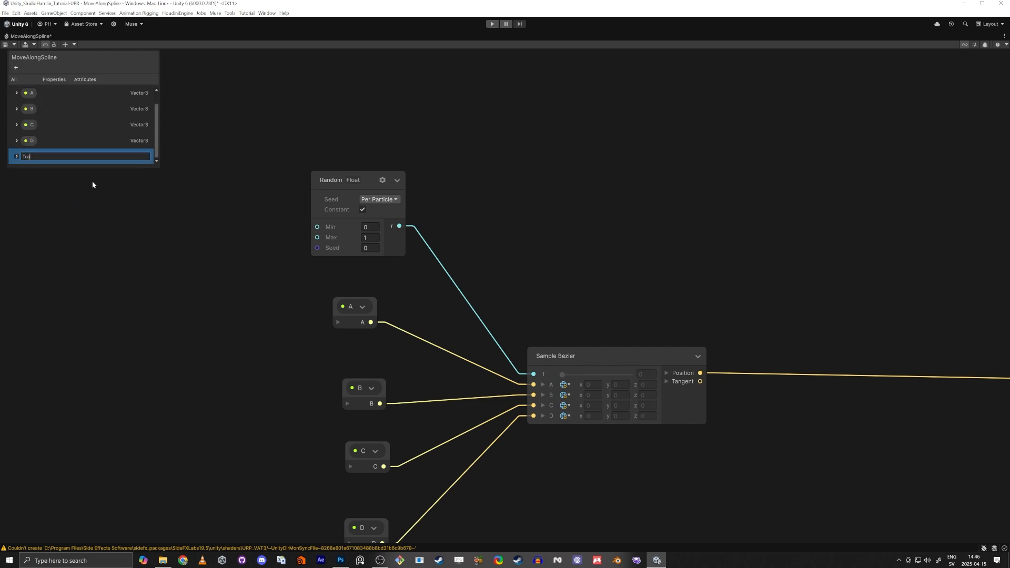
key(BackSpace)
text(vel Speed)
key(BackSpace)
key(BackSpace)
key(BackSpace)
key(BackSpace)
text(peed)
key(Return)
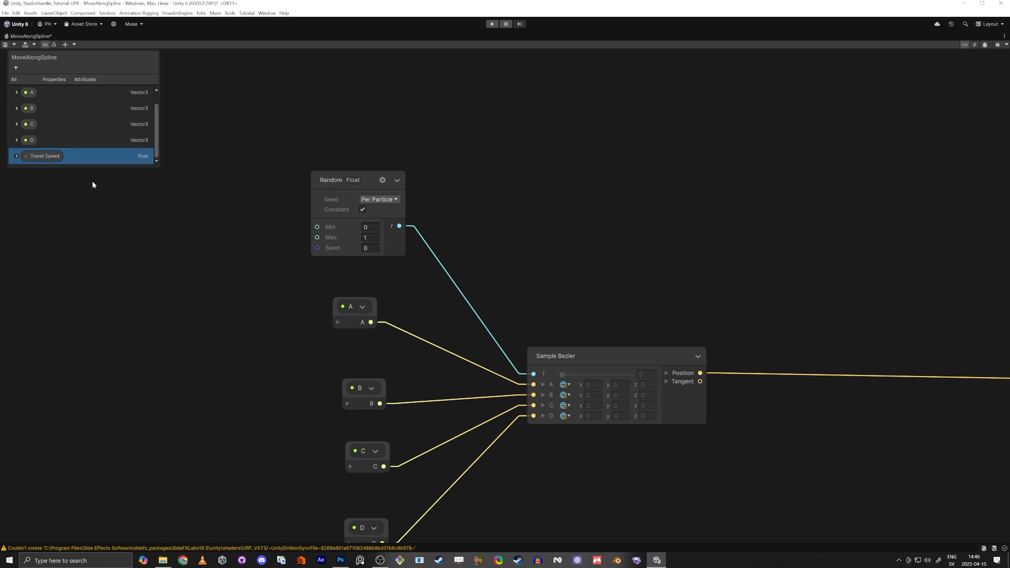
Step: Place a Travel Speed node in the graph and move the Random node farther above the A node
drag(33, 157, 205, 289)
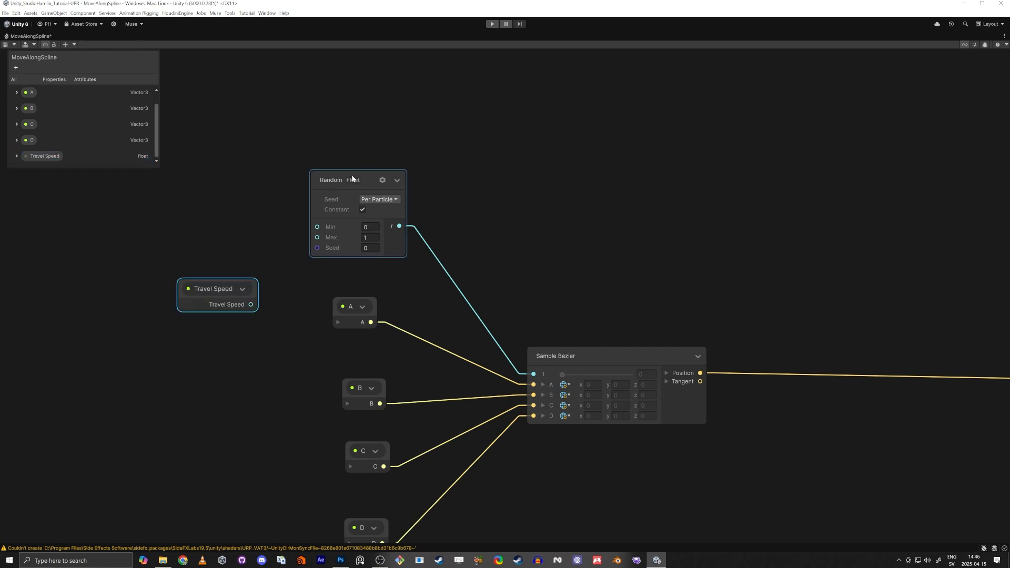
drag(353, 176, 347, 81)
drag(218, 301, 193, 218)
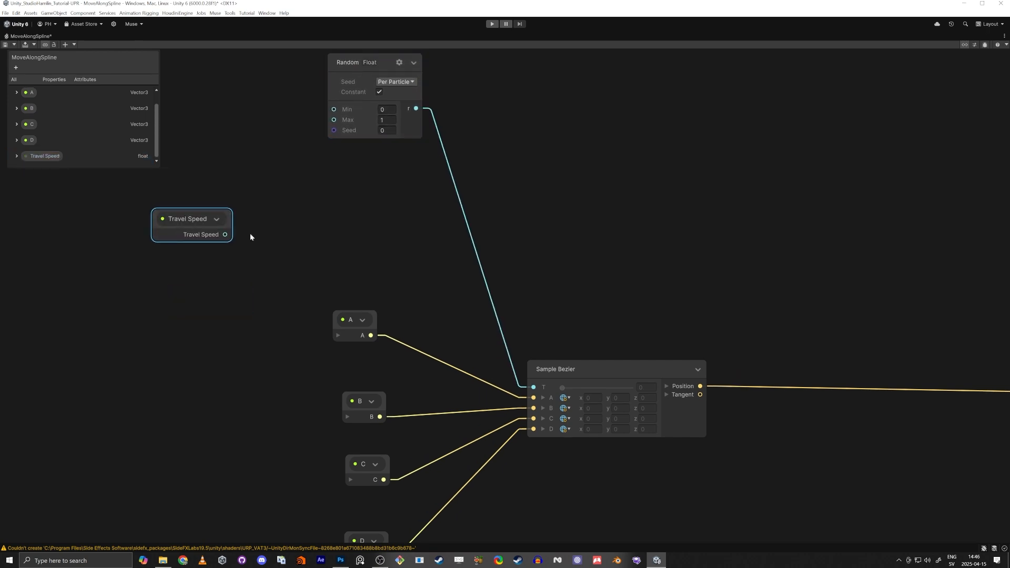
Step: Insert an Add node between the Random output and Sample Bezier's T input, with Random feeding A
middle_drag(385, 237, 448, 264)
click(429, 238)
key(space)
text(add)
key(Return)
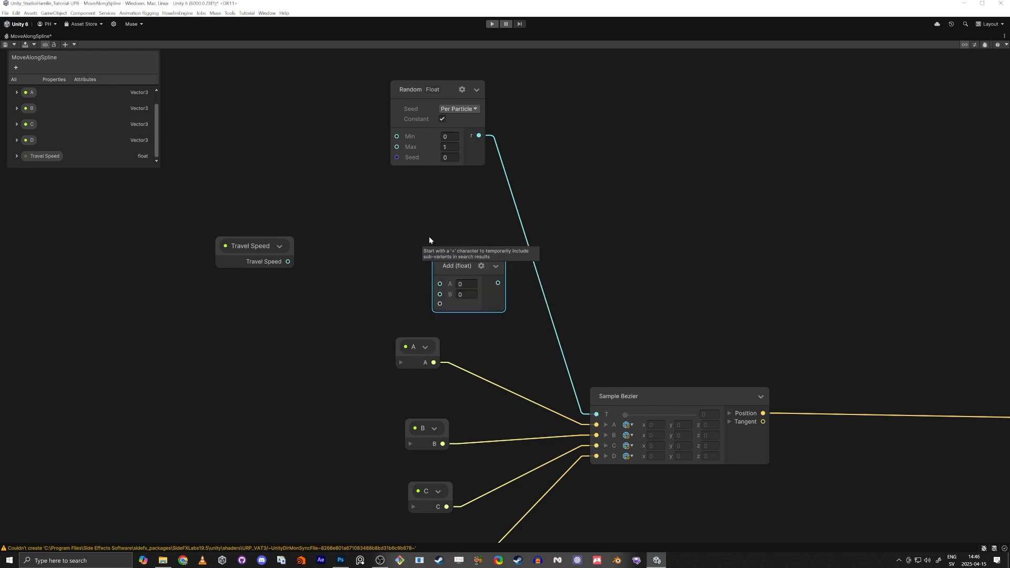
drag(440, 284, 478, 136)
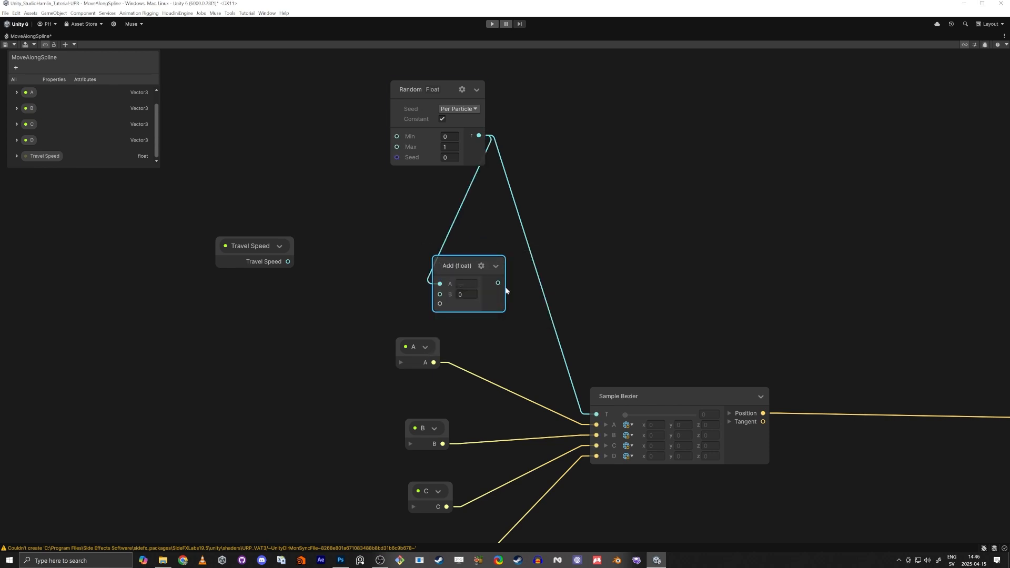
drag(498, 284, 597, 415)
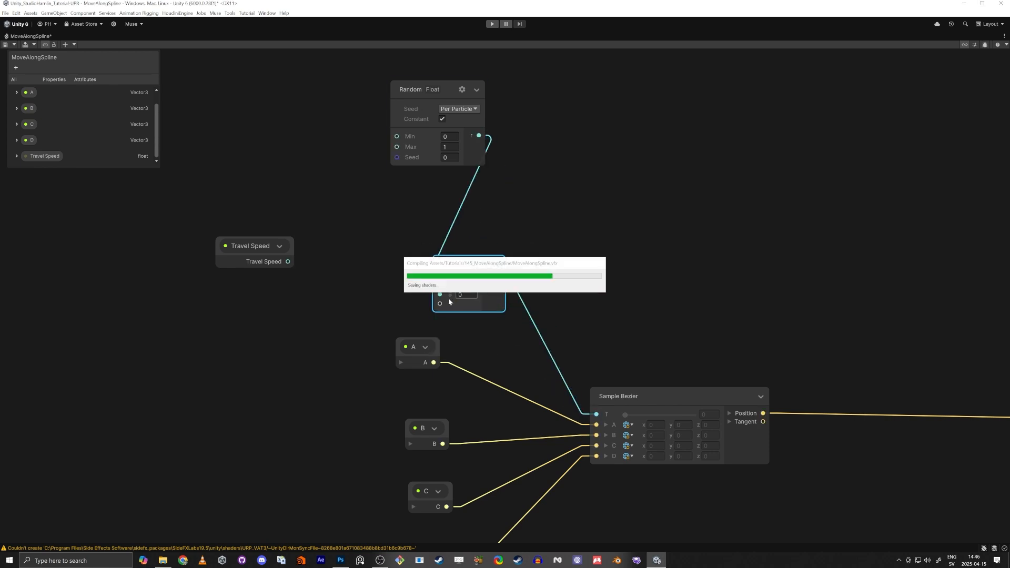
drag(459, 272, 516, 228)
Step: Move the Travel Speed node outward and add a VFX Time node directly beneath it
drag(263, 263, 203, 240)
click(198, 298)
key(space)
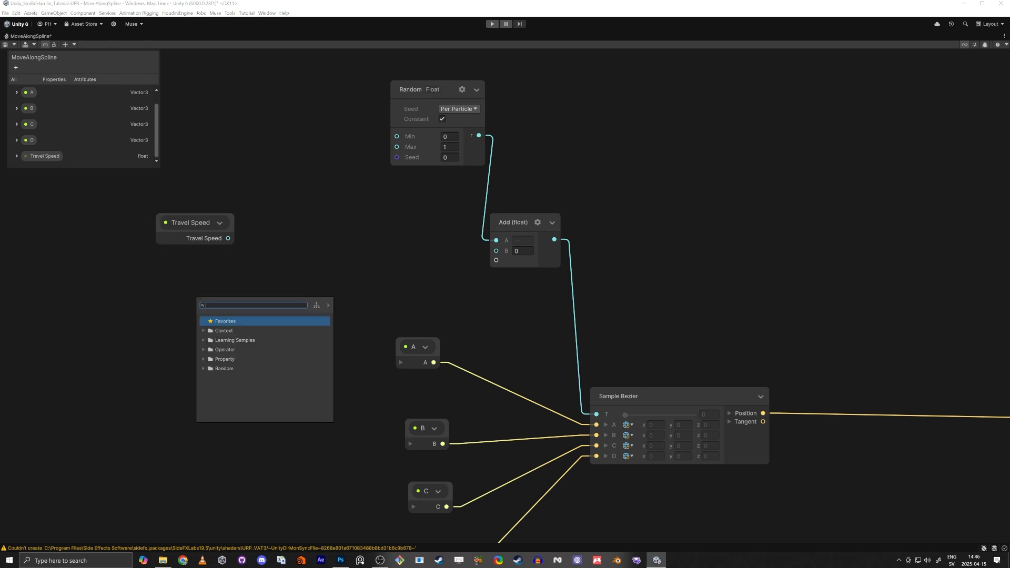
text(time)
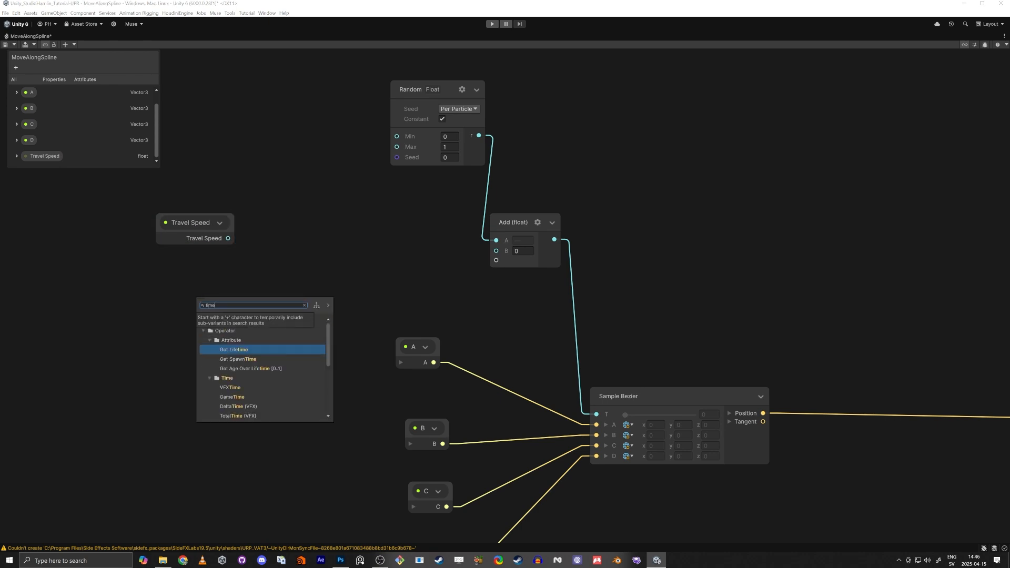
key(Down)
key(Down)
key(Down)
key(Down)
key(Return)
drag(238, 320, 188, 274)
Step: Multiply Travel Speed by VFX Time's Total Time and connect the product to the Add node's B input
click(242, 243)
drag(228, 238, 306, 239)
text(mul)
key(Return)
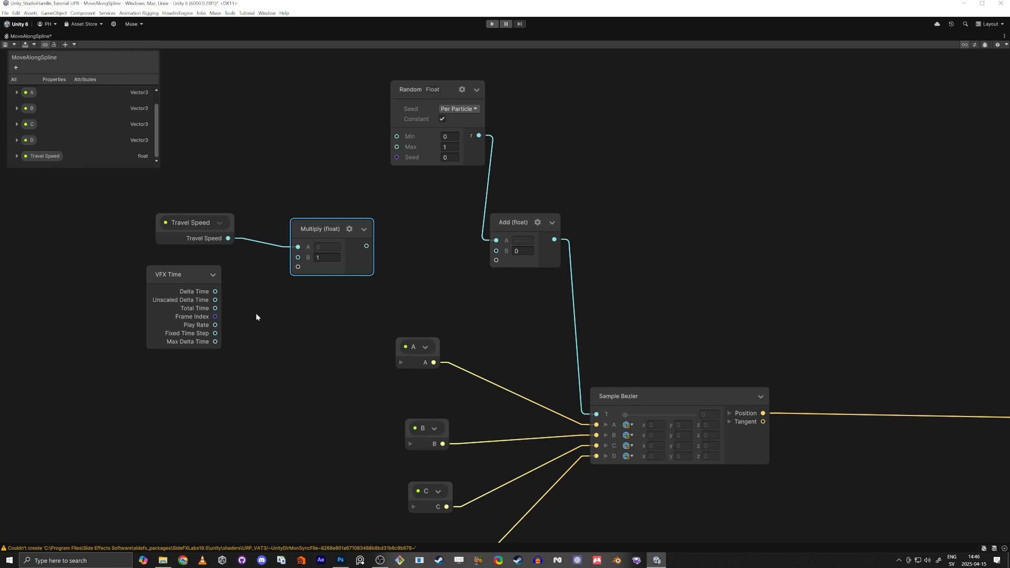
drag(215, 308, 298, 257)
drag(367, 246, 493, 253)
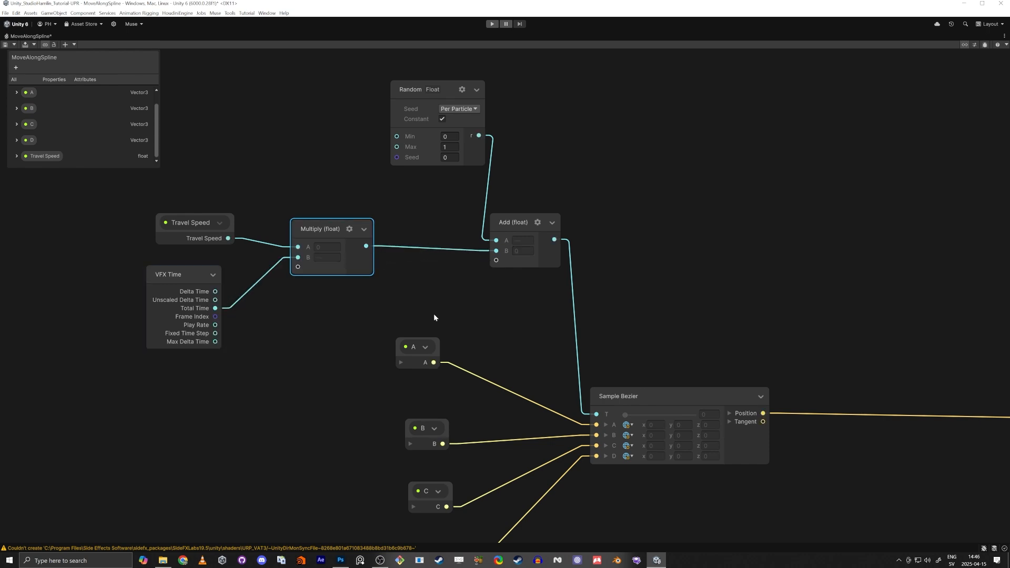
Step: Set the Travel Speed property to Range mode with a maximum of 5 and a value of 1.48
click(176, 239)
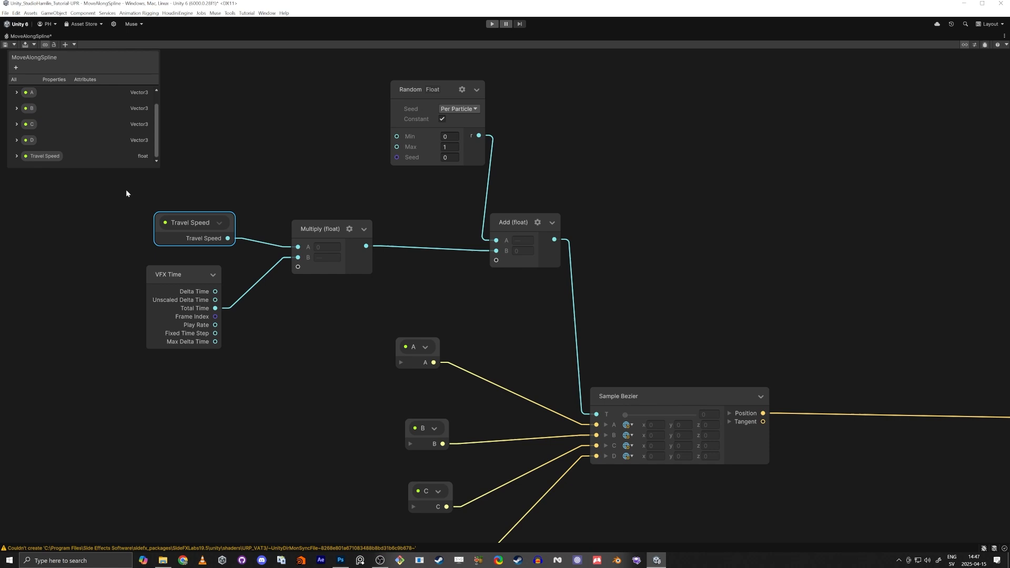
click(17, 156)
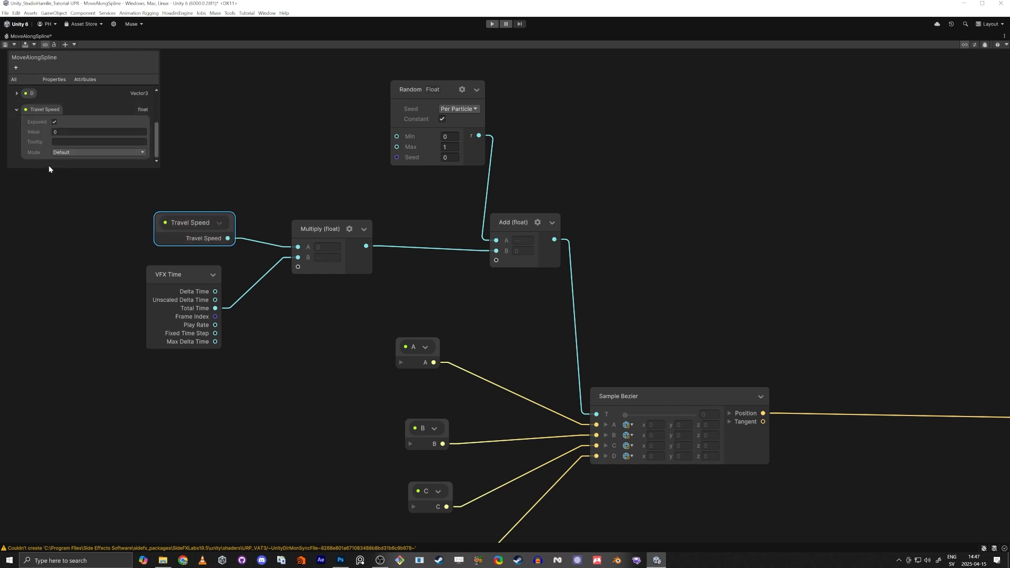
drag(49, 168, 71, 286)
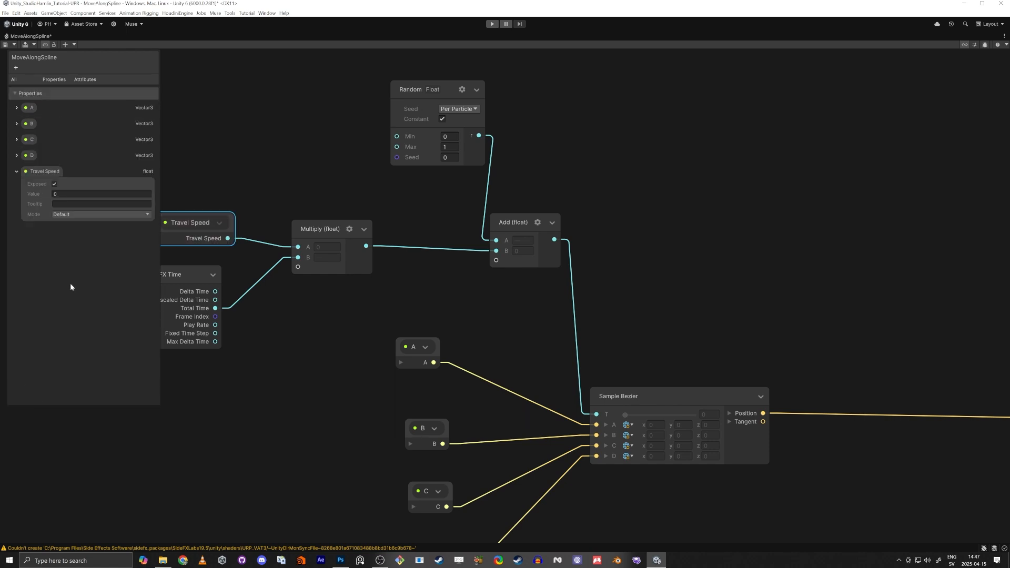
click(78, 215)
click(66, 226)
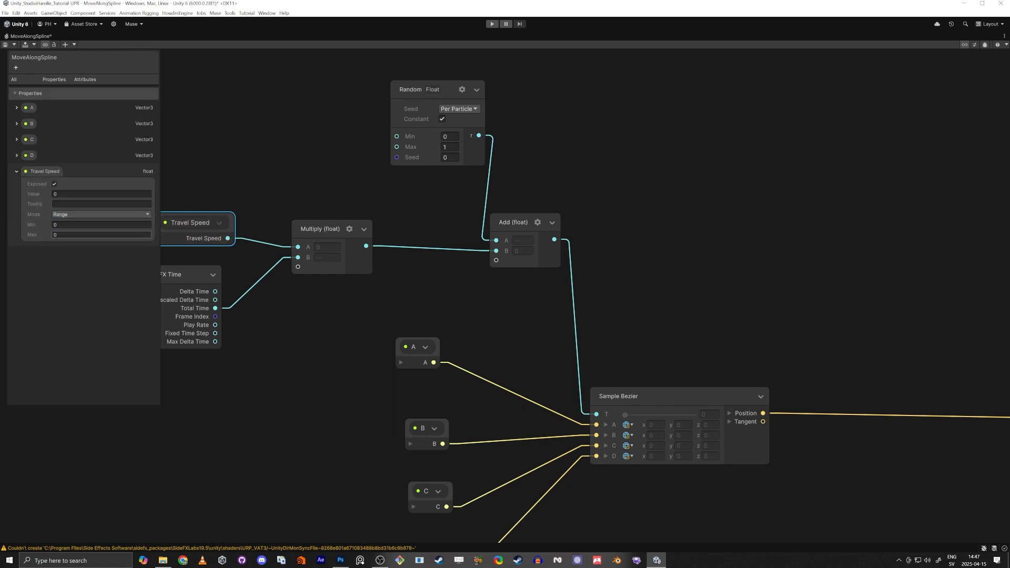
text(5)
click(66, 292)
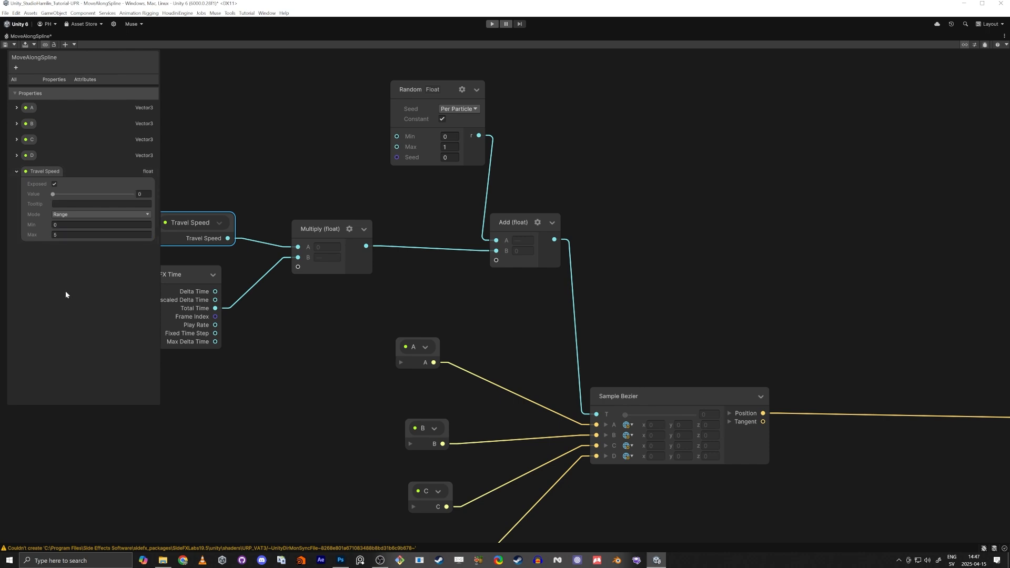
middle_drag(328, 315, 412, 292)
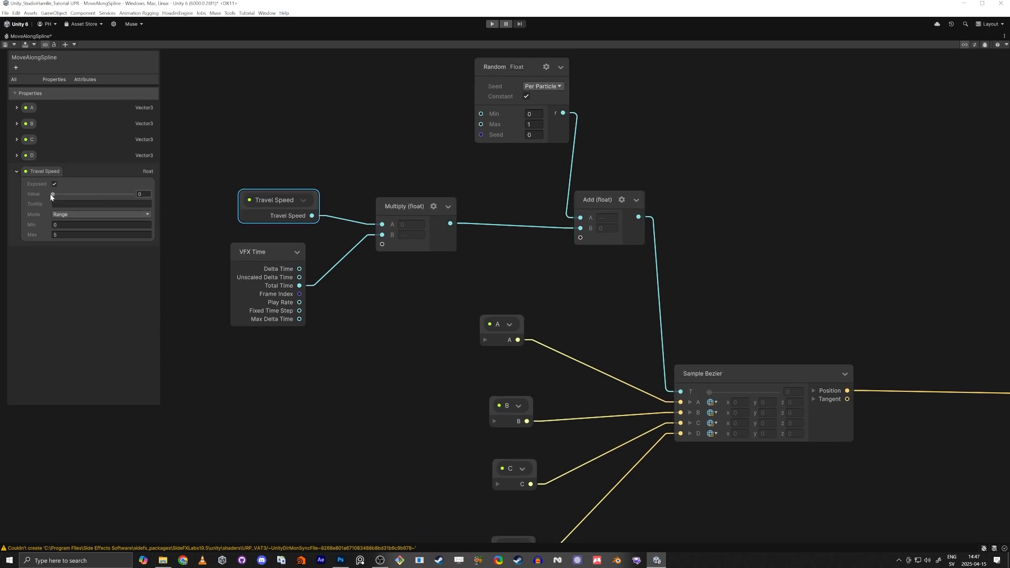
drag(53, 194, 76, 194)
Step: Insert a Modulo node between the Add result and Sample Bezier's T input, placing it beside the Add node
middle_drag(357, 137, 347, 233)
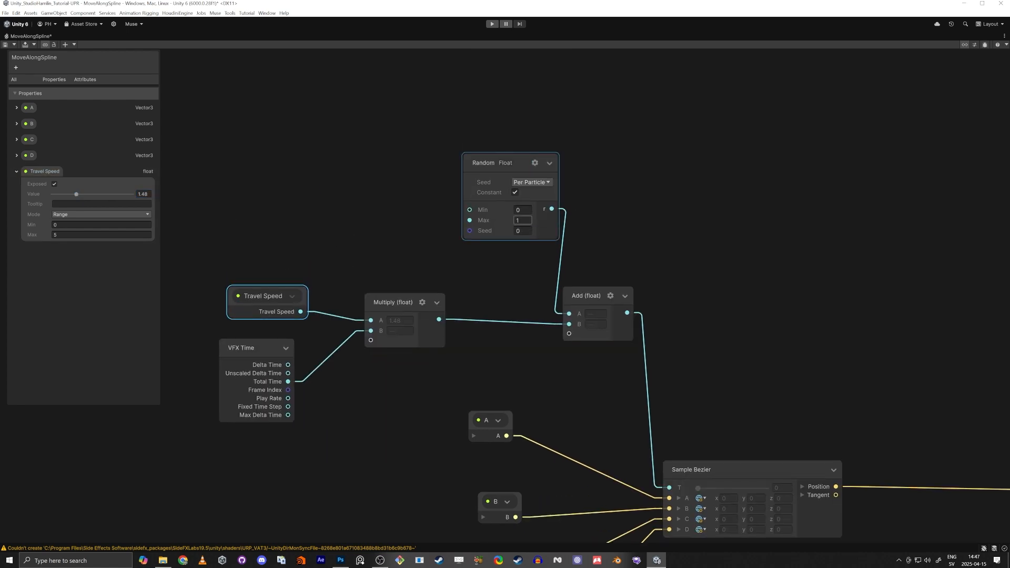
middle_drag(660, 247, 633, 240)
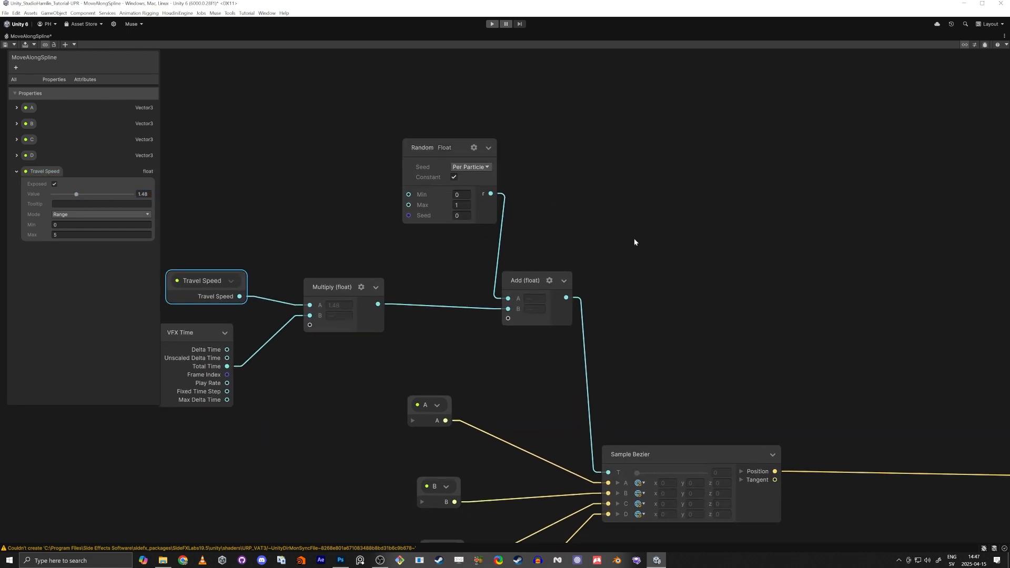
key(space)
text(modulo)
key(Return)
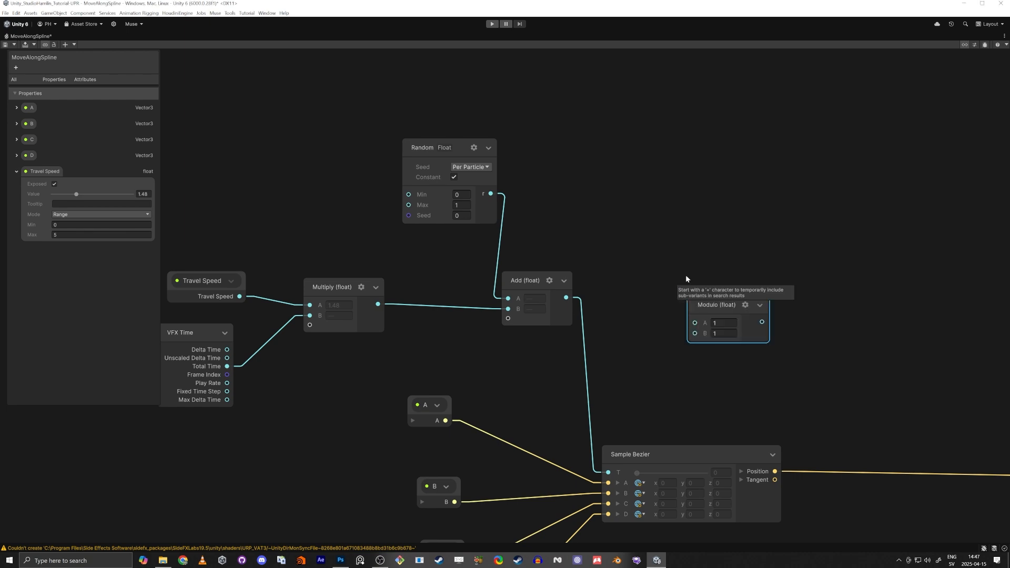
drag(566, 298, 700, 310)
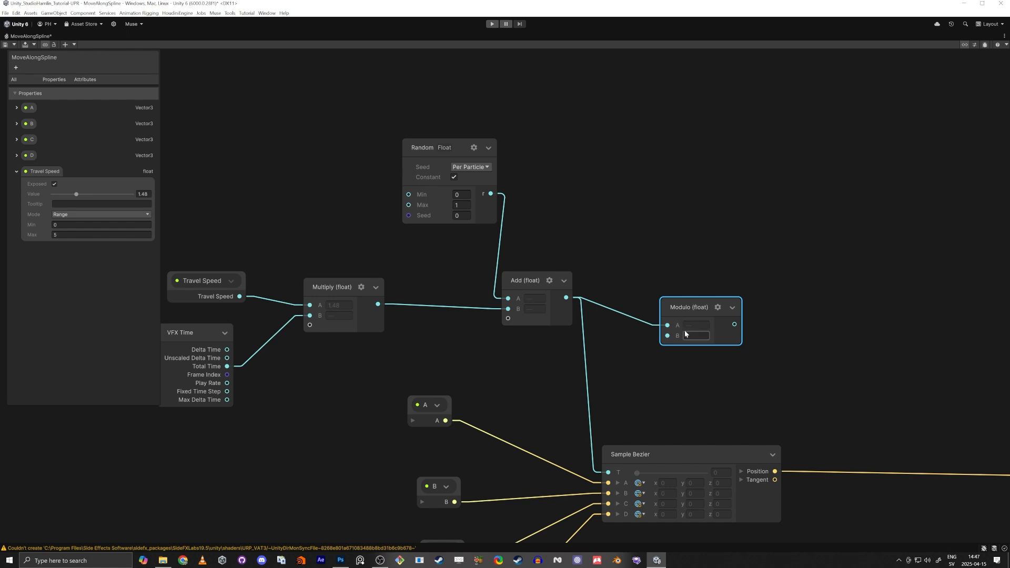
drag(735, 324, 608, 472)
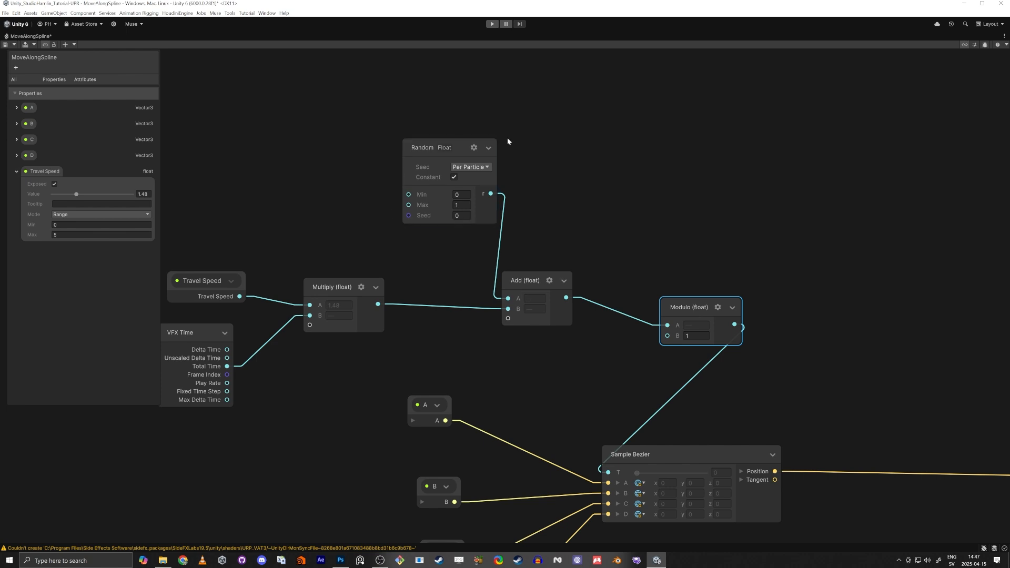
drag(689, 307, 626, 282)
Step: Move the Travel Speed, VFX Time, Multiply, Random, Add and Modulo nodes together farther from Sample Bezier
scroll(862, 305, down, 3)
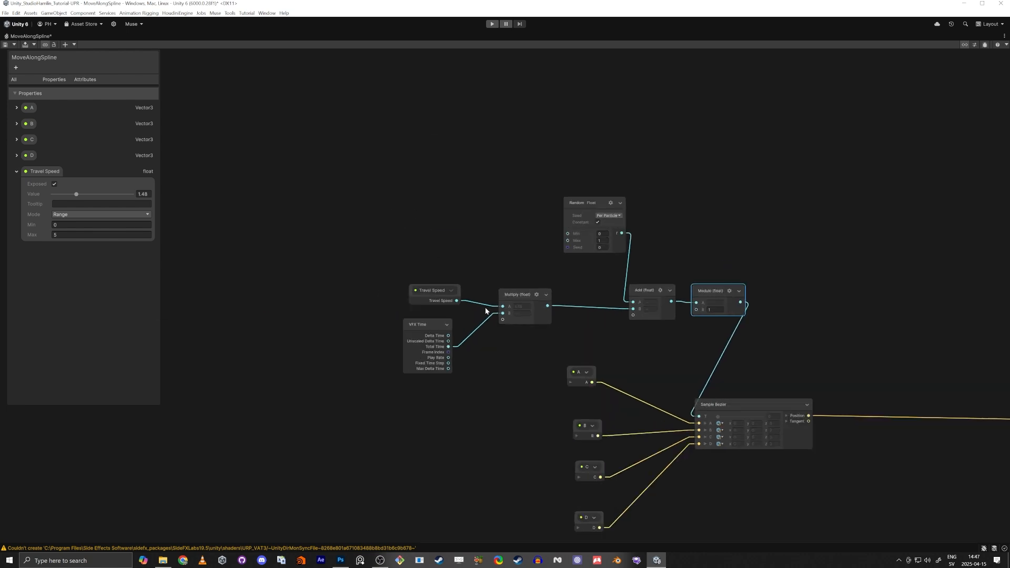
drag(358, 177, 781, 352)
drag(730, 292, 596, 308)
scroll(800, 300, up, 1)
middle_drag(800, 300, 622, 288)
click(622, 288)
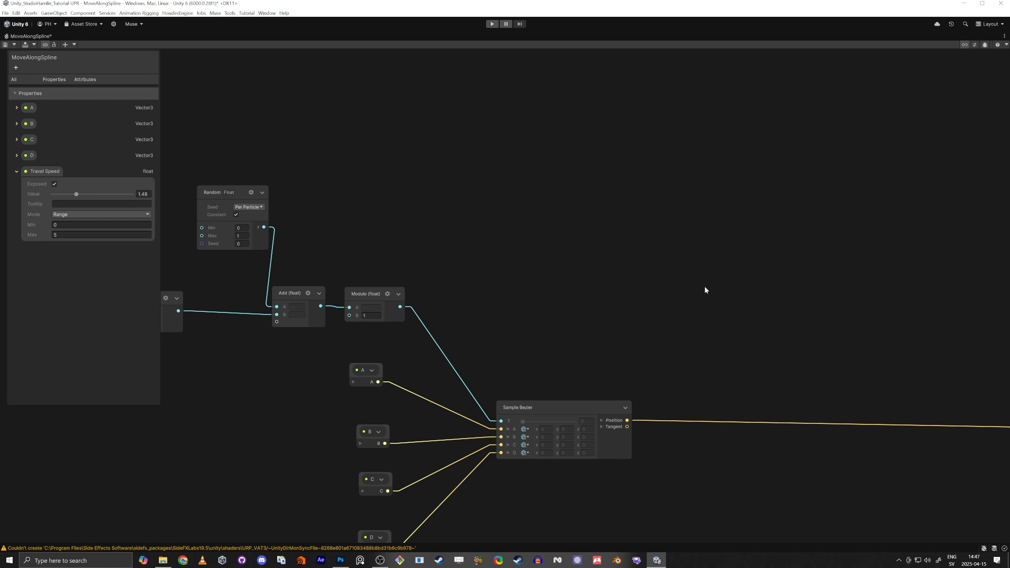
middle_drag(704, 286, 476, 226)
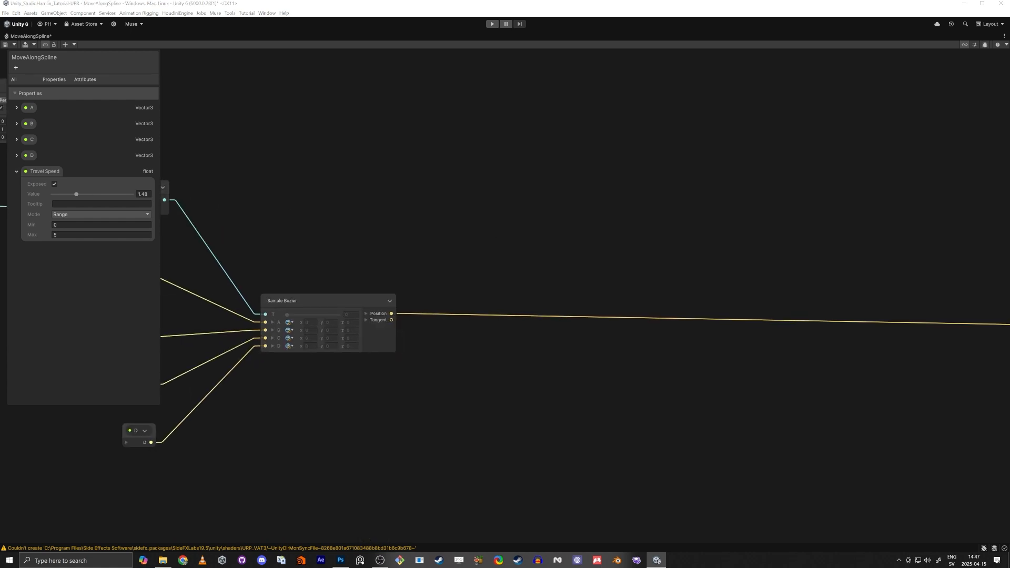
Step: Restore the maximized graph editor to its normal size and examine the particles' motion along the spline in the Scene view
right_click(13, 34)
click(37, 67)
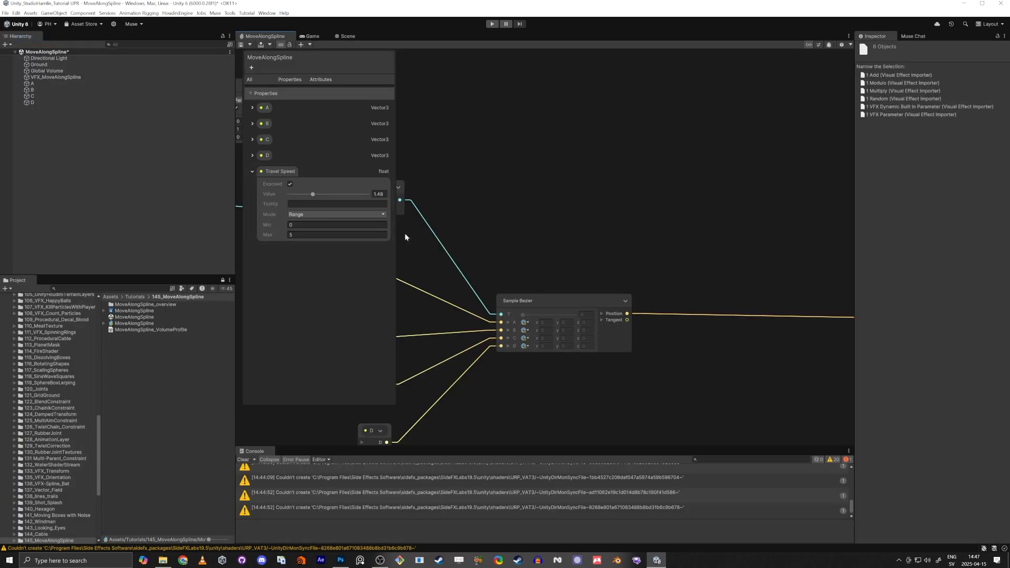
click(348, 36)
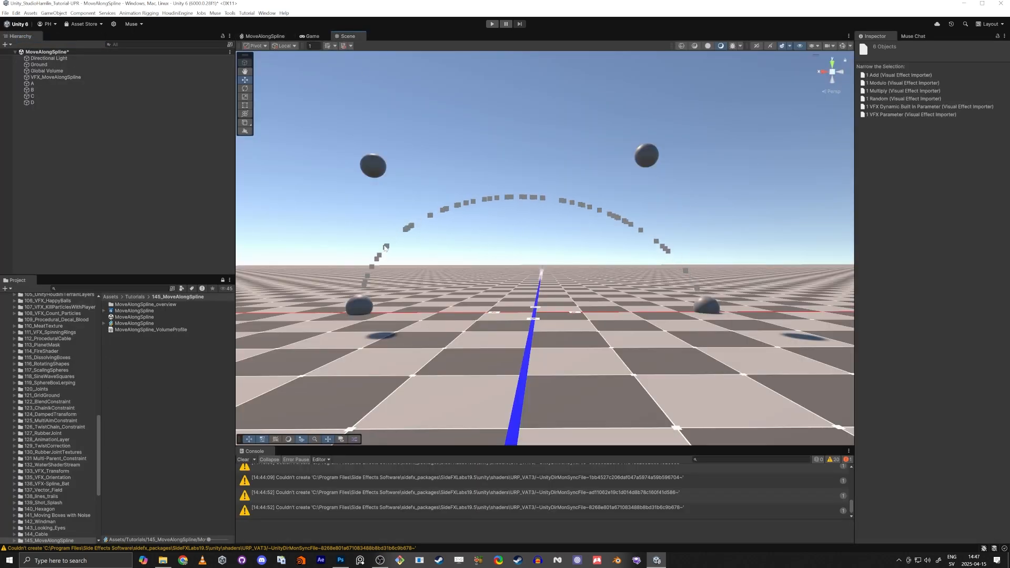
key(w)
right_drag(441, 266, 412, 236)
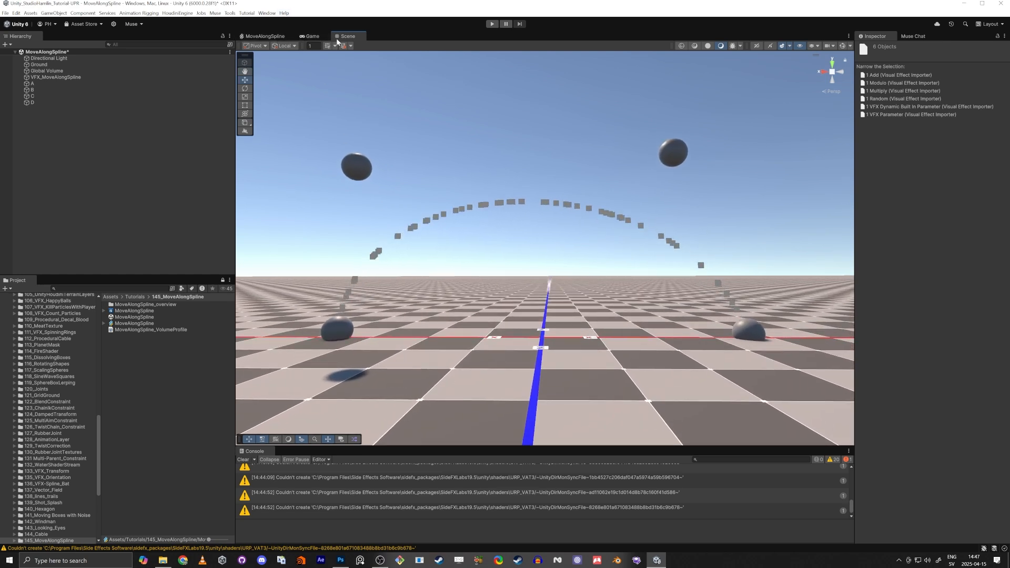
Step: Dock the Scene view below the Inspector and narrow the Hierarchy and Project panels to widen the graph editor
drag(348, 35, 932, 462)
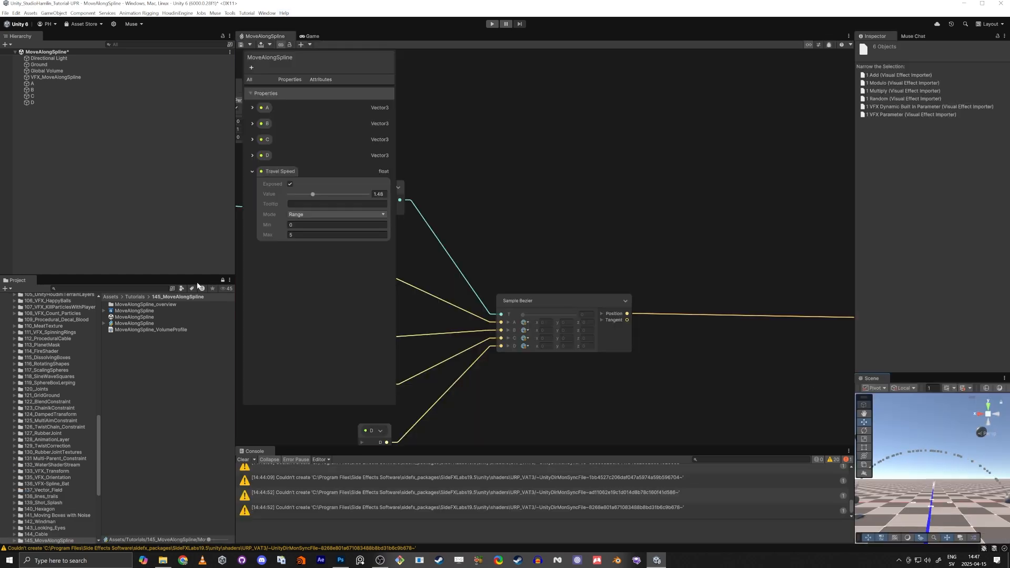
drag(233, 255, 116, 256)
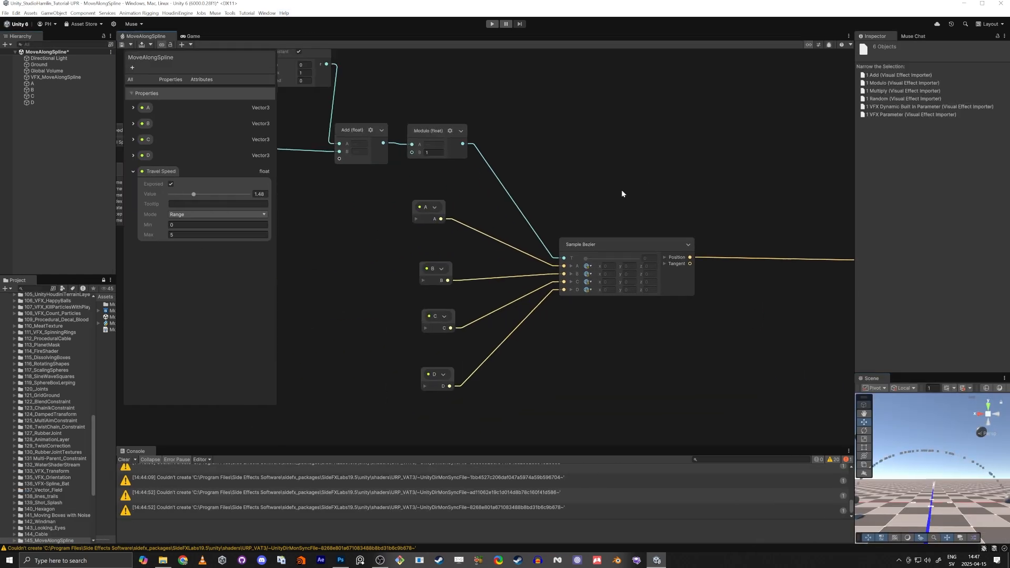
Step: Delete the Output Particle Unlit Quad context from the VFX graph
scroll(632, 196, down, 5)
middle_drag(671, 318, 461, 204)
scroll(460, 204, down, 4)
middle_drag(699, 204, 565, 216)
scroll(566, 216, up, 14)
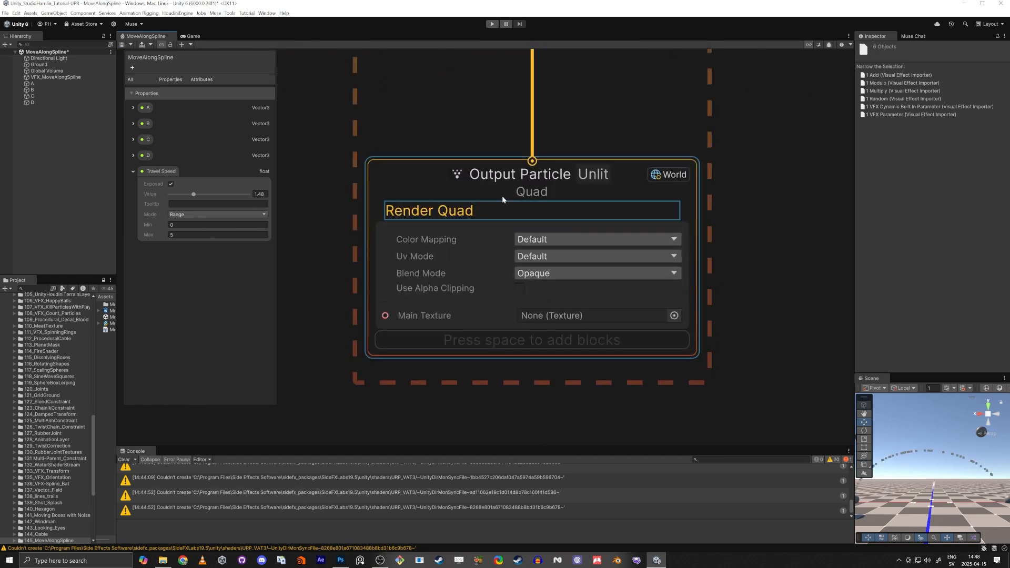
click(533, 181)
key(Delete)
Step: Connect a new Output Particle Shader Graph Mesh context to the Update Particle context's output
scroll(536, 183, down, 10)
middle_drag(509, 197, 570, 270)
scroll(570, 270, up, 1)
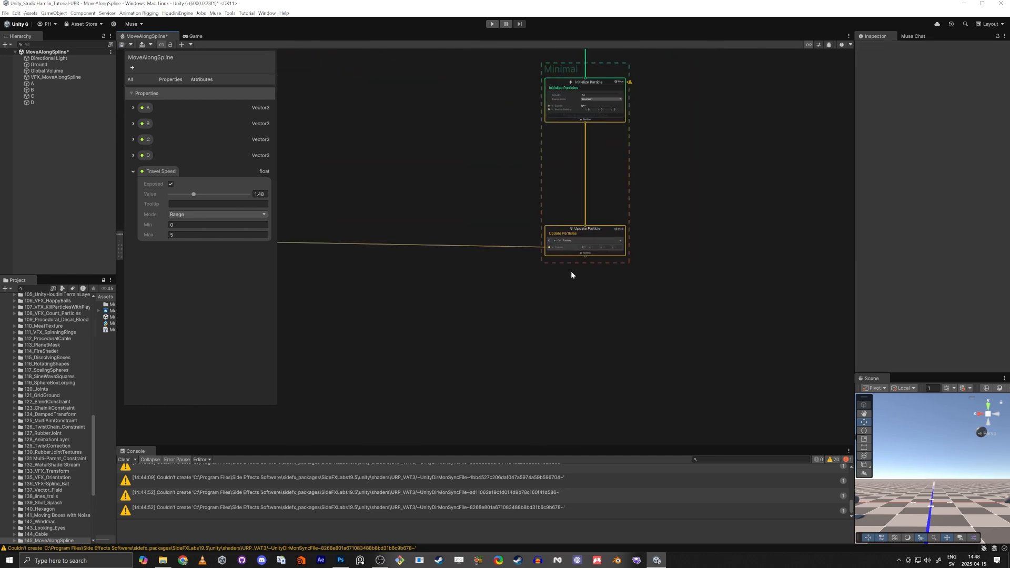
drag(586, 257, 576, 321)
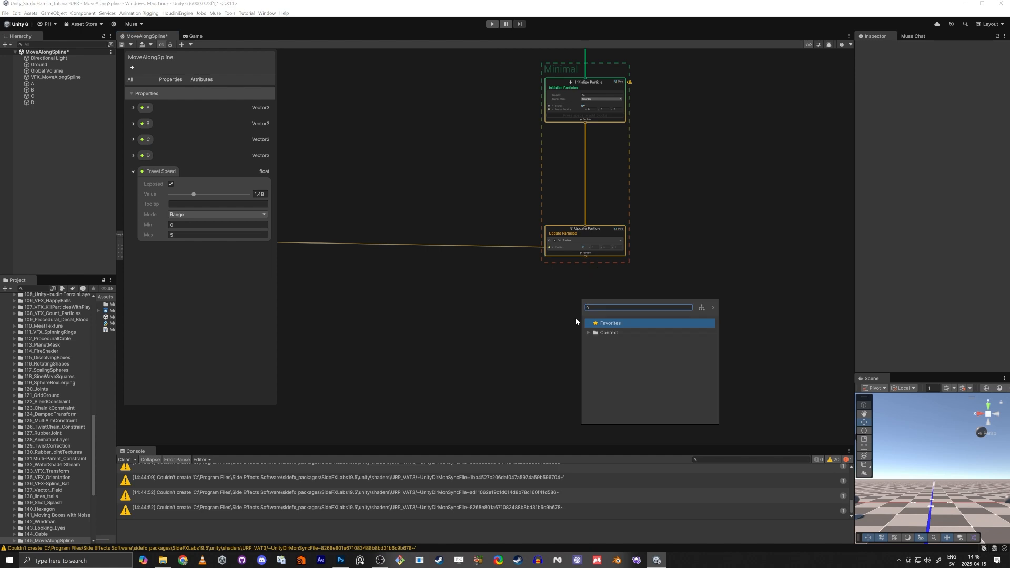
click(488, 298)
drag(584, 256, 572, 321)
text(m)
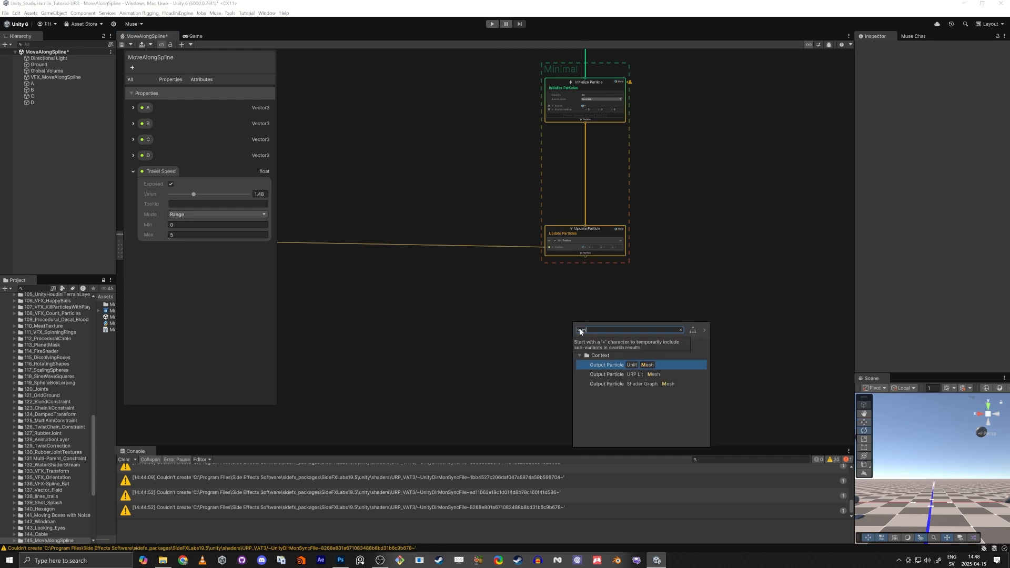
key(Down)
key(Down)
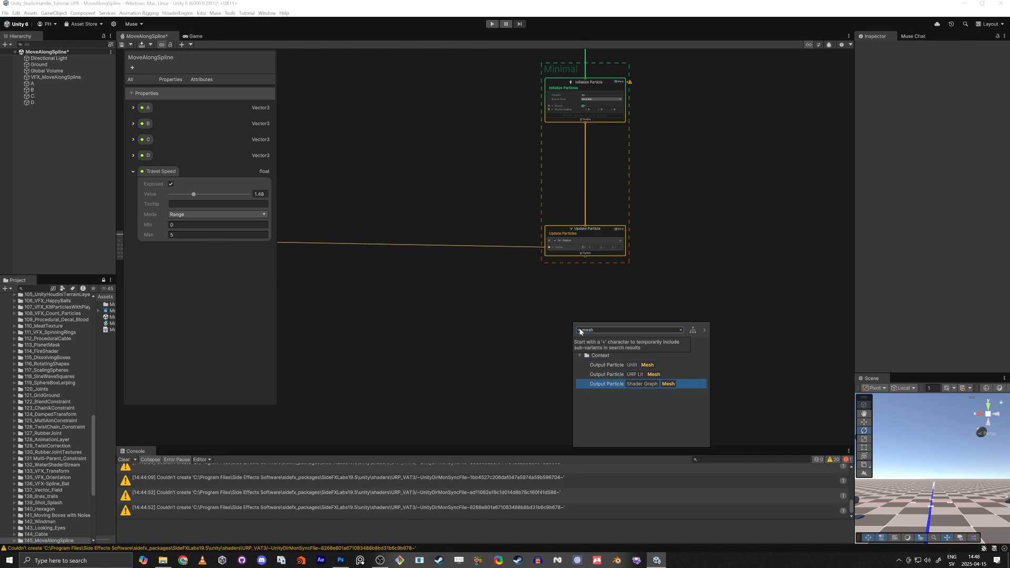
key(Return)
Step: Set the output context's Mesh to the built-in Sphere
scroll(610, 390, up, 5)
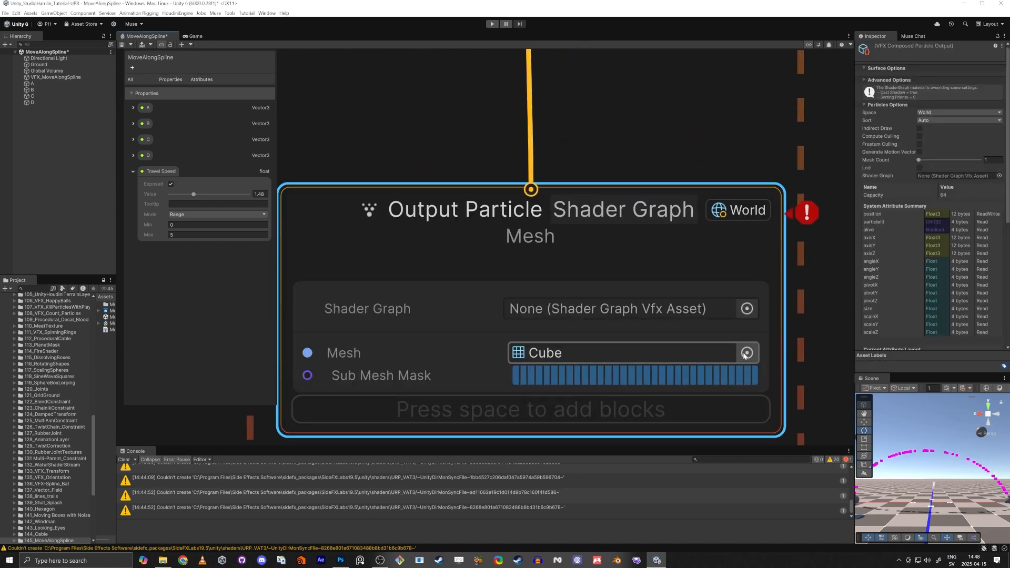
click(747, 352)
text(sphere)
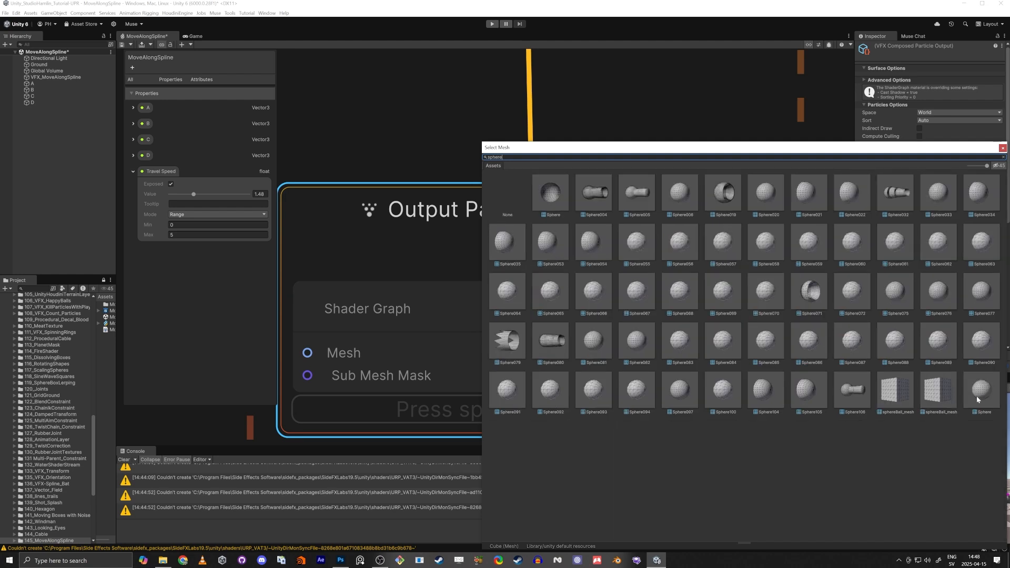
double_click(977, 399)
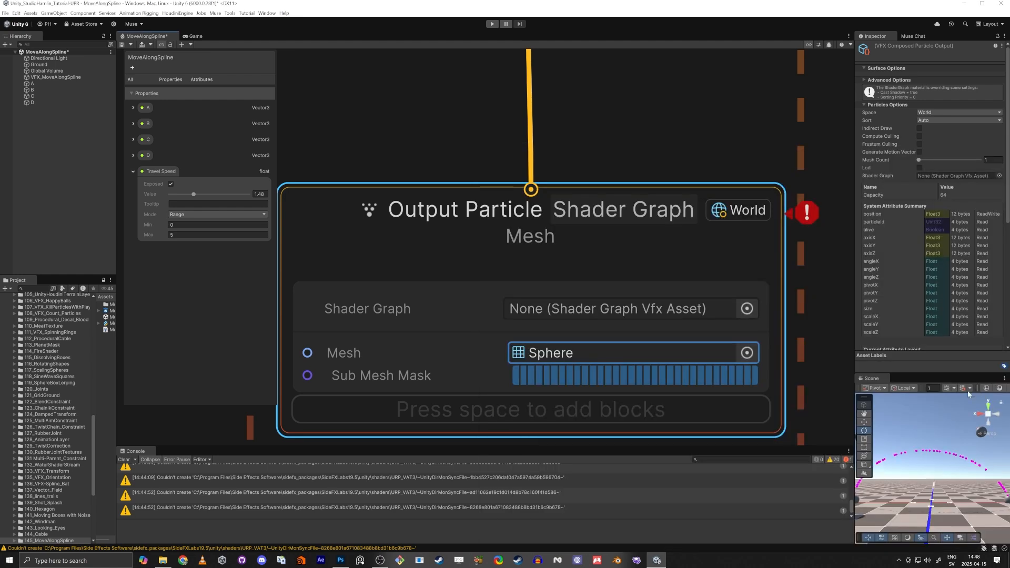
Step: Widen the Project panel, expand the MoveAlongSpline shader graph asset and assign it as the output context's Shader Graph
scroll(420, 377, down, 5)
middle_drag(488, 218, 545, 175)
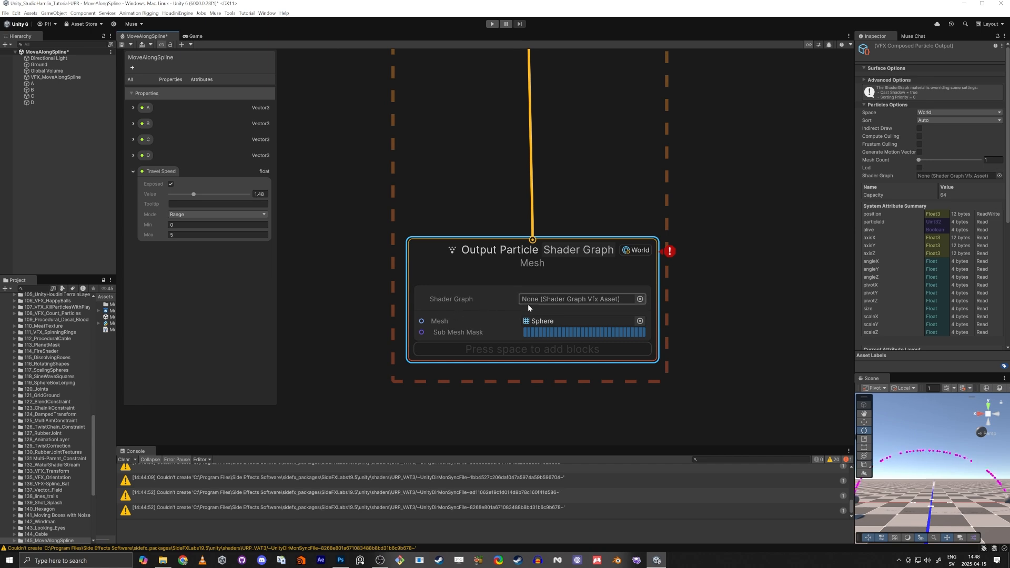
drag(115, 340, 230, 340)
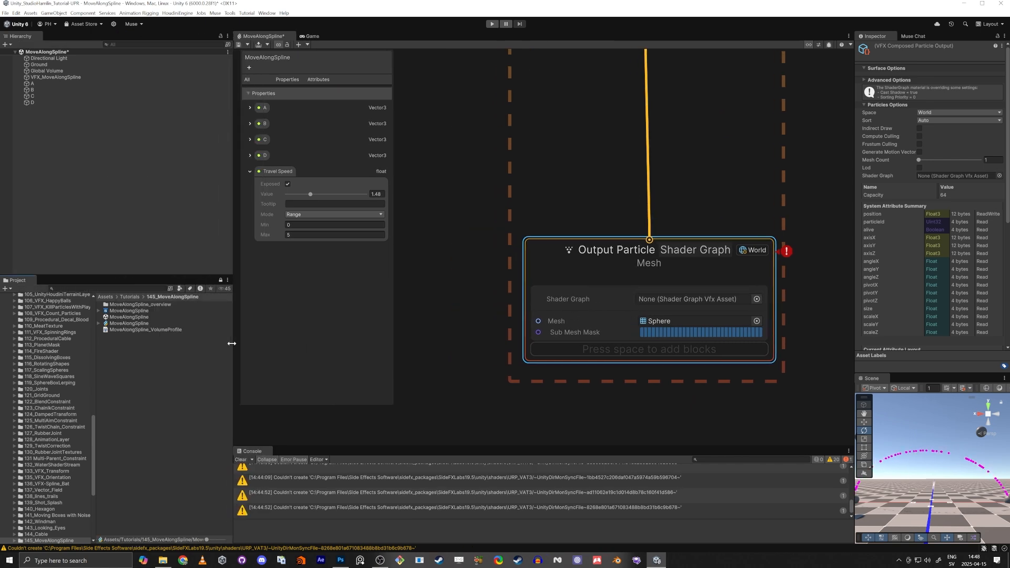
click(126, 311)
click(99, 312)
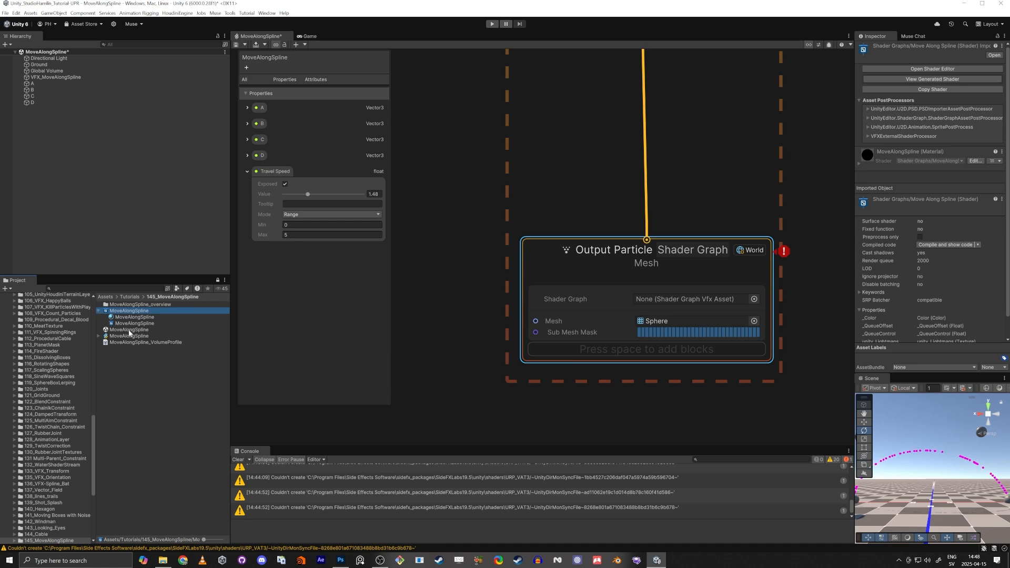
drag(120, 323, 666, 302)
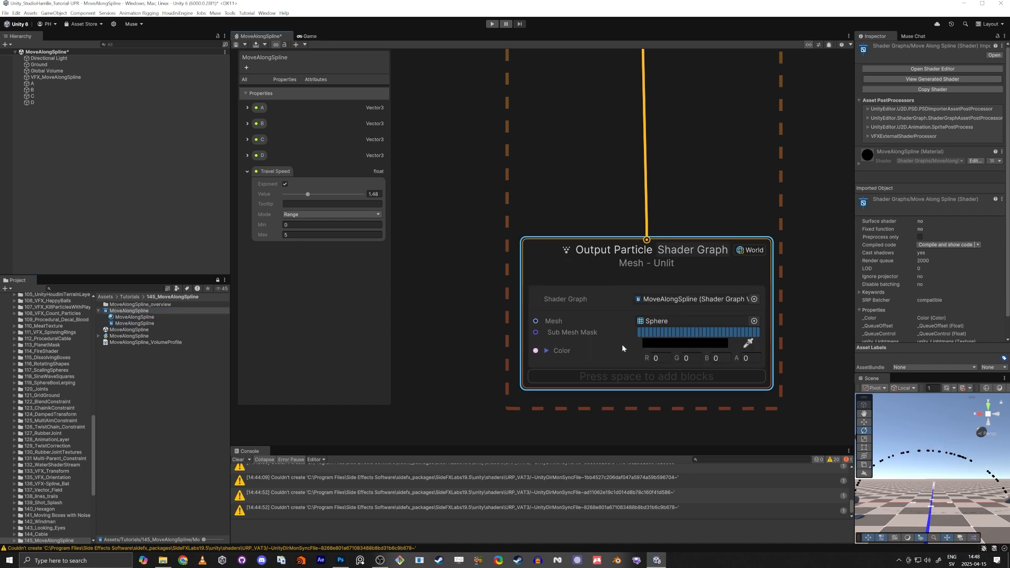
Step: Set the output context's Color to yellow, about R 0.76, G 0.65, B 0
click(650, 343)
drag(697, 394, 720, 386)
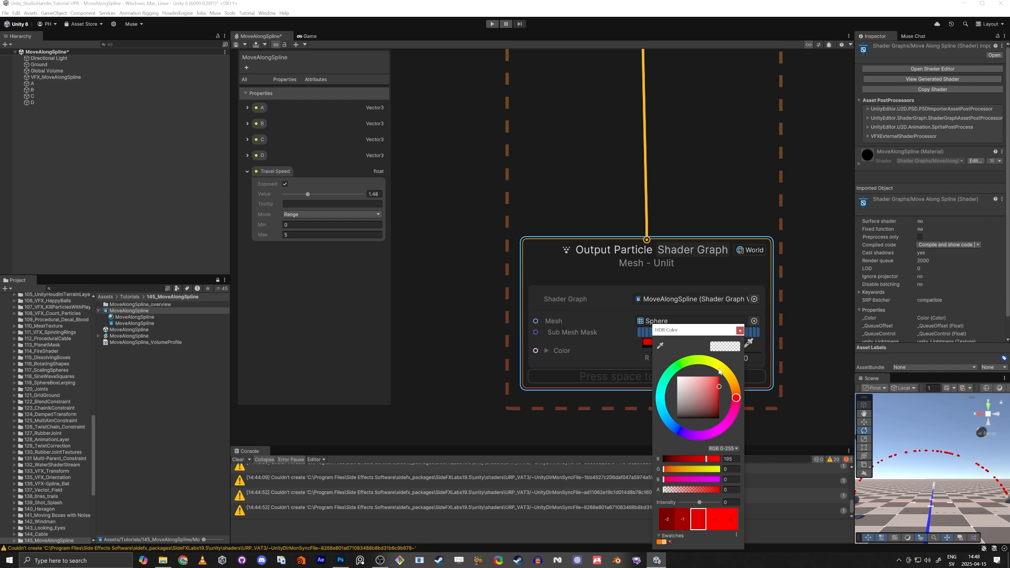
click(722, 368)
click(739, 331)
Step: Widen the Inspector and Scene area and view the particle arc from a different angle
scroll(653, 185, down, 3)
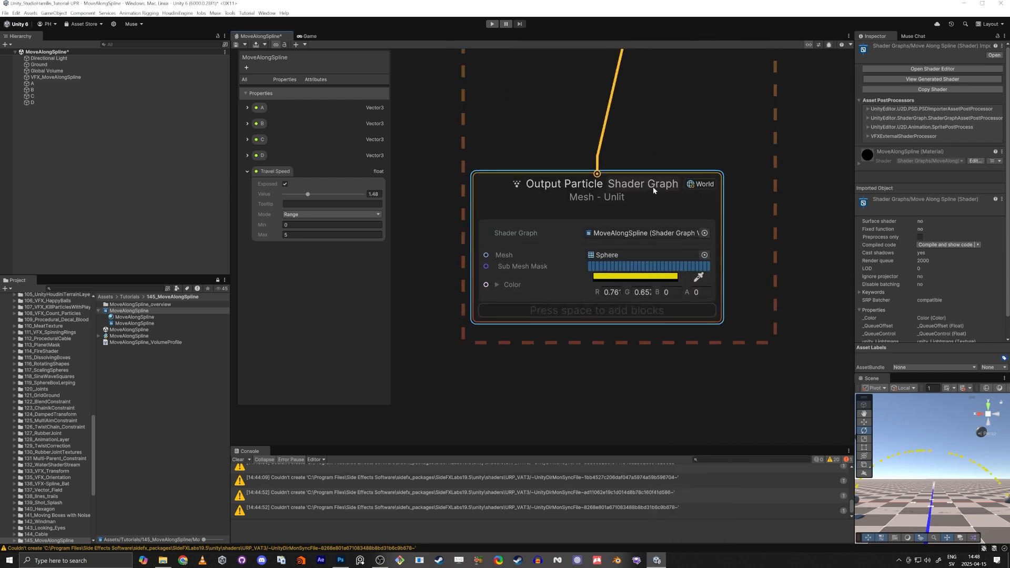
middle_drag(559, 403, 583, 343)
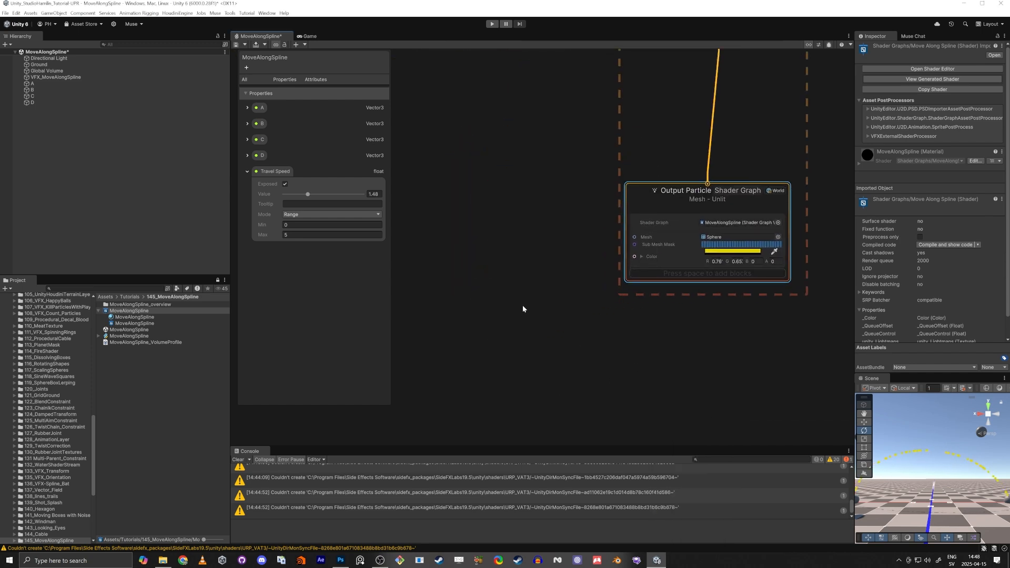
middle_drag(523, 308, 577, 381)
right_drag(913, 467, 919, 477)
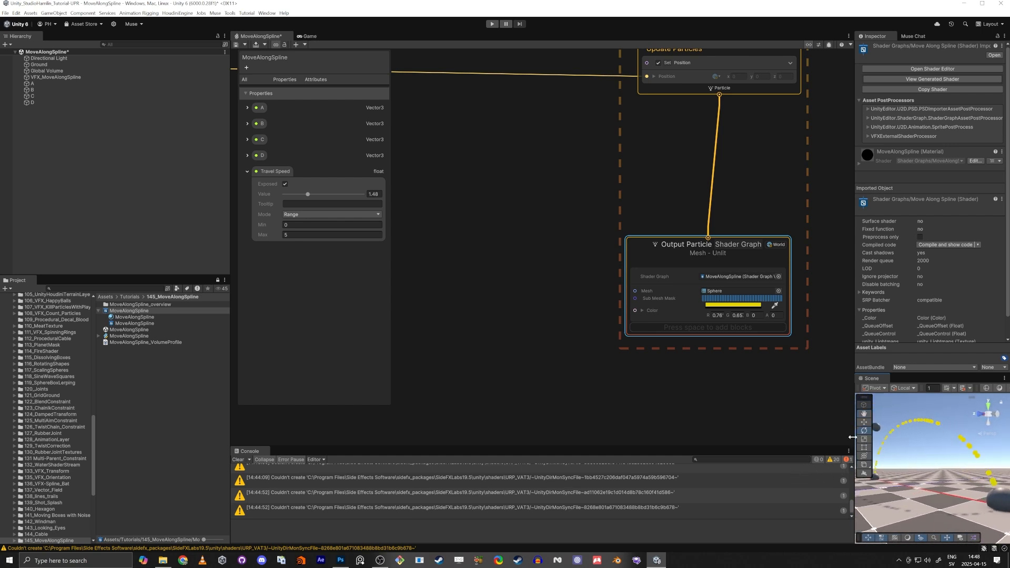
drag(852, 437, 819, 437)
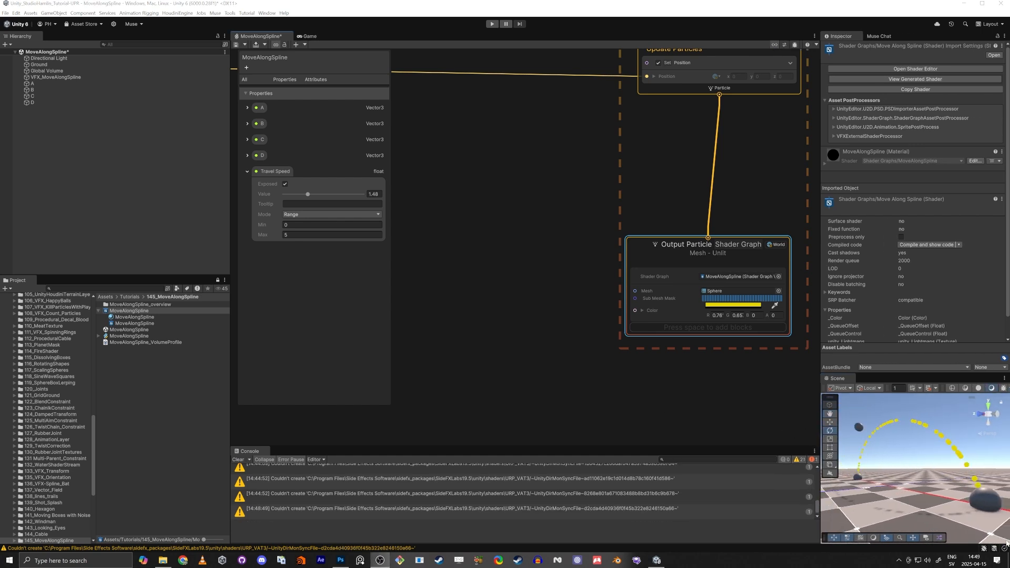
Step: Add an inline Color node beside the output context, leaving space between them
middle_drag(502, 394, 533, 370)
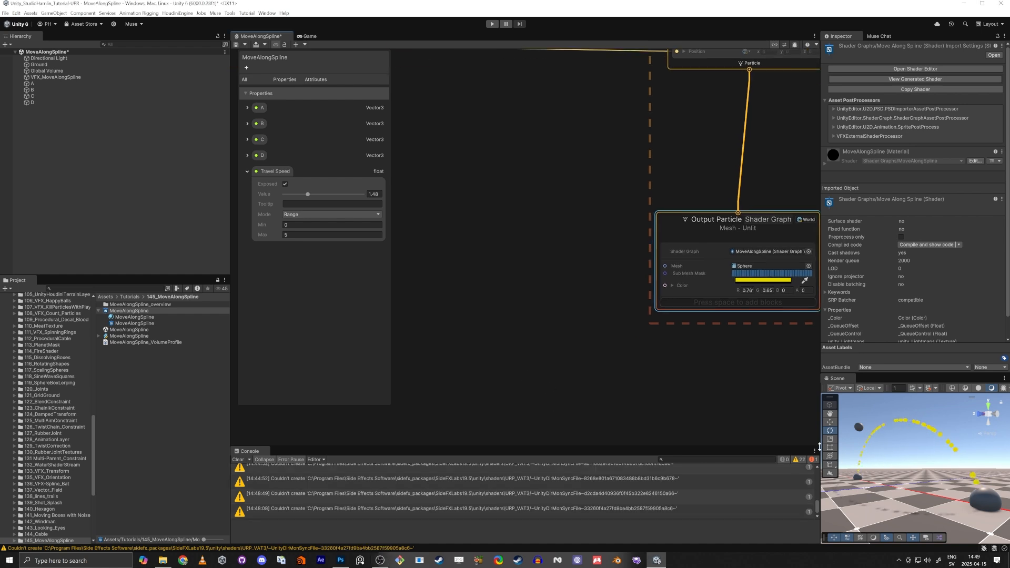
click(508, 291)
key(space)
text(color)
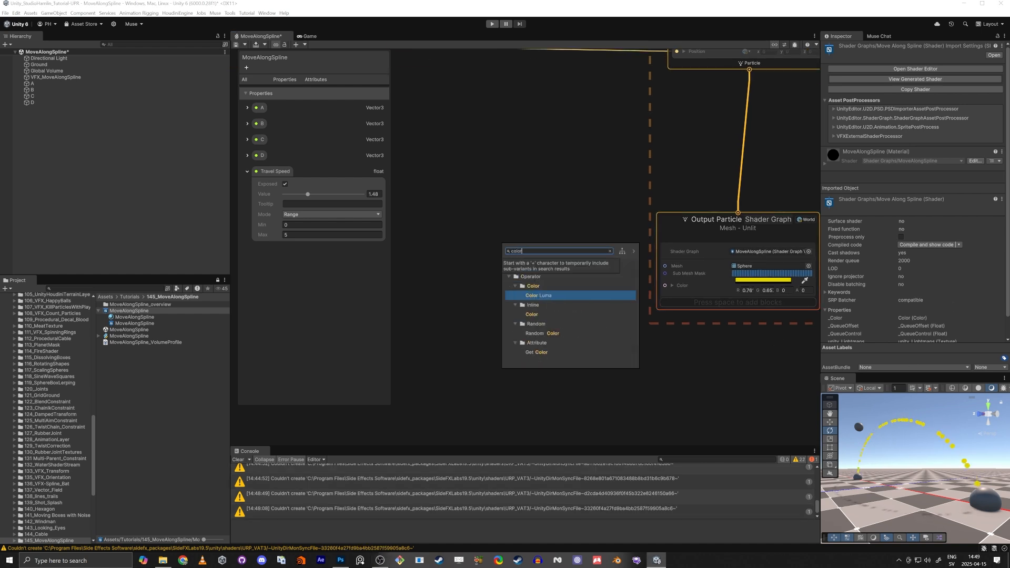
key(Down)
key(Down)
key(Return)
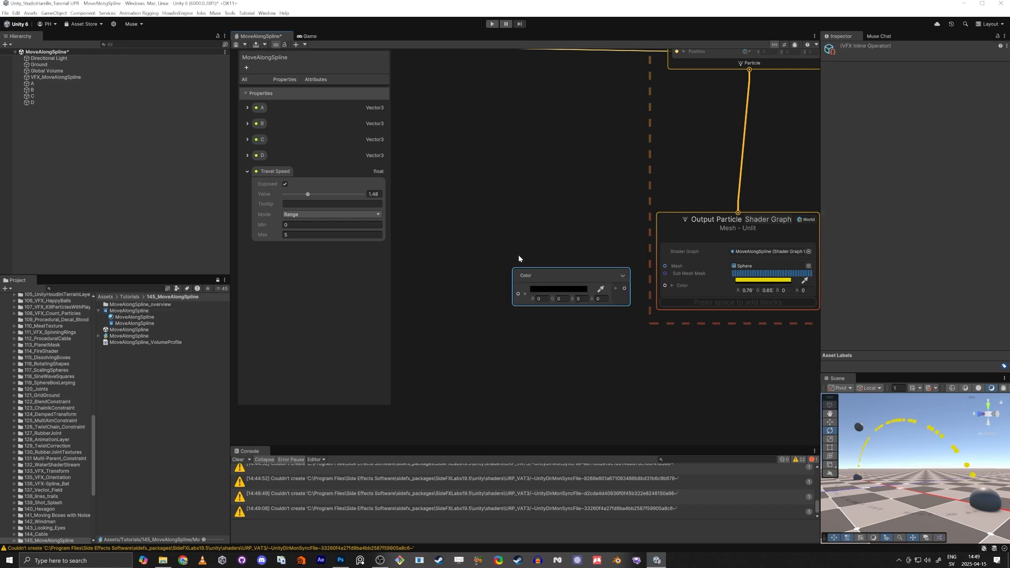
drag(555, 273, 480, 197)
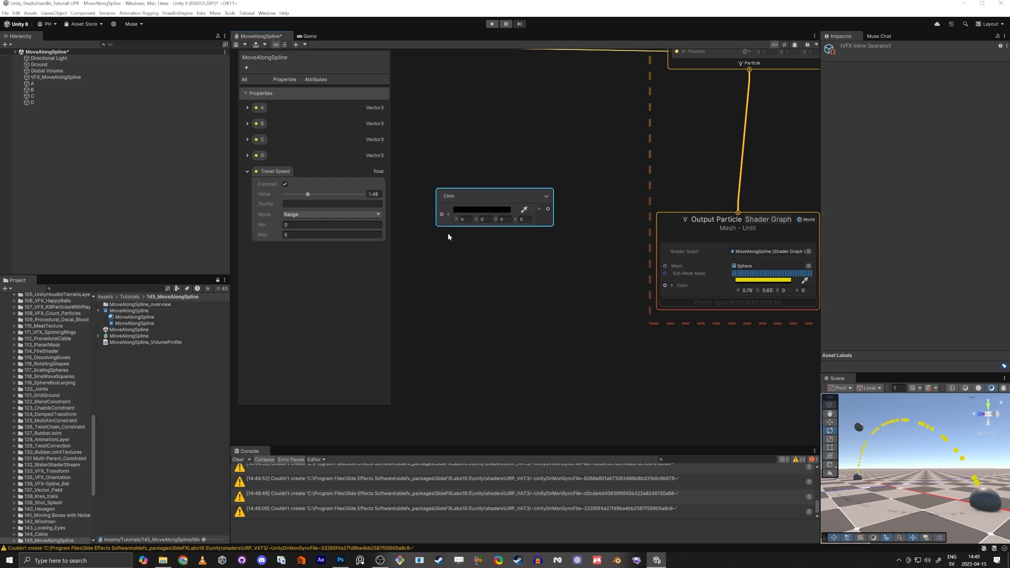
Step: Duplicate the Color node and place the copy directly below the original
key(ctrl+d)
drag(471, 263, 467, 243)
click(481, 335)
Step: Add a Lerp node, connect the two Color nodes to its X and Y inputs, and feed its result into the output context's Color
middle_drag(481, 337, 497, 316)
key(space)
text(lerp)
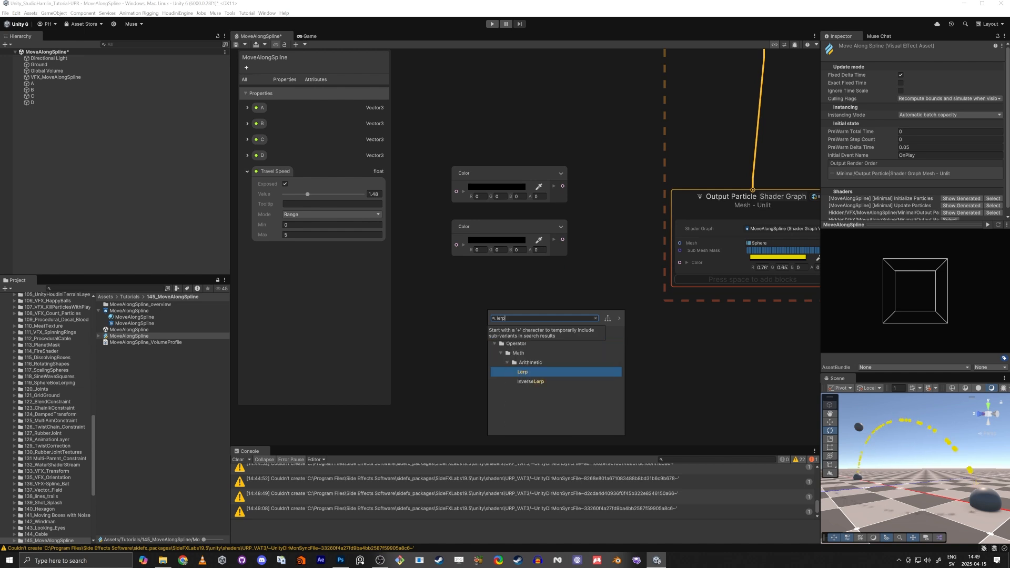
key(Return)
drag(562, 186, 562, 239)
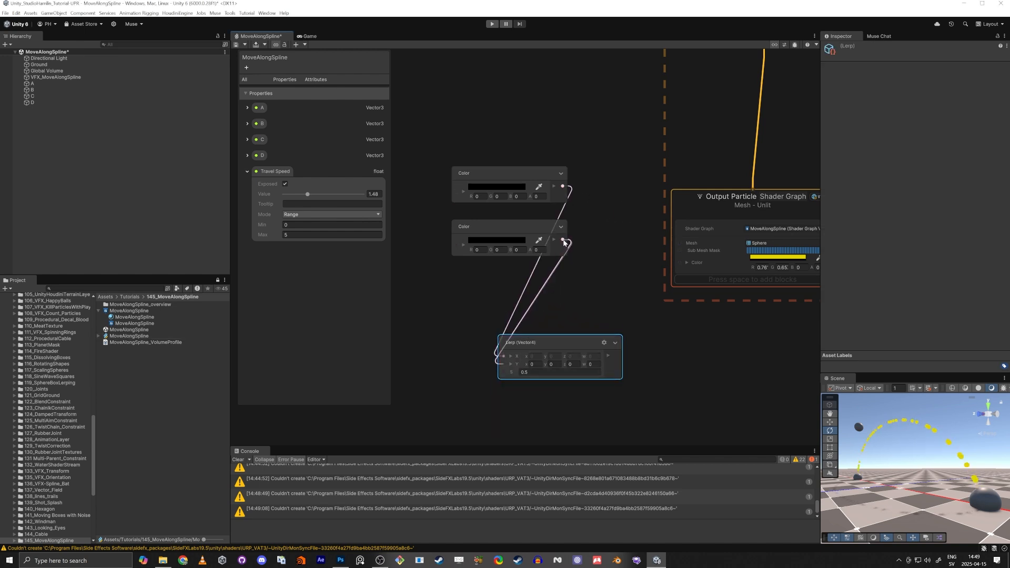
drag(608, 355, 678, 260)
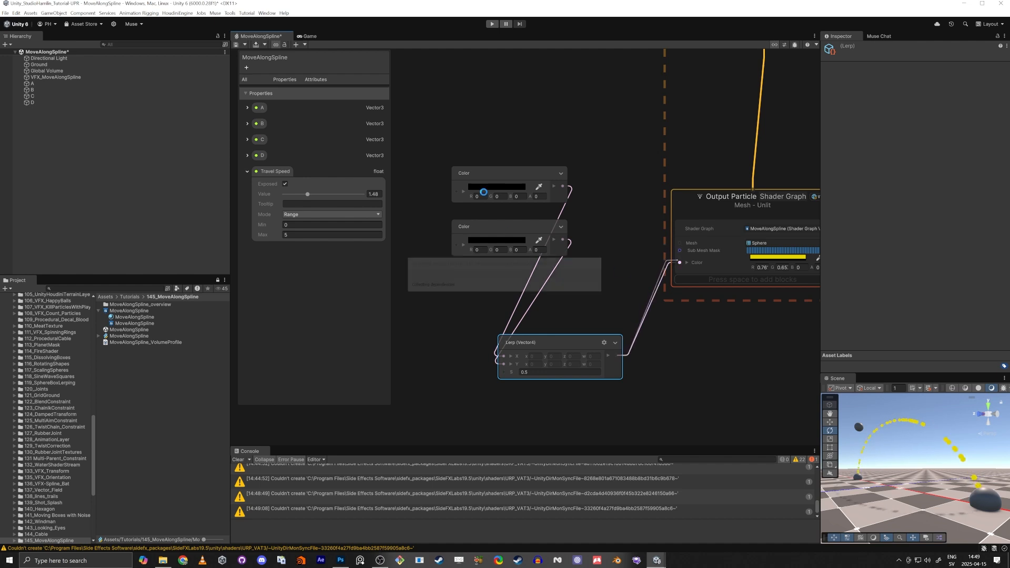
Step: Move both Color nodes farther from the output context and place the Lerp node between them and the context
drag(442, 142, 512, 266)
drag(514, 232, 414, 236)
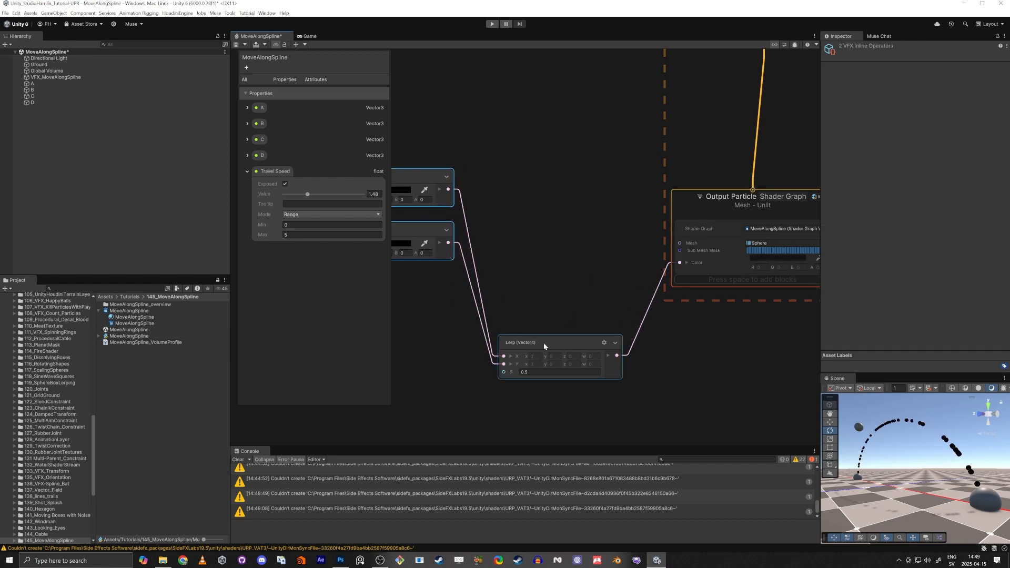
drag(543, 342, 571, 216)
click(579, 341)
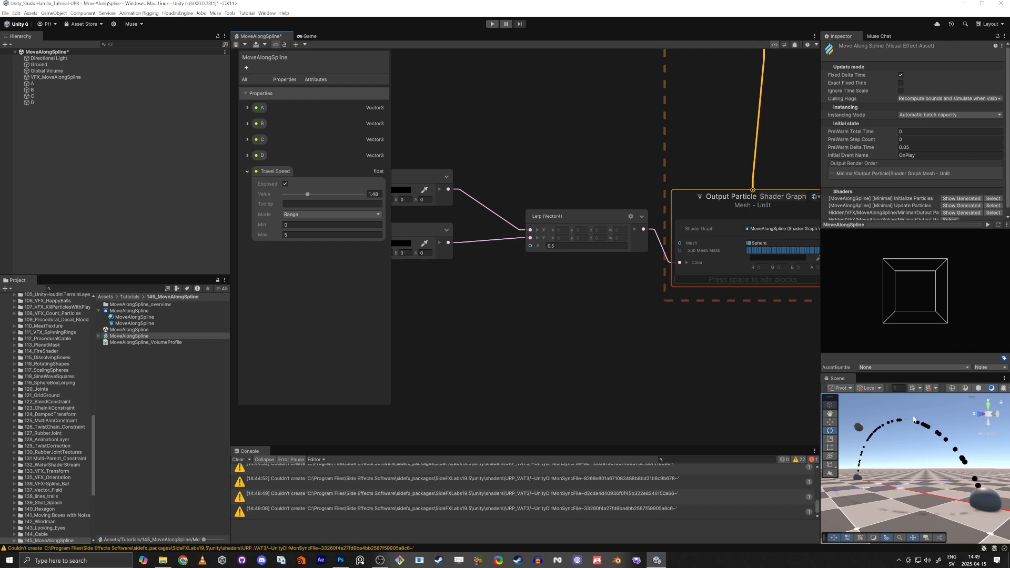
Step: Set the lower Color node to pure red
middle_drag(496, 319, 682, 334)
click(550, 258)
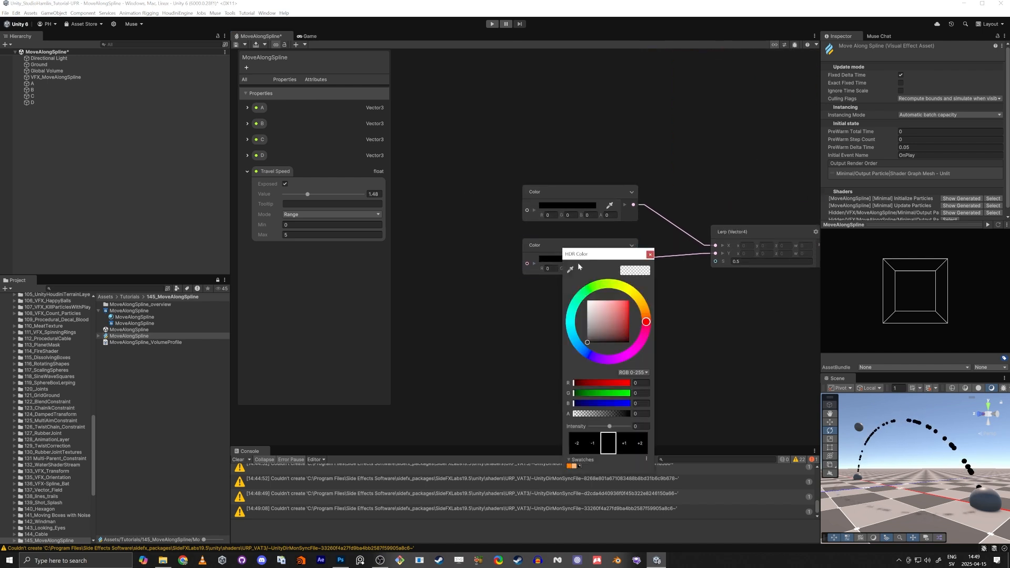
click(606, 330)
drag(617, 321, 630, 301)
click(705, 354)
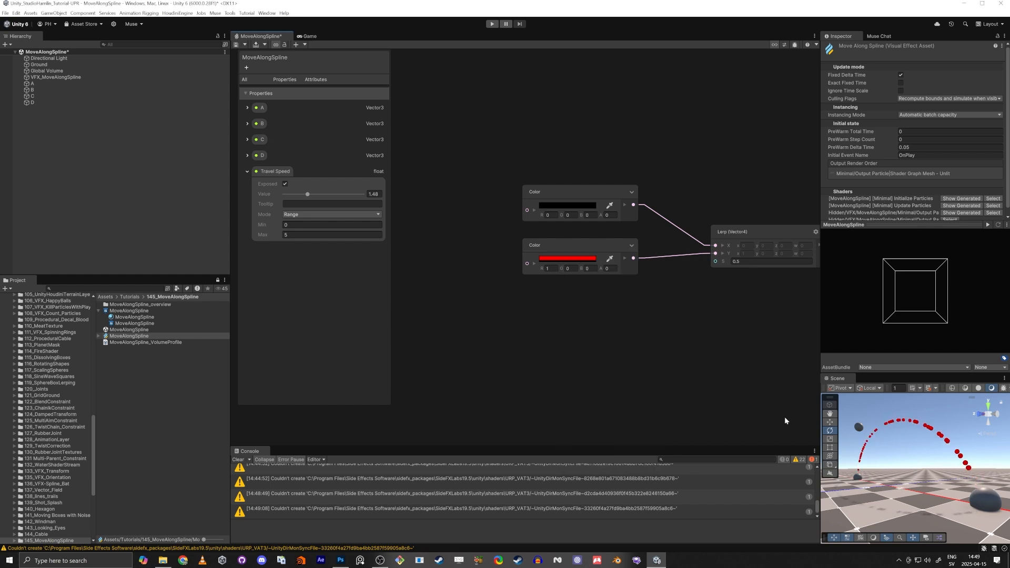
Step: Move the Lerp node closer to the Color nodes and test its S value at 0, finishing at 1
middle_drag(634, 339, 524, 336)
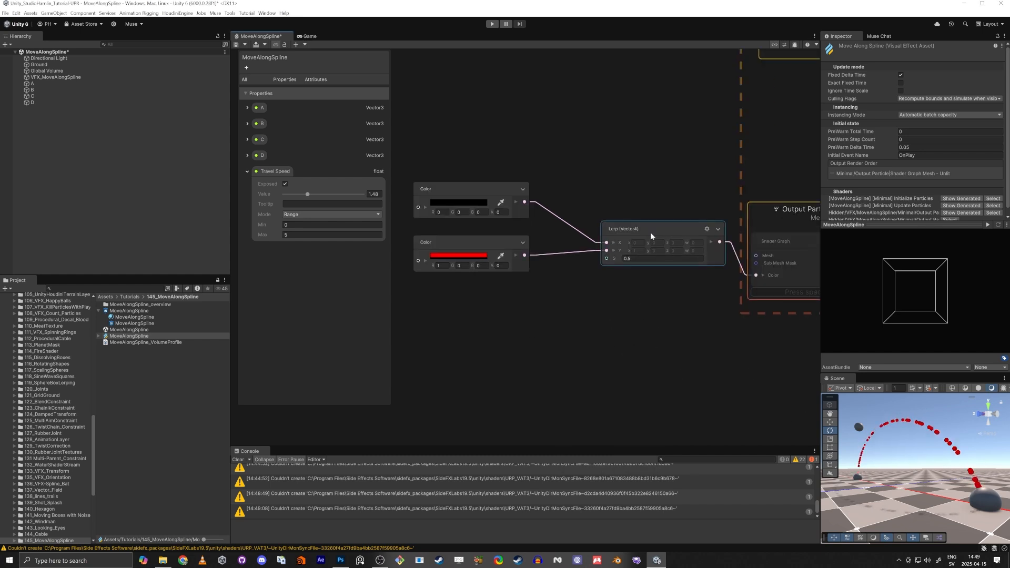
drag(650, 232, 608, 226)
click(593, 259)
text(0)
key(Return)
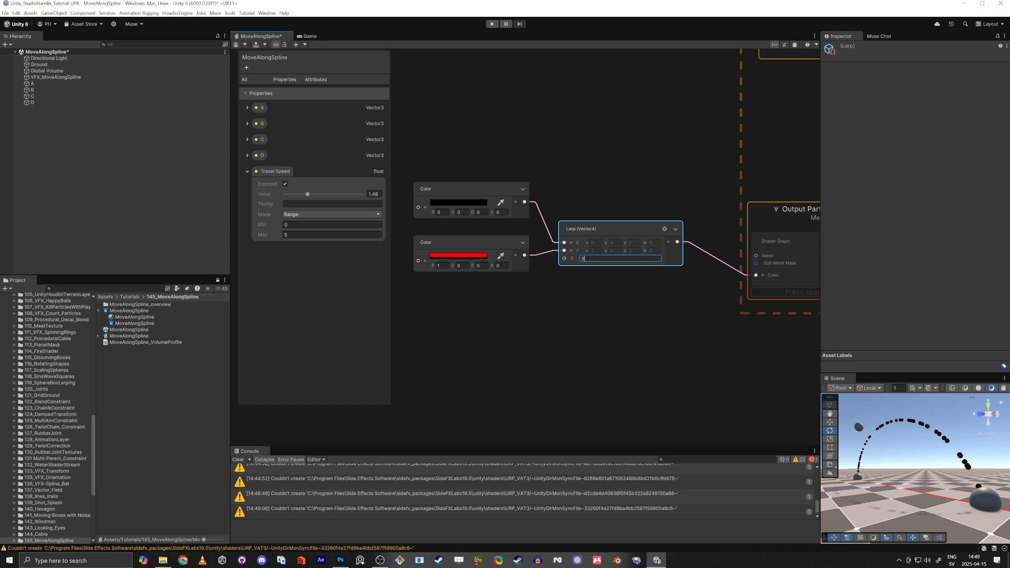
text(1)
key(Return)
click(574, 198)
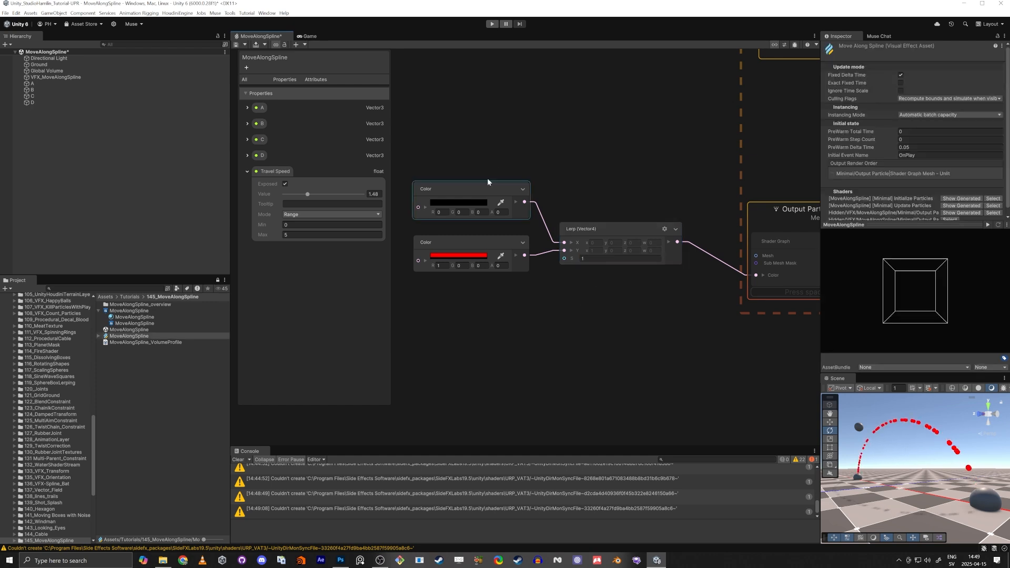
Step: Move the Travel Speed, VFX Time and Multiply nodes together closer to the Add node
drag(437, 148, 614, 284)
scroll(613, 313, down, 6)
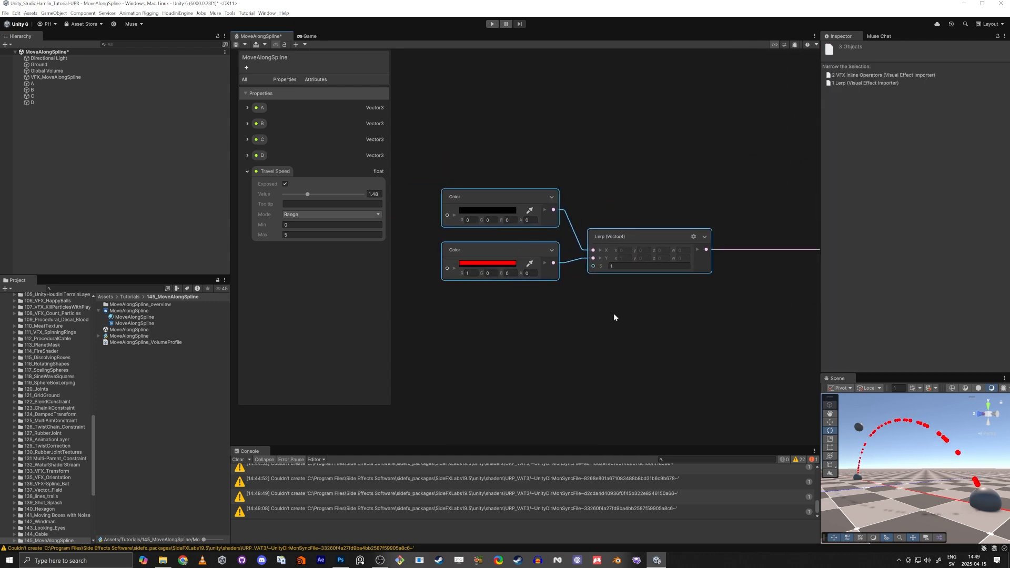
middle_drag(533, 201, 550, 253)
scroll(550, 254, up, 8)
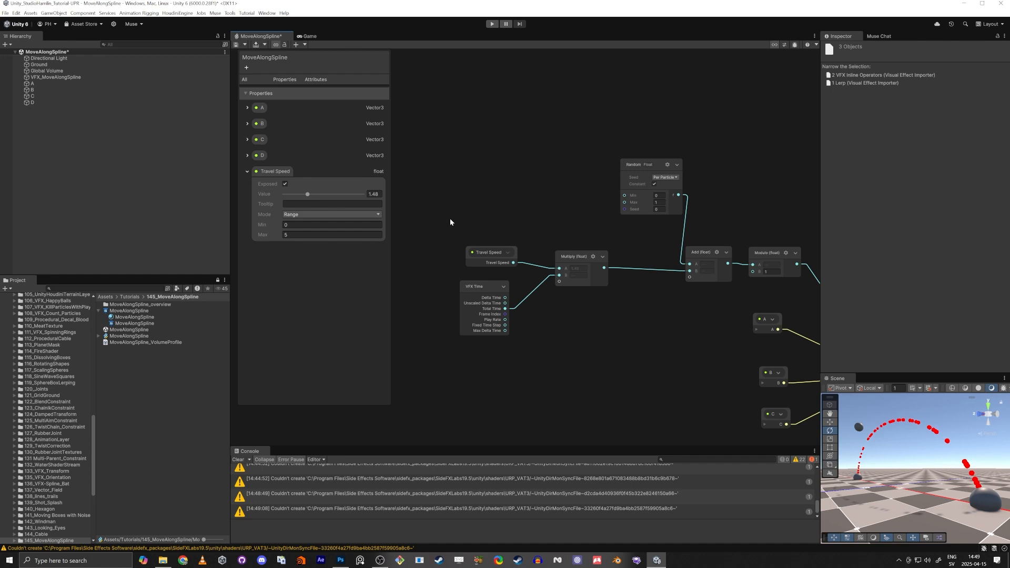
drag(449, 219, 589, 311)
drag(581, 254, 633, 252)
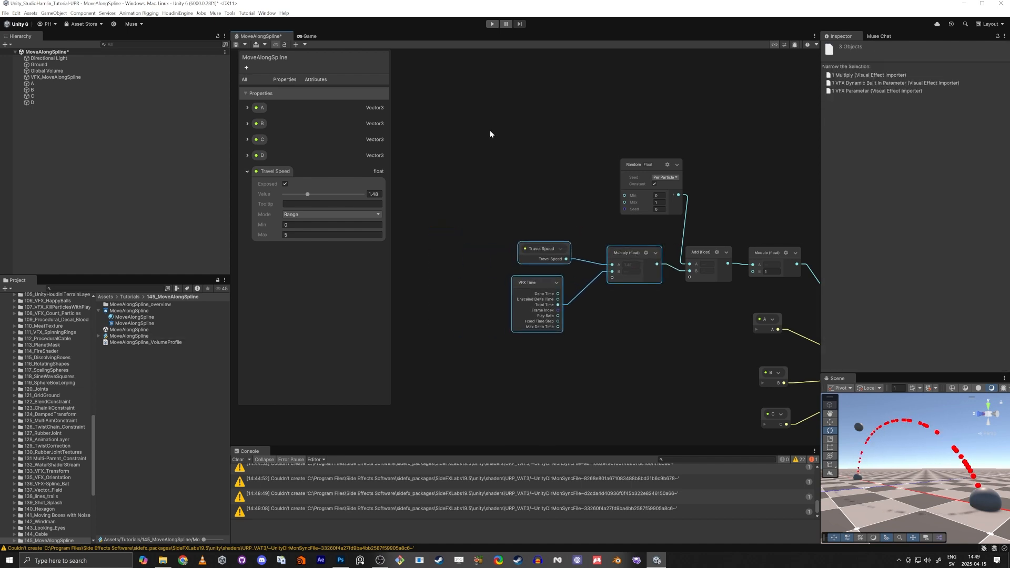
click(517, 160)
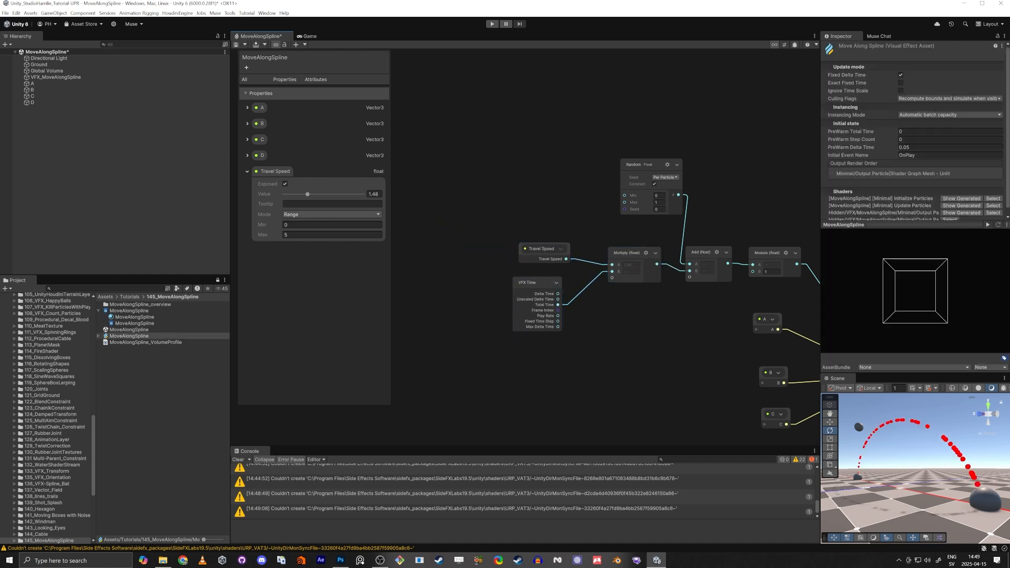
Step: Copy the Travel Speed, VFX Time, Multiply, Random, Add and Modulo nodes and paste them below the Color and Lerp nodes
drag(453, 120, 789, 297)
middle_drag(670, 341, 527, 148)
scroll(527, 148, down, 6)
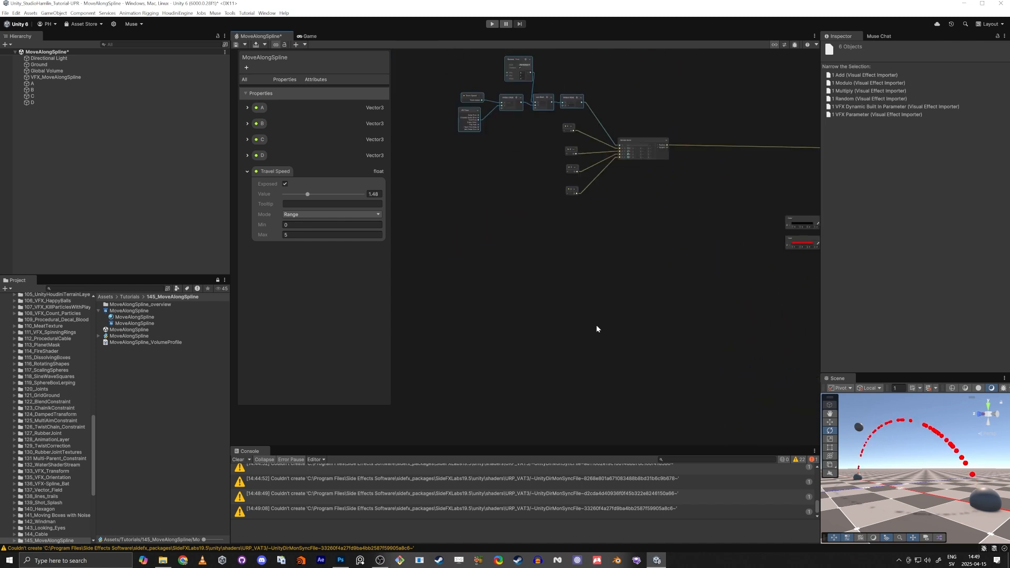
middle_drag(596, 326, 529, 210)
middle_drag(765, 231, 651, 308)
scroll(627, 229, up, 4)
click(516, 252)
key(ctrl+v)
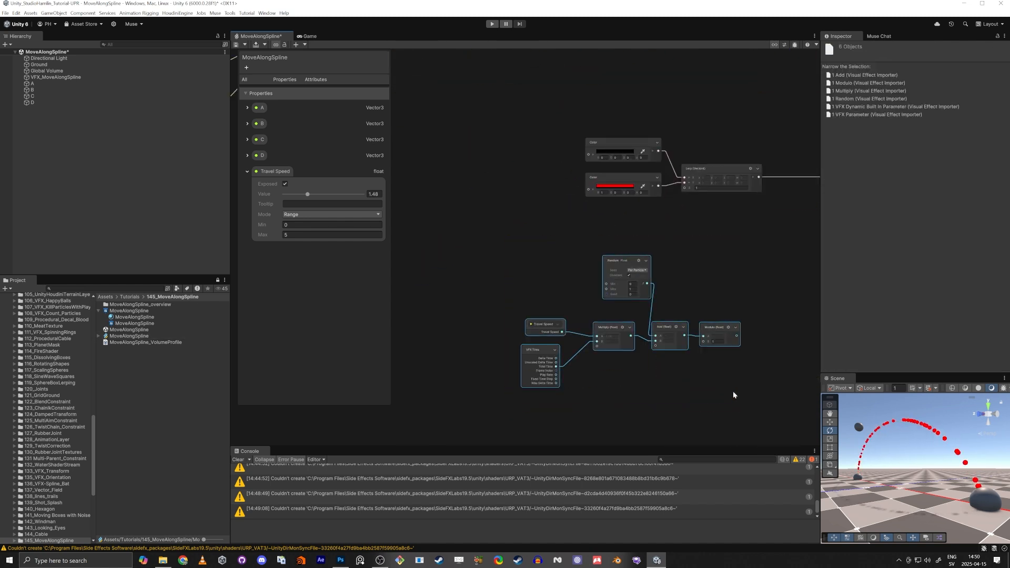
Step: Move the pasted node group farther from the output context and connect its Modulo output to the Lerp's S input
drag(708, 322, 595, 285)
click(626, 263)
middle_drag(642, 272, 639, 306)
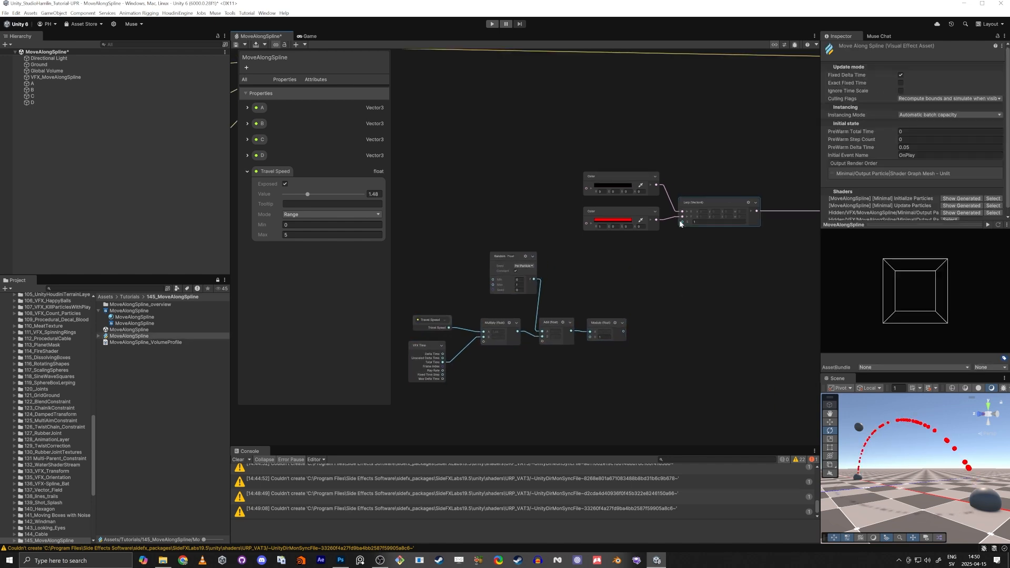
drag(624, 331, 683, 223)
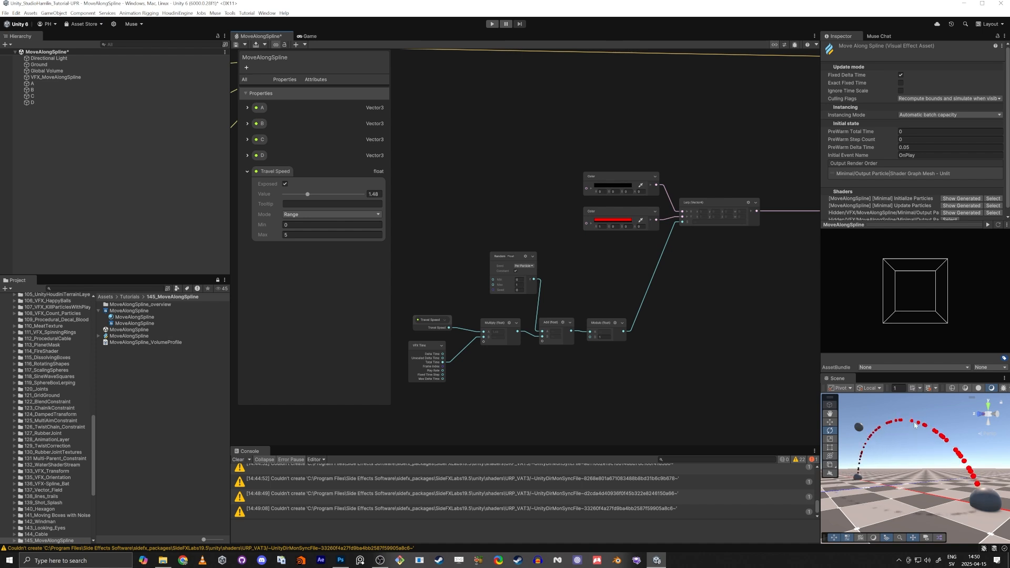
Step: Add a Sample Curve node near the Lerp node and feed the Modulo output into its Time input
middle_drag(709, 345, 620, 365)
key(space)
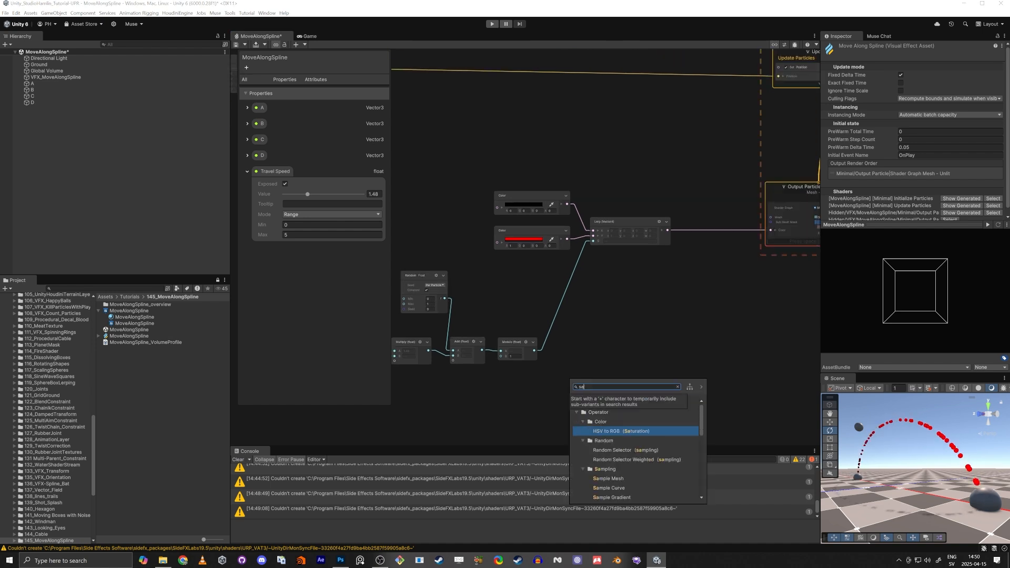
text(samp cur)
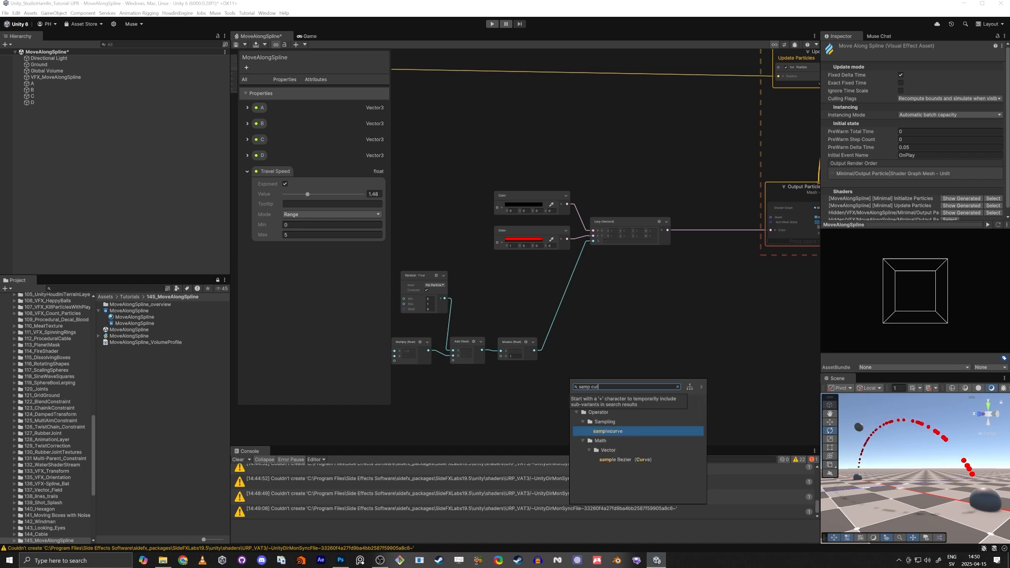
click(608, 469)
scroll(563, 428, up, 5)
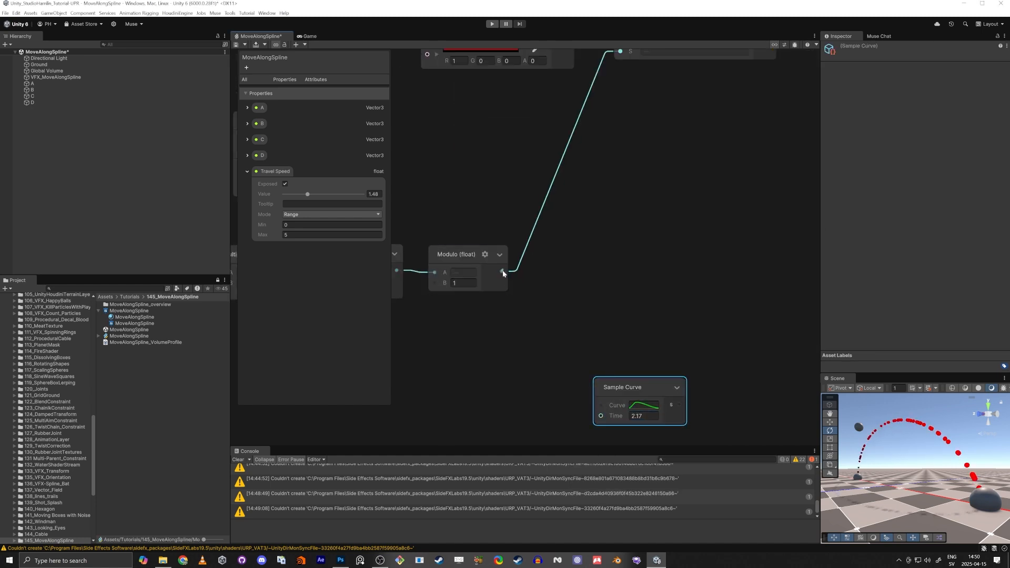
drag(502, 272, 599, 372)
Step: Apply the symmetric bell-shaped preset to the Sample Curve node's curve and close the curve editor
click(639, 362)
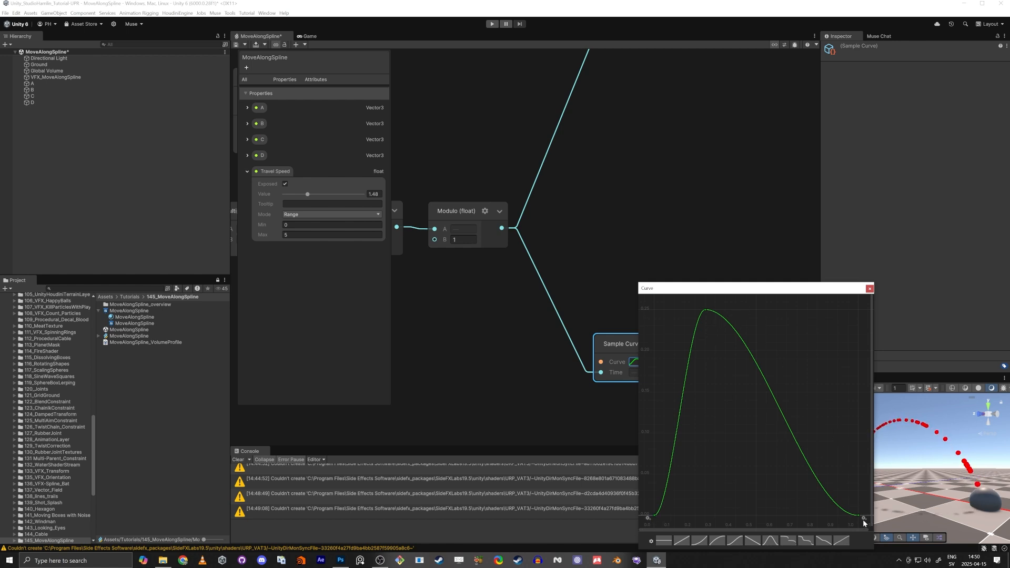
click(771, 542)
scroll(758, 401, down, 3)
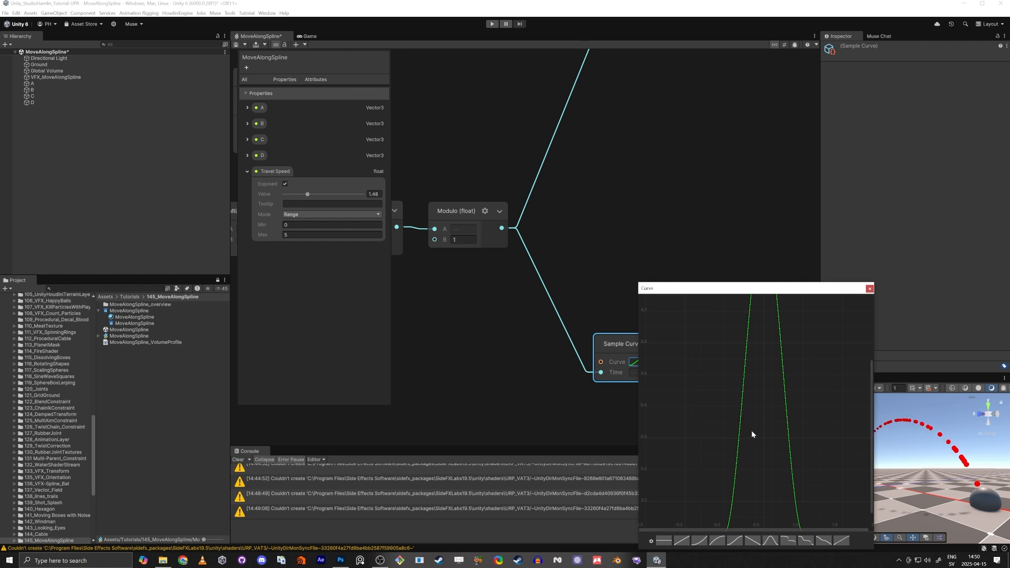
key(f)
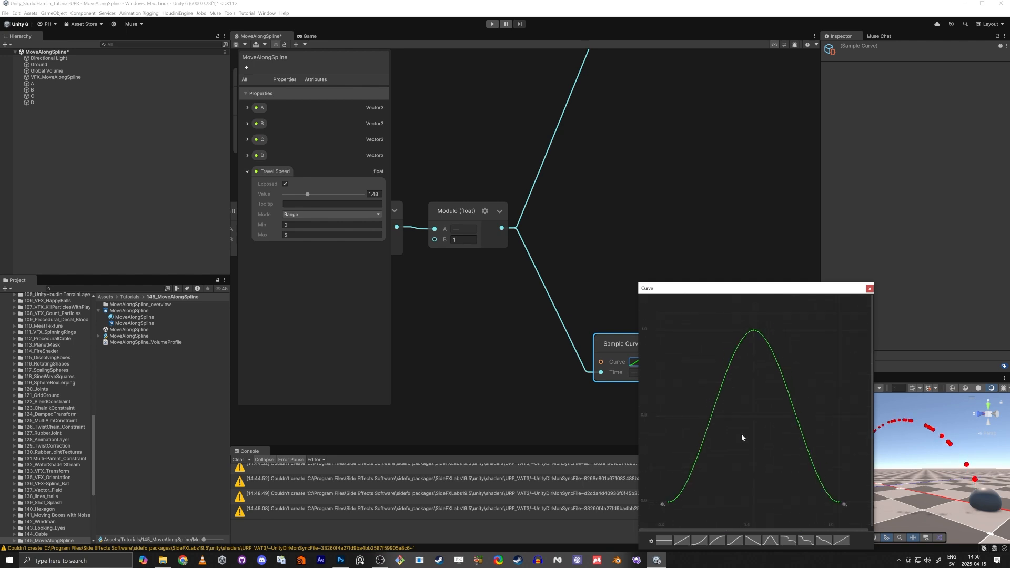
click(870, 288)
Step: Place the Sample Curve node between Modulo and Lerp and connect its output to the Lerp's S input
middle_drag(632, 325, 640, 406)
drag(640, 421, 617, 257)
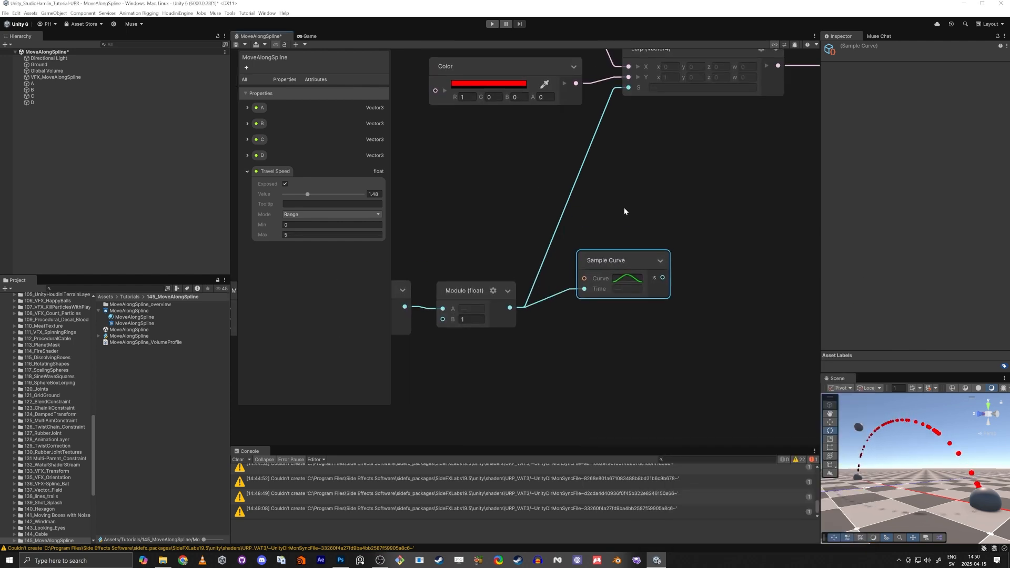
click(624, 200)
drag(628, 88, 662, 277)
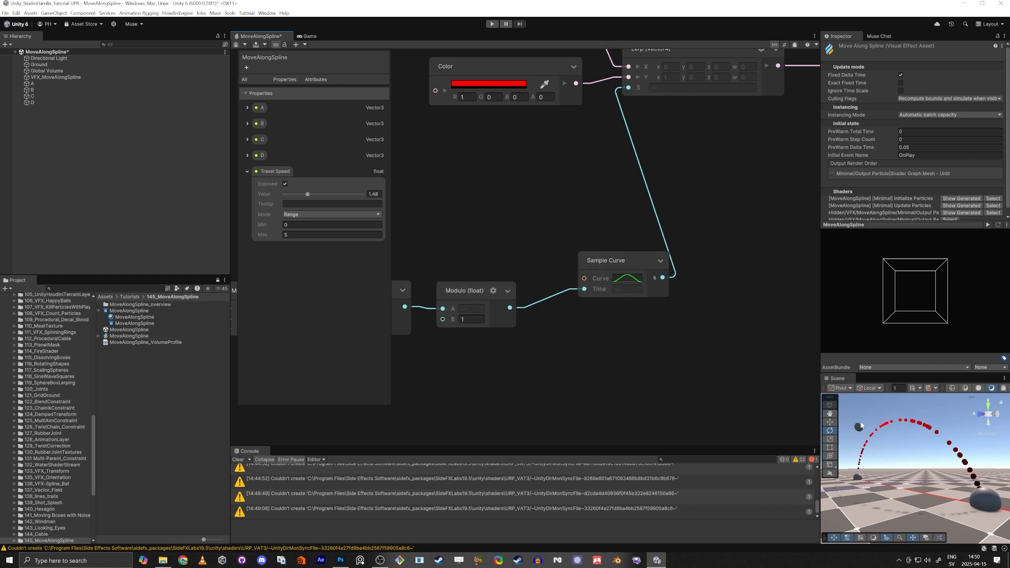
right_drag(862, 428, 884, 439)
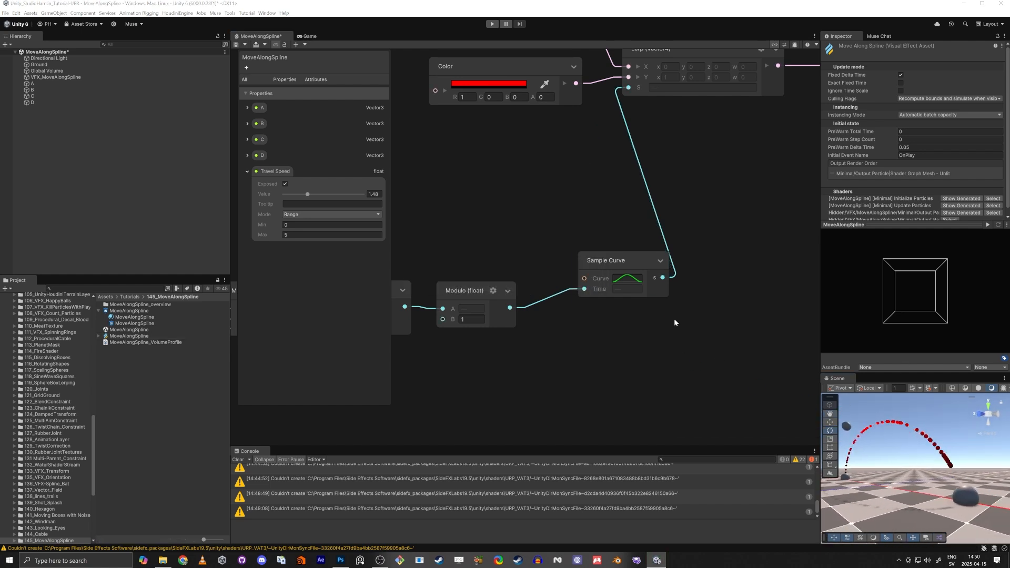
Step: Duplicate the Sample Curve node, place the copy beneath the original and connect the Modulo output to its Time input
mouse_move(618, 257)
mouse_down()
mouse_move(571, 257)
mouse_move(603, 253)
mouse_up()
key(ctrl+d)
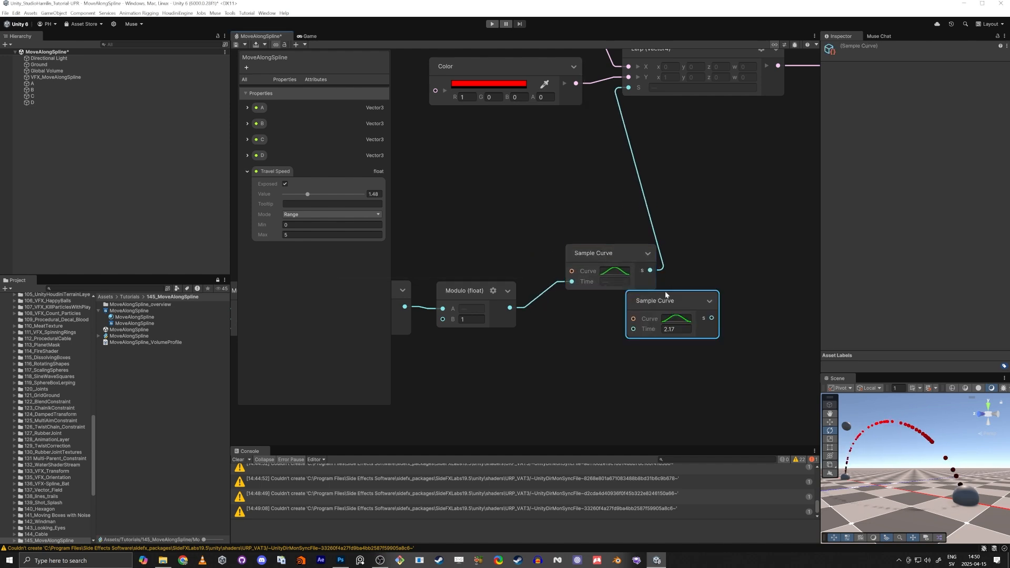
drag(666, 295, 619, 319)
drag(510, 307, 584, 354)
Step: Add a Set Size block to the Output Particle context and connect the lower Sample Curve's output to its Size
middle_drag(744, 270, 512, 361)
scroll(512, 362, down, 3)
click(677, 169)
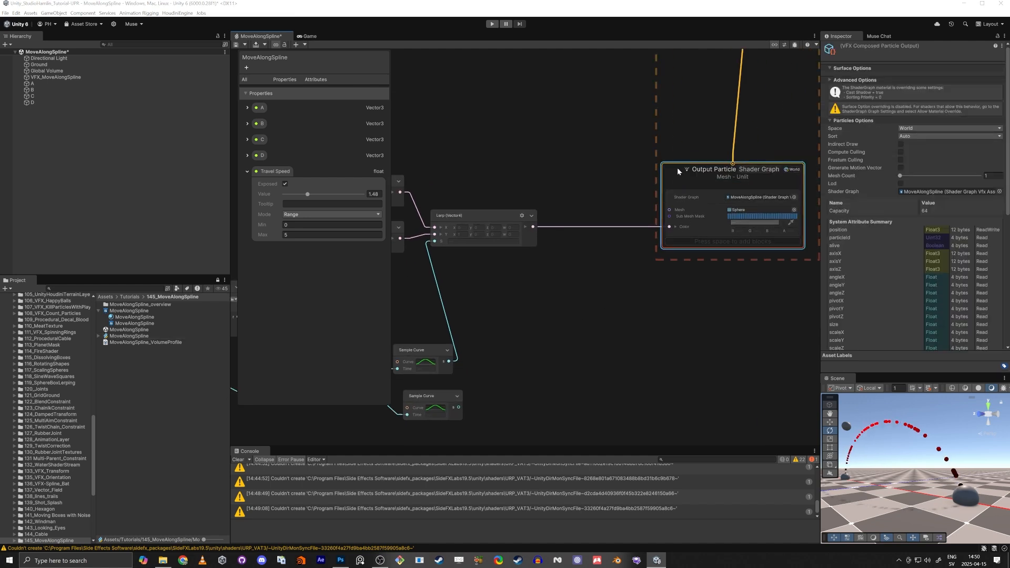
key(space)
text(st size)
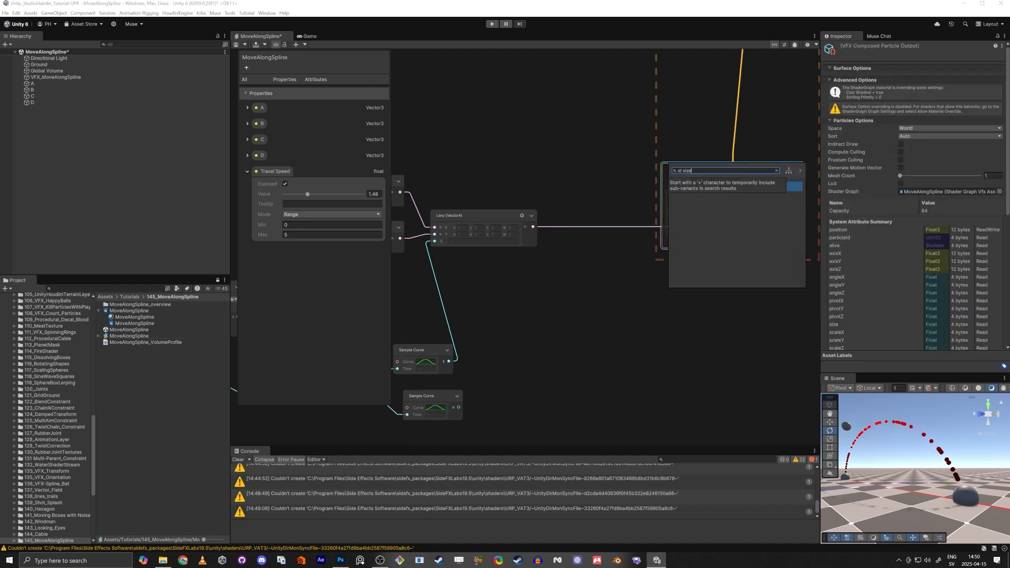
key(BackSpace)
key(BackSpace)
key(BackSpace)
key(BackSpace)
key(BackSpace)
key(BackSpace)
text(et )
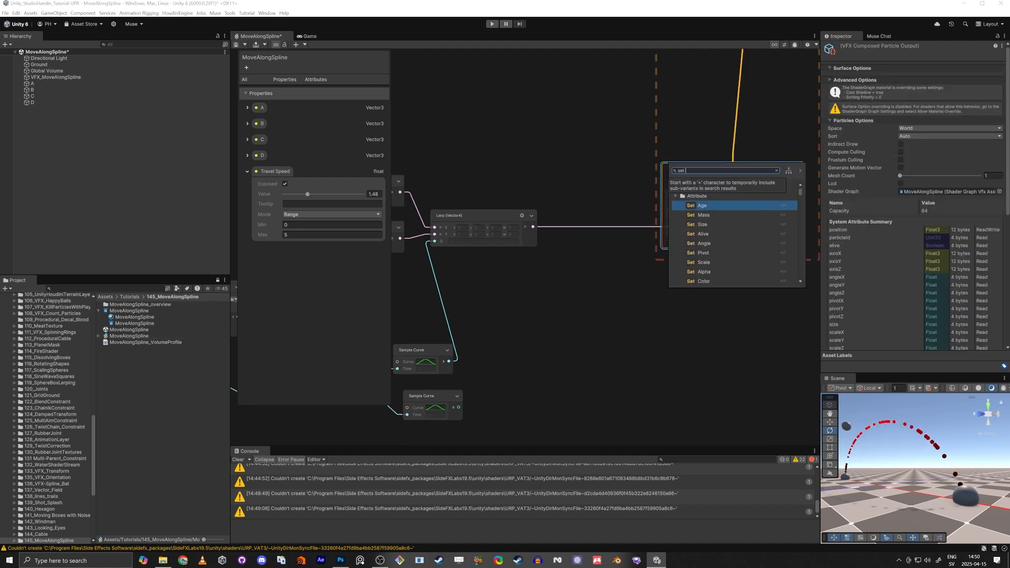
text(s)
key(Return)
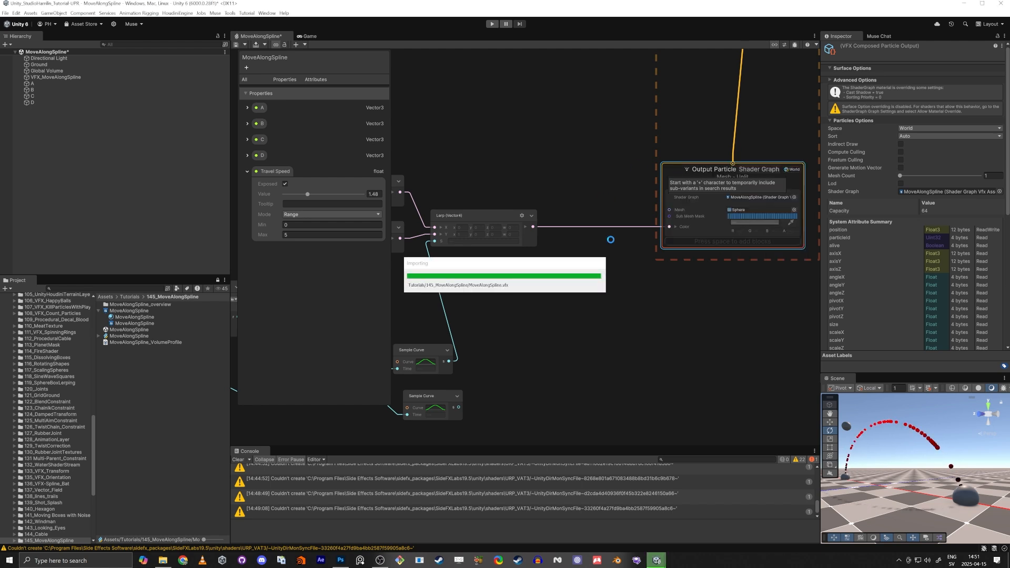
drag(668, 256, 458, 382)
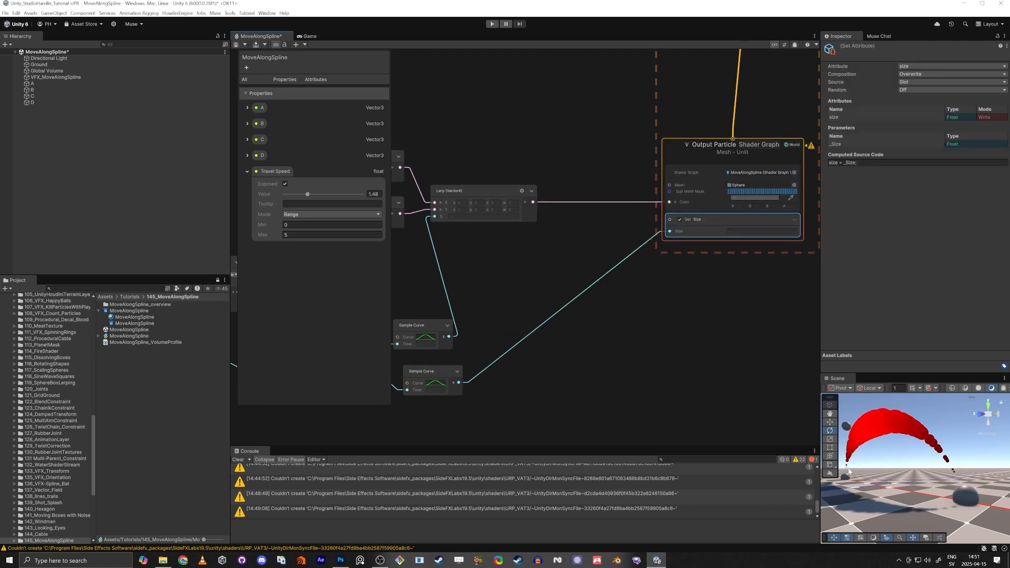
Step: Reshape the lower Sample Curve's curve by raising both end keys slightly above 0 and lowering its middle peak
middle_drag(523, 374, 621, 369)
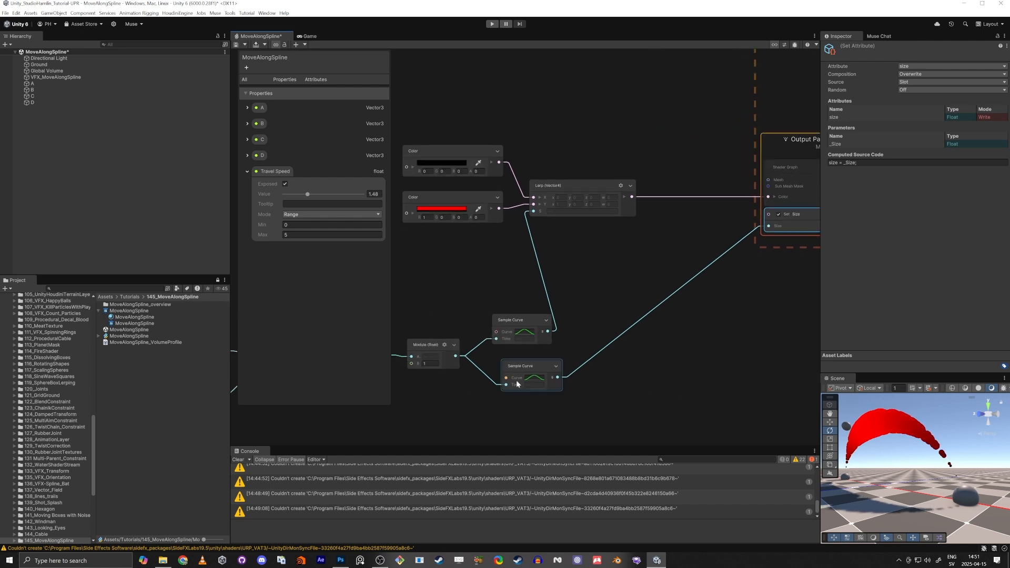
click(531, 376)
drag(635, 289, 620, 229)
scroll(613, 286, down, 5)
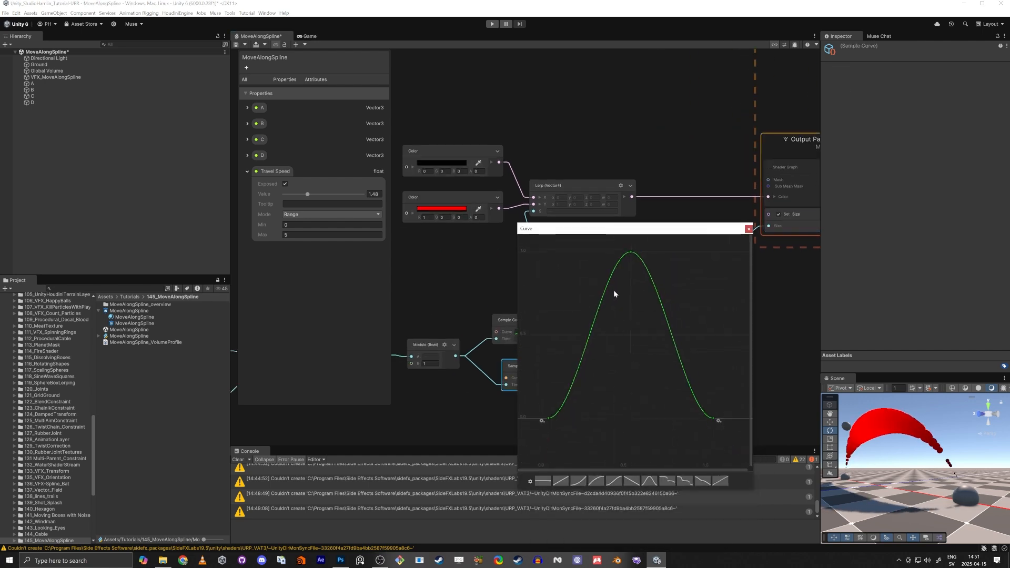
drag(545, 412, 701, 413)
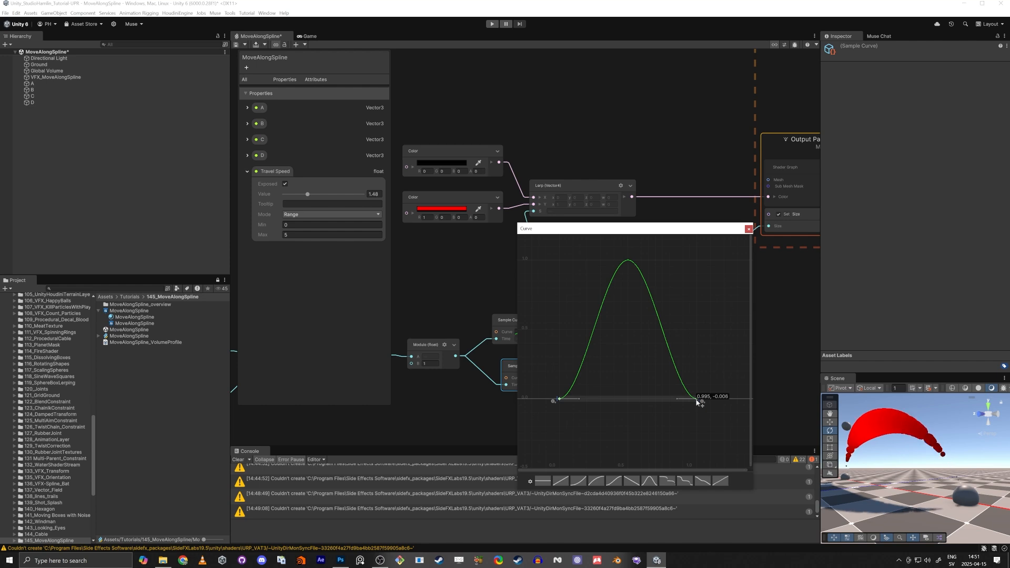
mouse_move(696, 399)
mouse_down()
mouse_move(699, 366)
mouse_move(697, 385)
mouse_up()
click(627, 260)
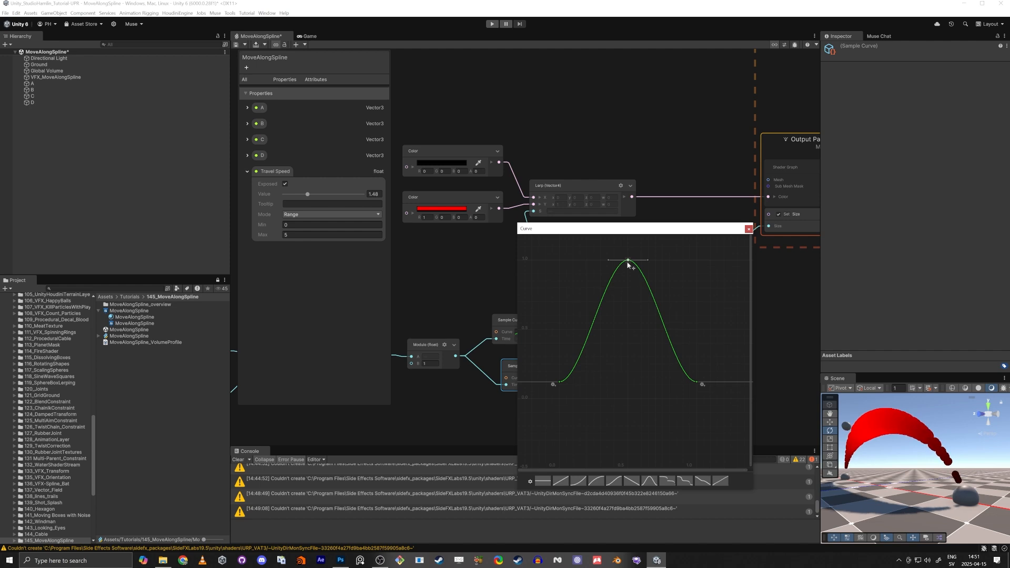
drag(631, 263, 630, 319)
click(749, 230)
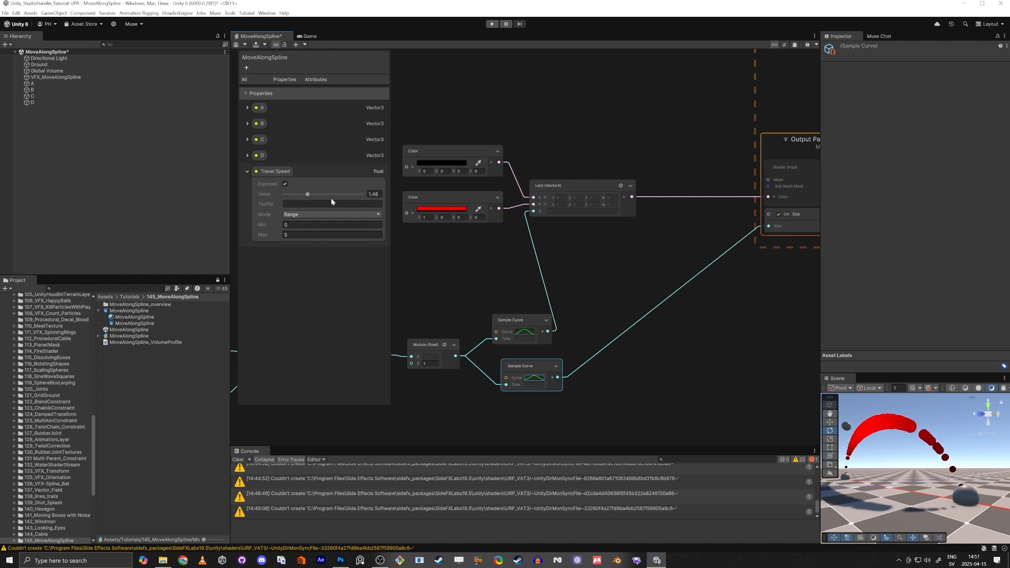
Step: Set the Travel Speed property's value to 0.29 and view the particle arc in the scene from another angle
drag(292, 198, 288, 194)
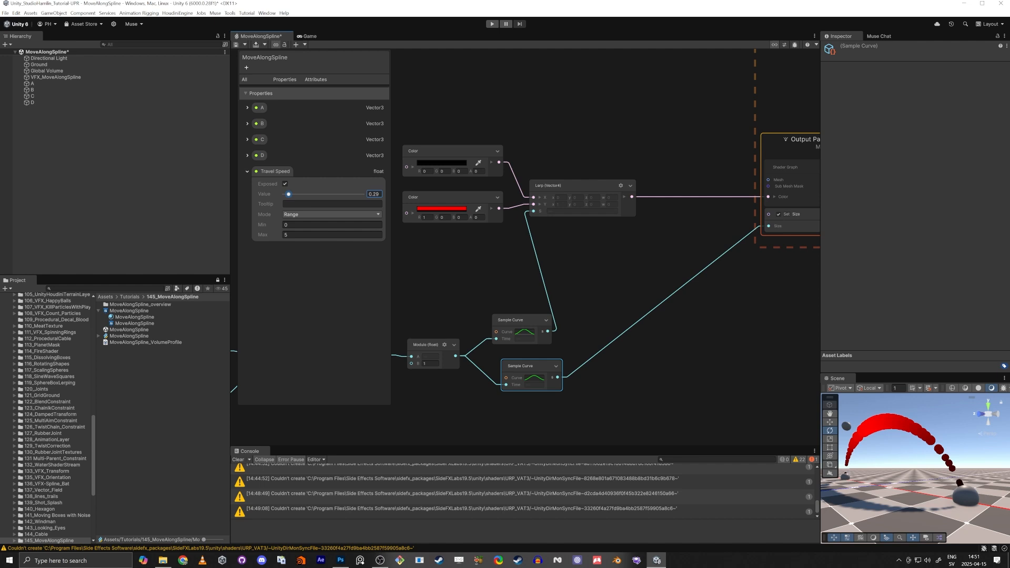
alt+drag(865, 475, 946, 470)
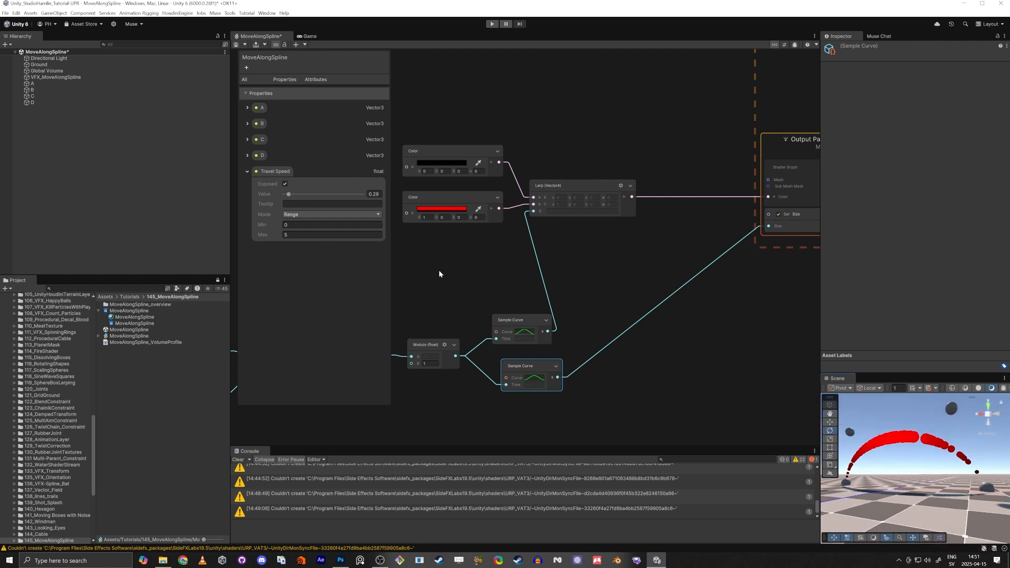
Step: Change the lower Color node from red to orange with an HDR intensity of 5.6
middle_drag(439, 270, 497, 271)
click(492, 210)
drag(577, 270, 575, 257)
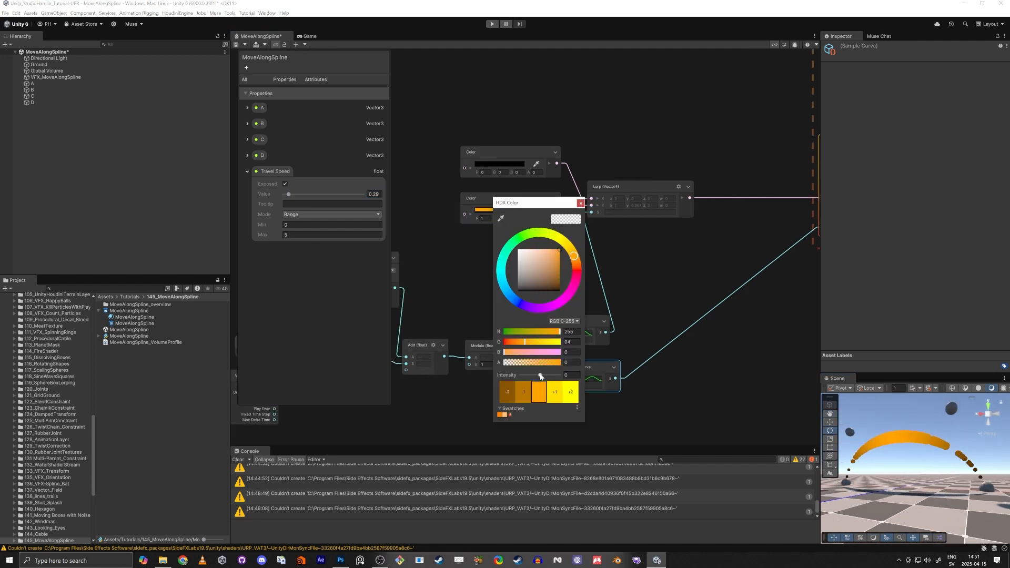
drag(540, 375, 552, 377)
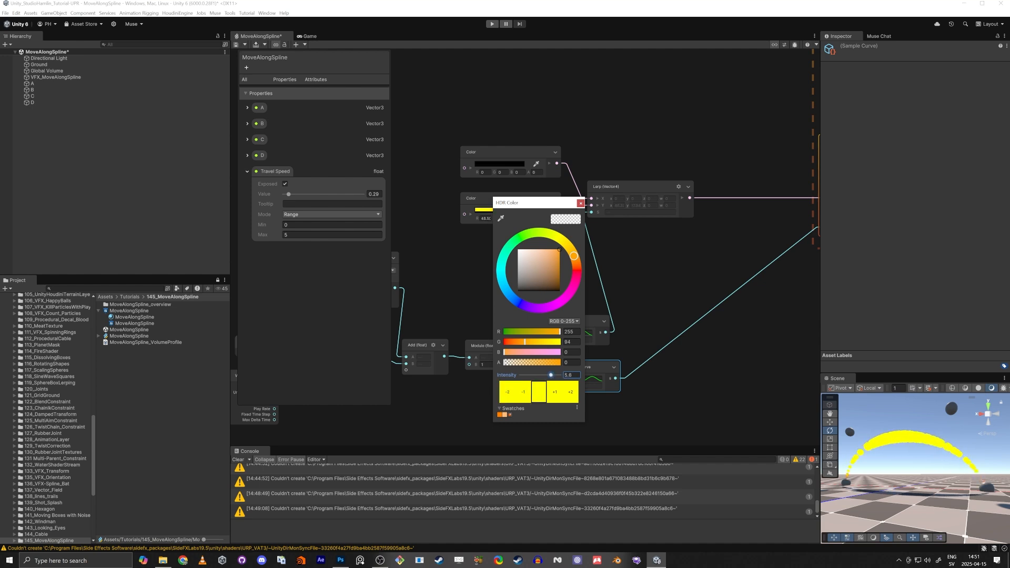
click(580, 203)
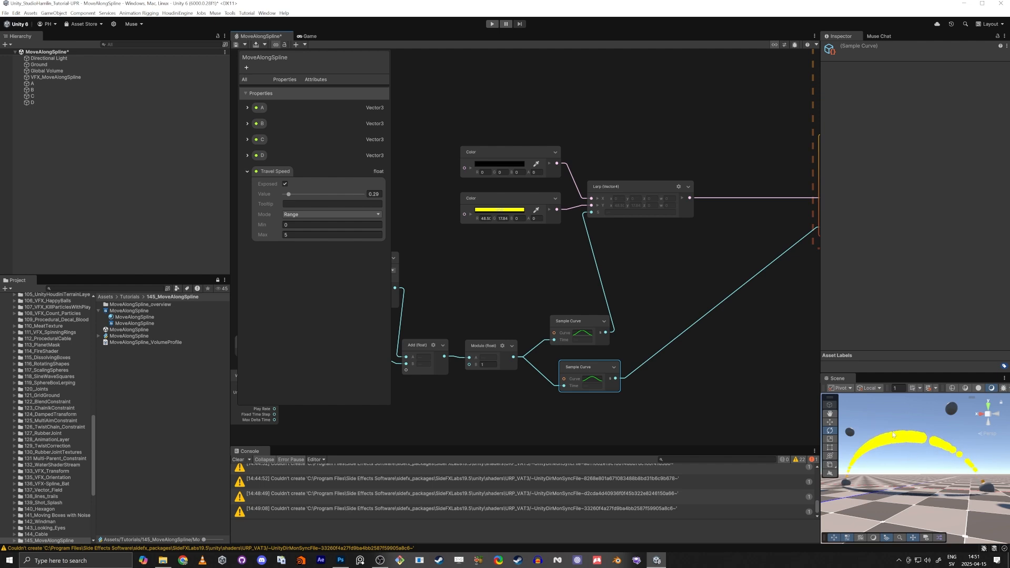
Step: Enable the Volume component on the Global Volume object and test a Bloom intensity change, undoing it
click(41, 71)
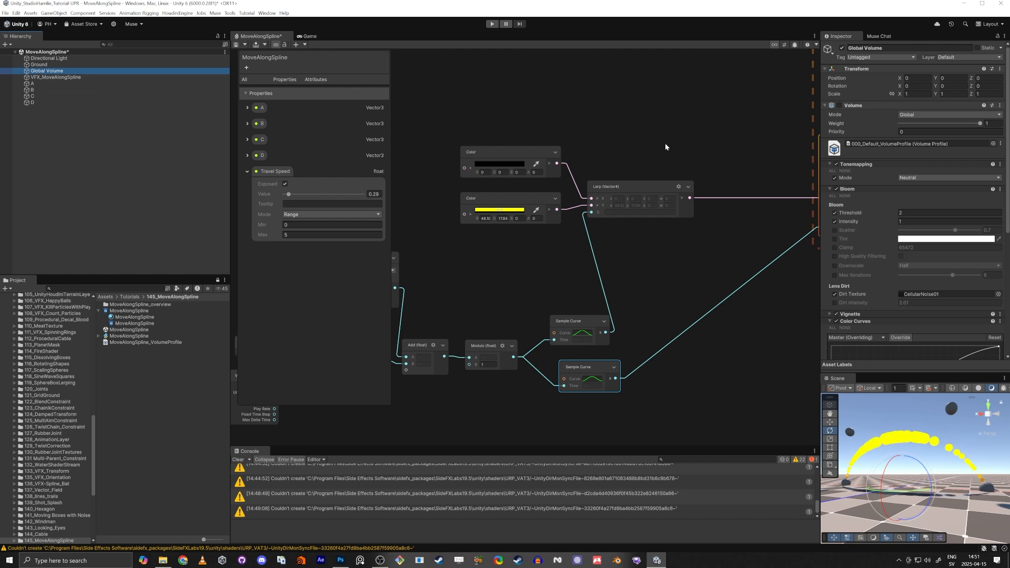
click(839, 105)
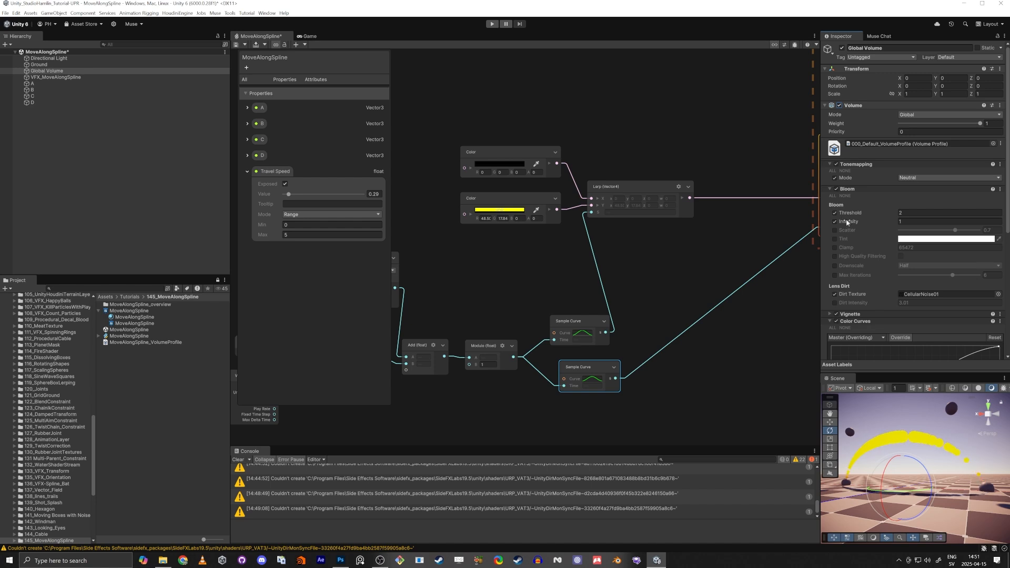
drag(847, 222, 863, 225)
key(ctrl+z)
right_drag(916, 469, 888, 454)
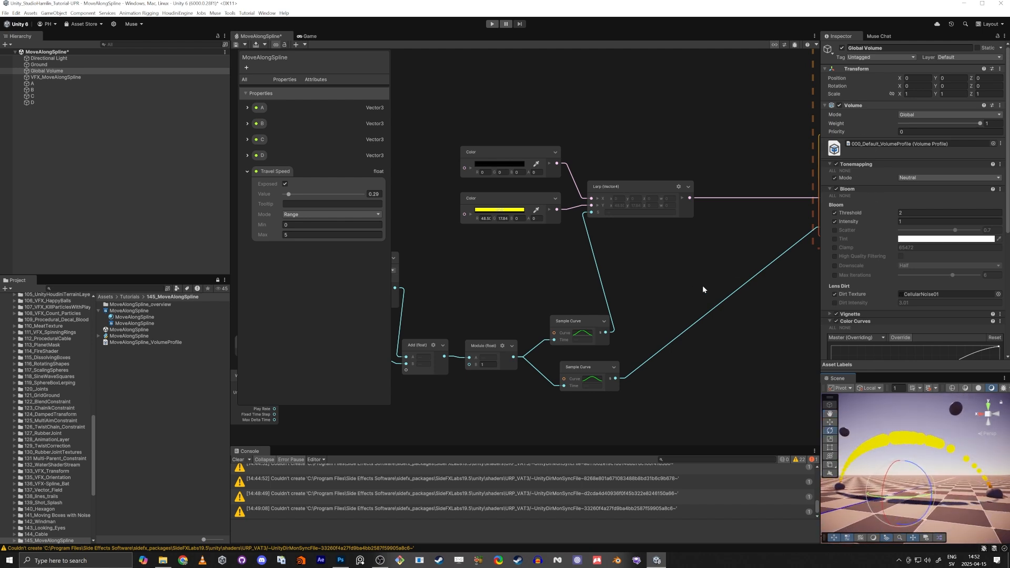
Step: Add a Camera object to the scene, keeping its default name, and bring the scene view closer to the arc
right_click(50, 159)
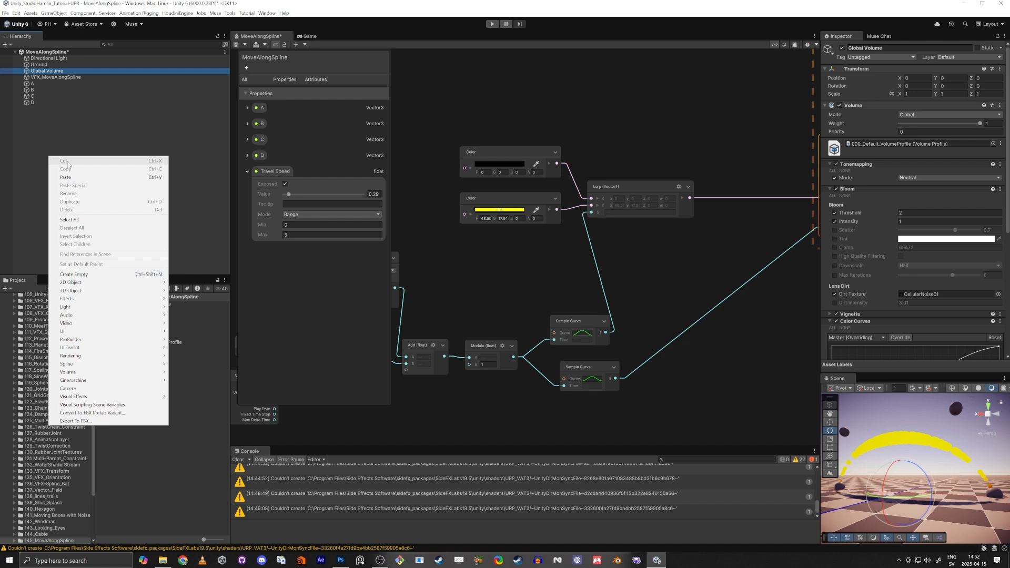
click(68, 388)
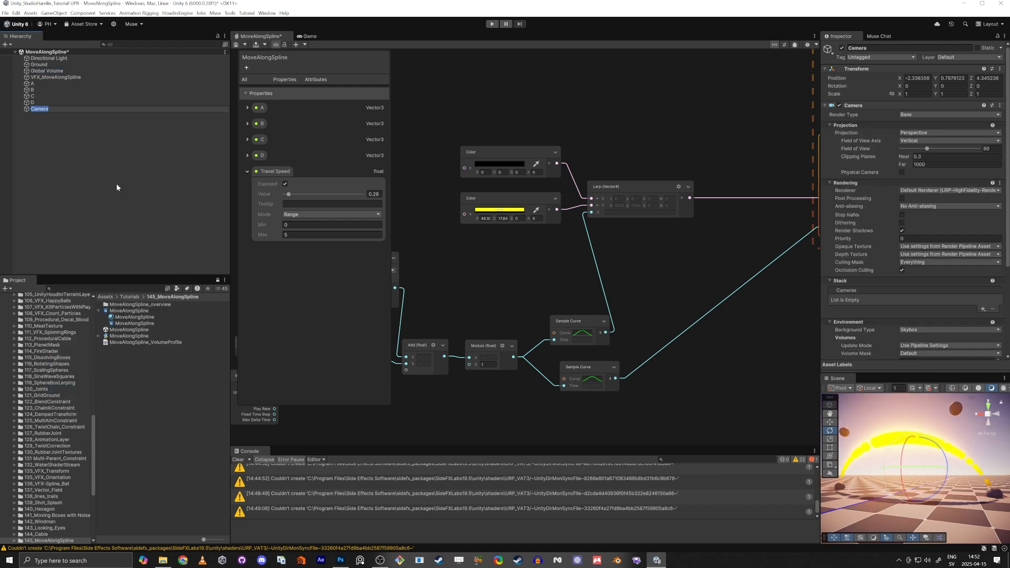
key(Return)
mouse_move(902, 453)
right_down()
mouse_move(893, 446)
mouse_move(915, 433)
mouse_move(894, 453)
right_up()
key(w)
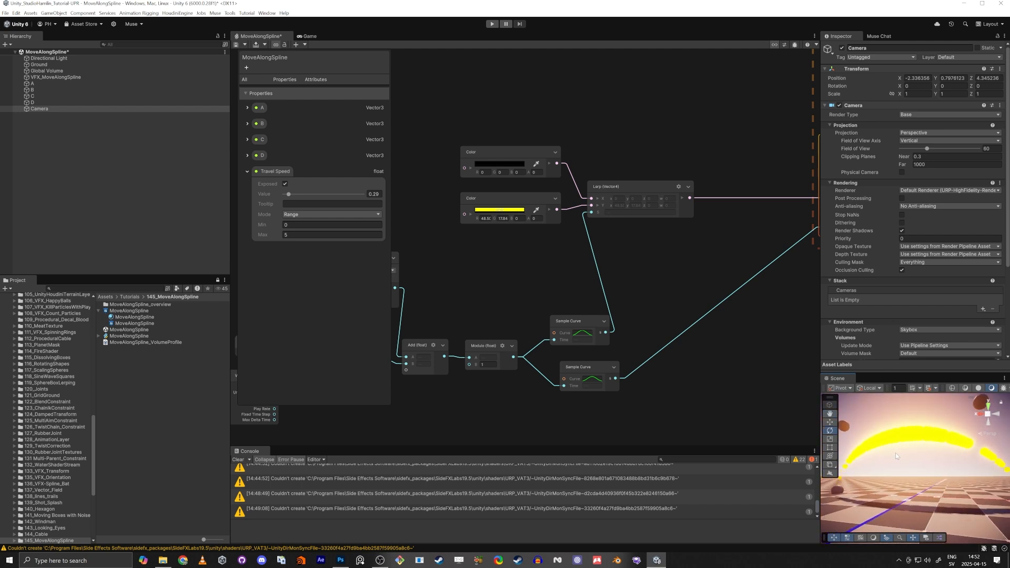
Step: Examine the glowing particle arc and the dark spheres around it in the maximized scene view
key(shift+space)
right_drag(488, 320, 452, 303)
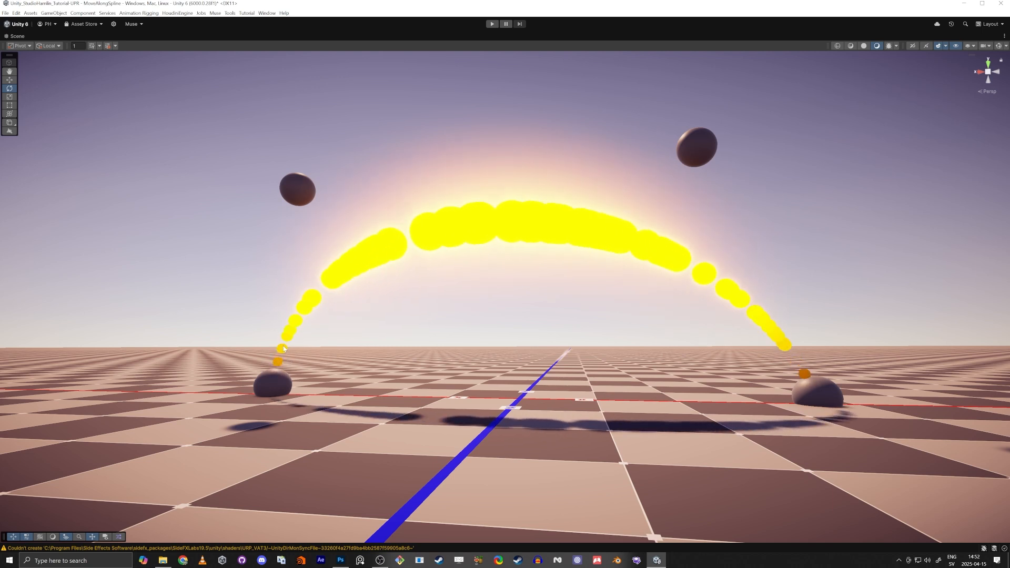
key(shift+space)
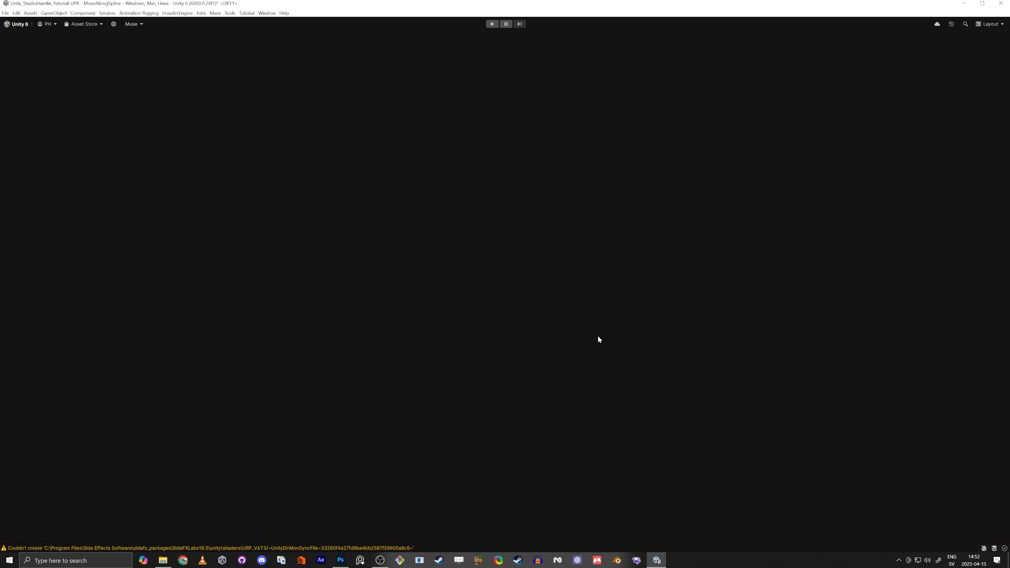
right_drag(863, 443, 881, 468)
Step: Adjust the start and end tangents of the curve in the Sample Curve node that drives the color Lerp
scroll(619, 378, up, 8)
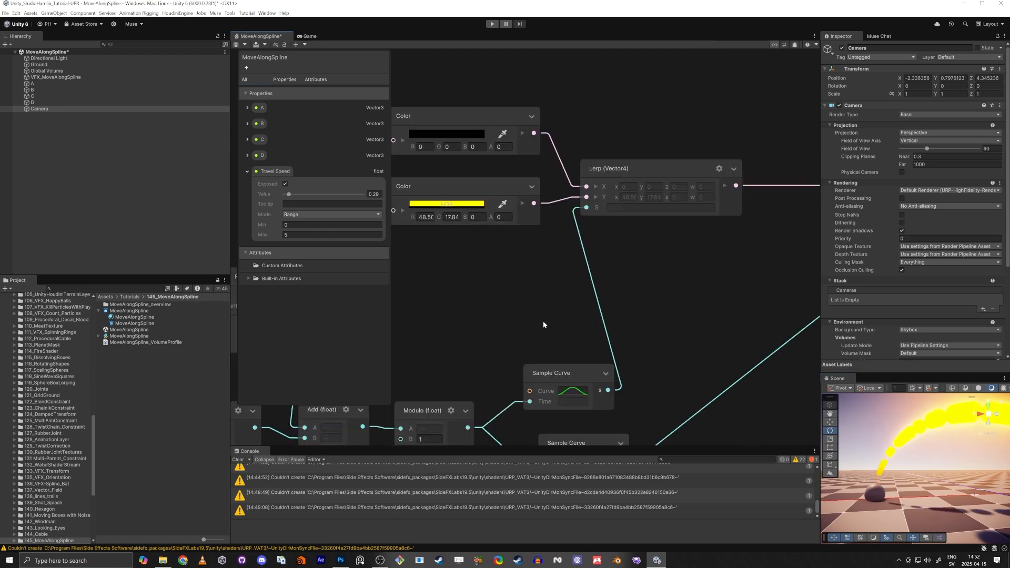
click(546, 287)
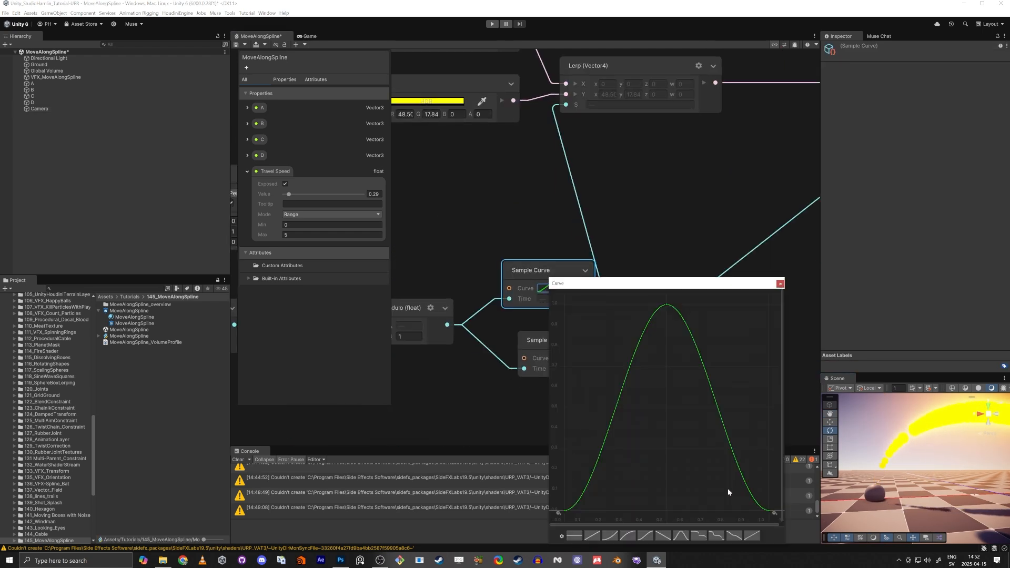
click(564, 510)
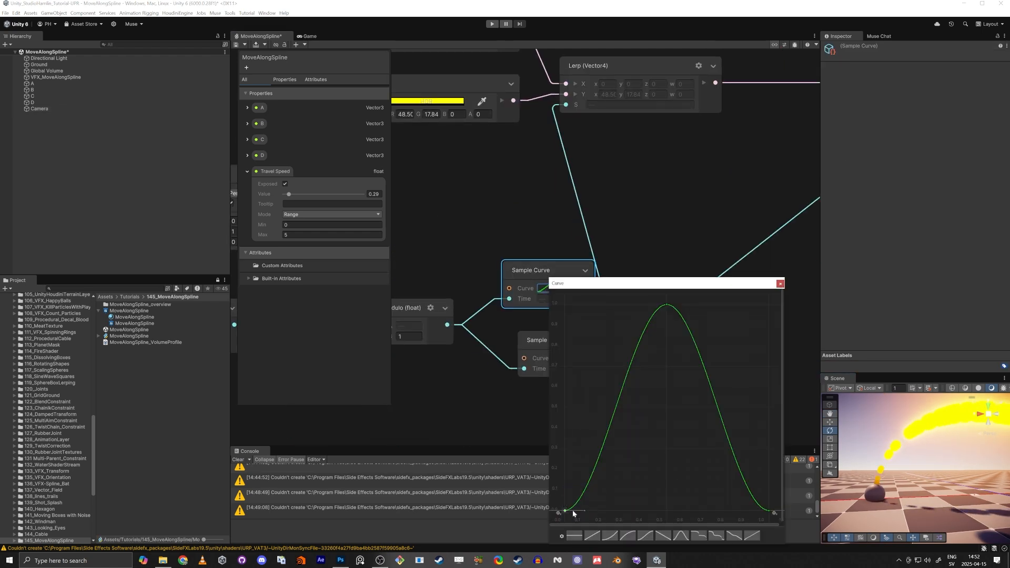
drag(567, 511, 577, 513)
middle_drag(679, 500, 616, 477)
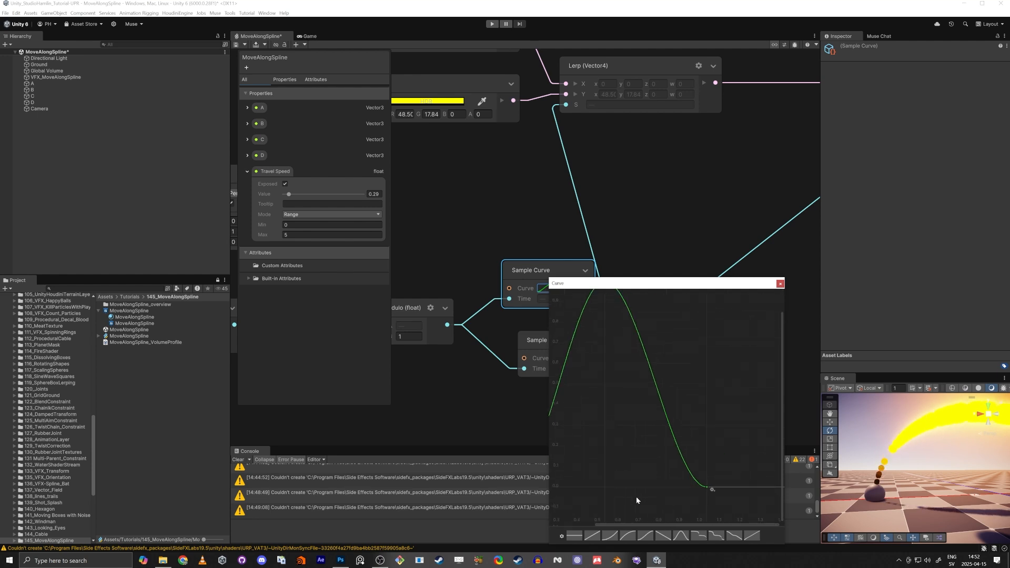
drag(640, 497, 683, 488)
right_drag(853, 462, 871, 466)
key(s)
key(e)
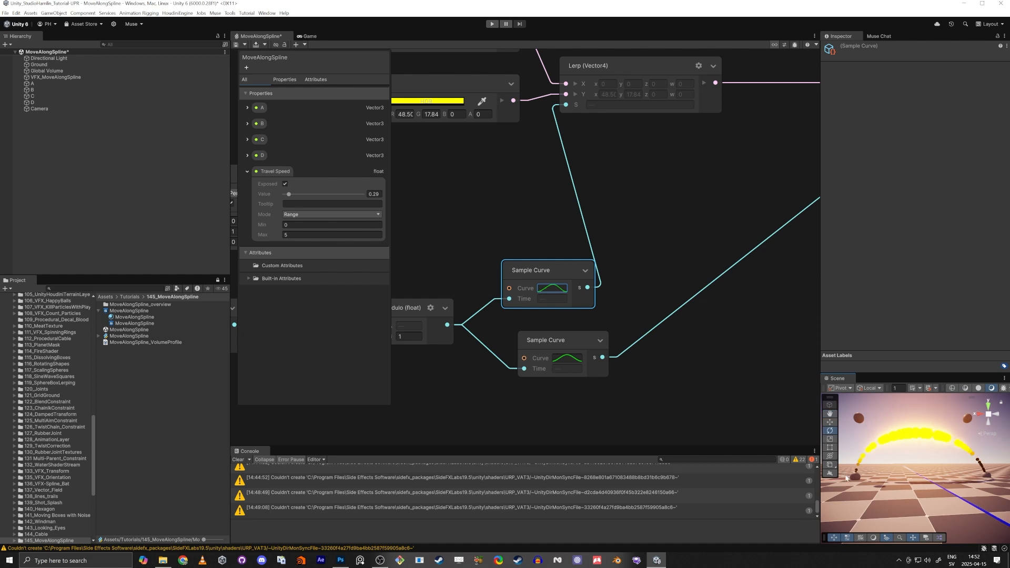
Step: Frame the color and size nodes of the VFX graph and maximize the graph window
scroll(680, 308, down, 6)
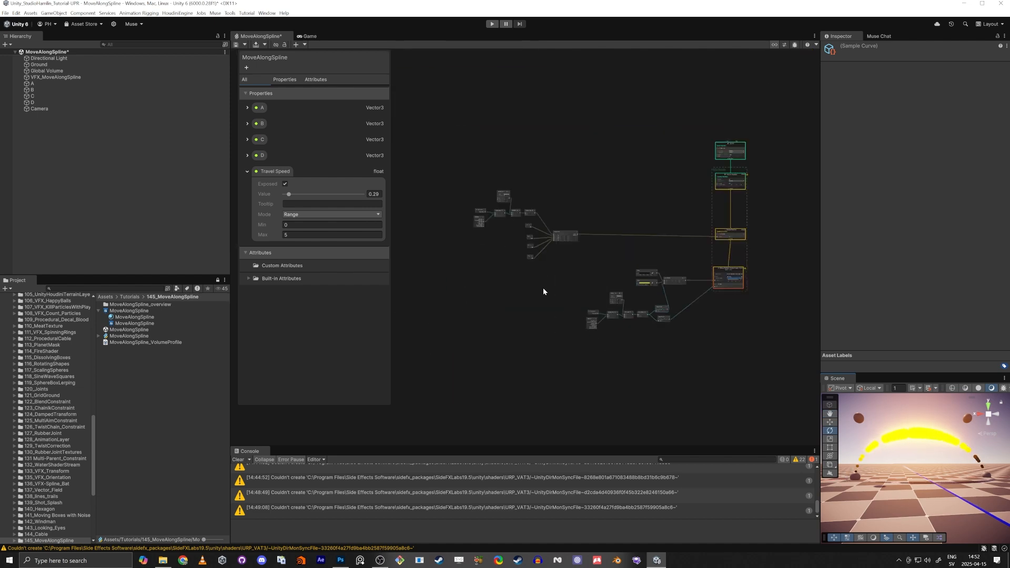
scroll(563, 317, up, 1)
drag(572, 371, 752, 272)
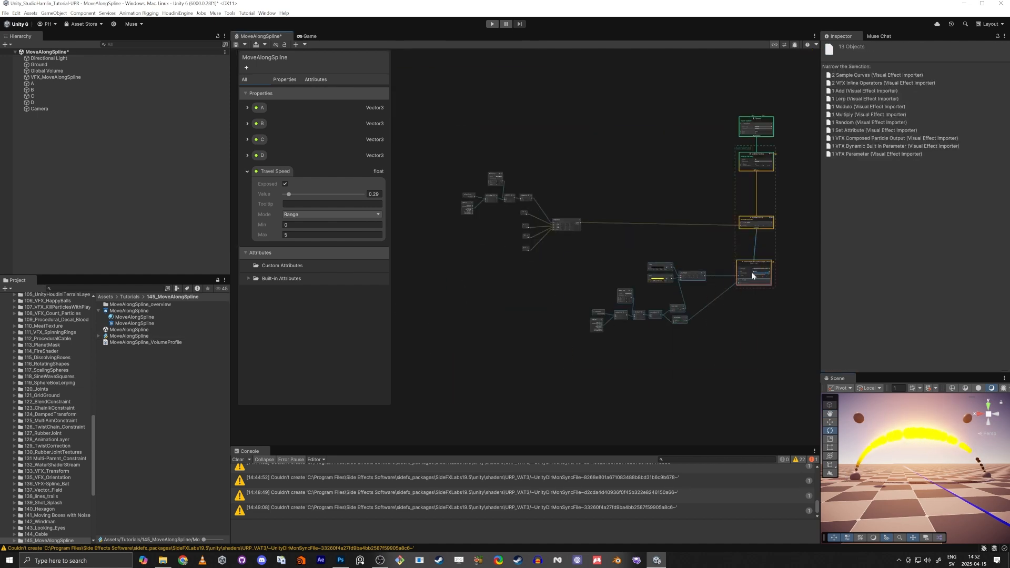
key(f)
scroll(734, 382, up, 1)
middle_drag(604, 357, 675, 350)
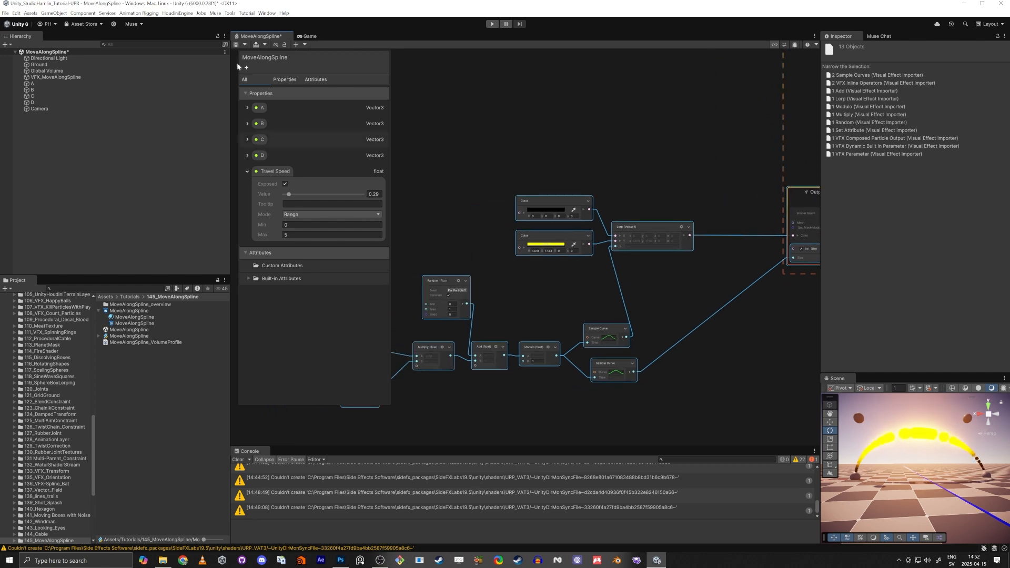
click(557, 139)
right_click(268, 36)
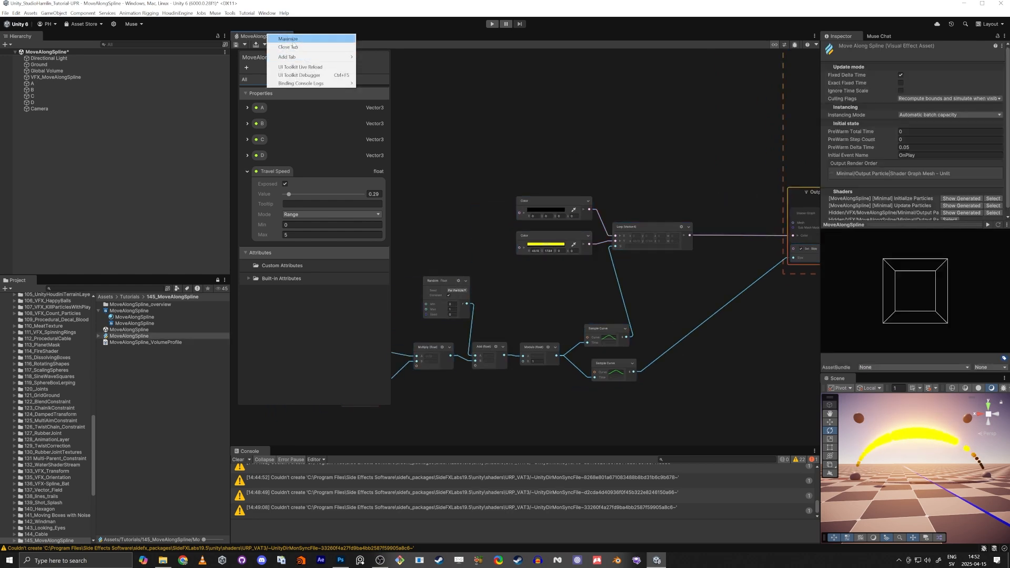
click(287, 39)
scroll(441, 331, up, 1)
middle_drag(524, 318, 748, 358)
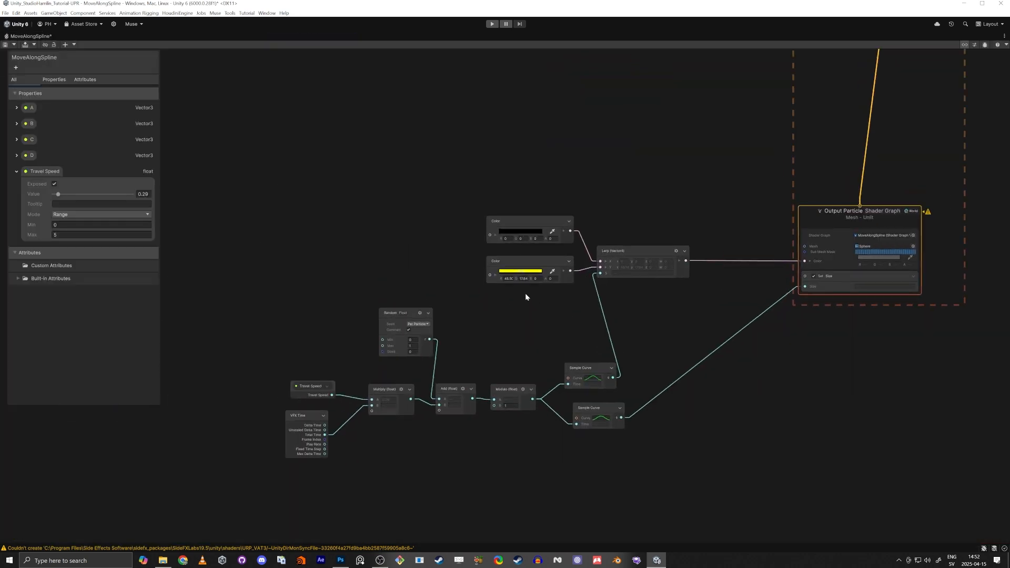
Step: Rearrange the graph by placing the color's Sample Curve beside the Lerp and shifting the size curve and the Travel Speed node chain
drag(489, 162, 656, 279)
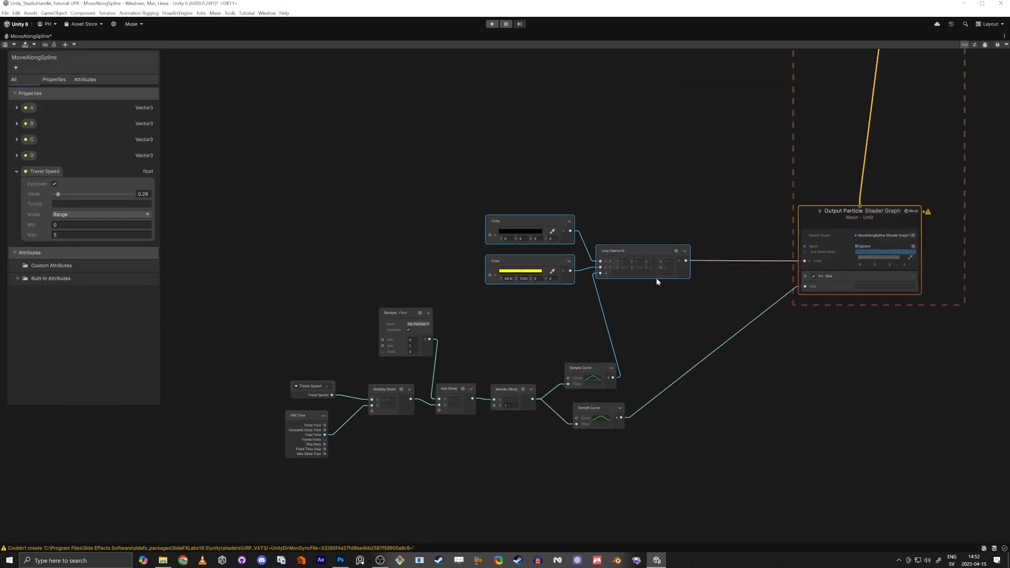
click(585, 403)
drag(583, 368, 558, 303)
drag(504, 173, 650, 299)
drag(600, 418, 607, 404)
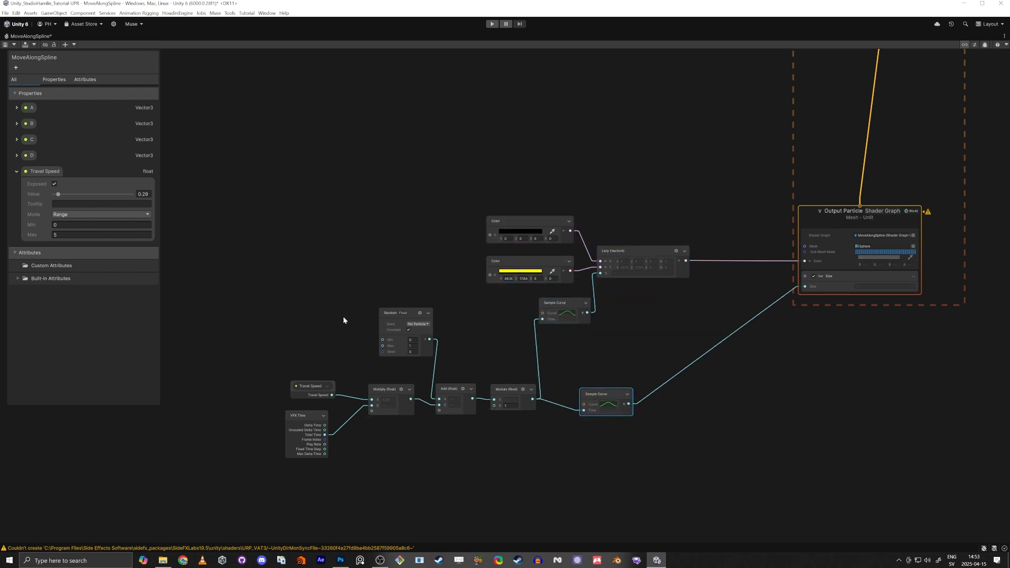
drag(271, 312, 511, 438)
drag(516, 388, 495, 378)
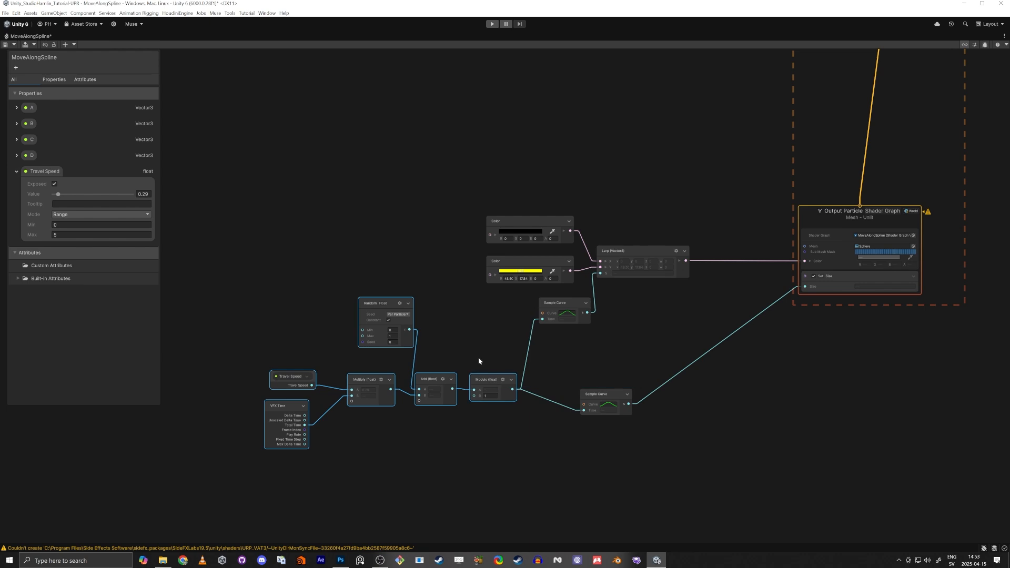
Step: Review the Travel Speed, time and random node chains and the Sample Bezier link to Update Particle
scroll(556, 267, down, 1)
middle_drag(468, 339, 683, 242)
scroll(556, 264, up, 7)
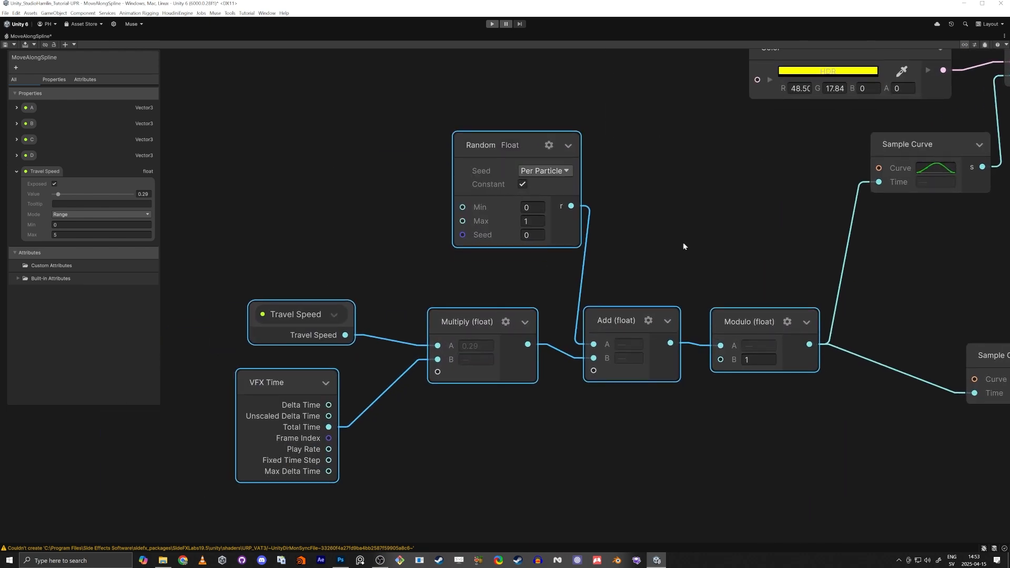
click(631, 476)
scroll(629, 448, down, 13)
middle_drag(542, 273, 626, 416)
scroll(547, 326, up, 7)
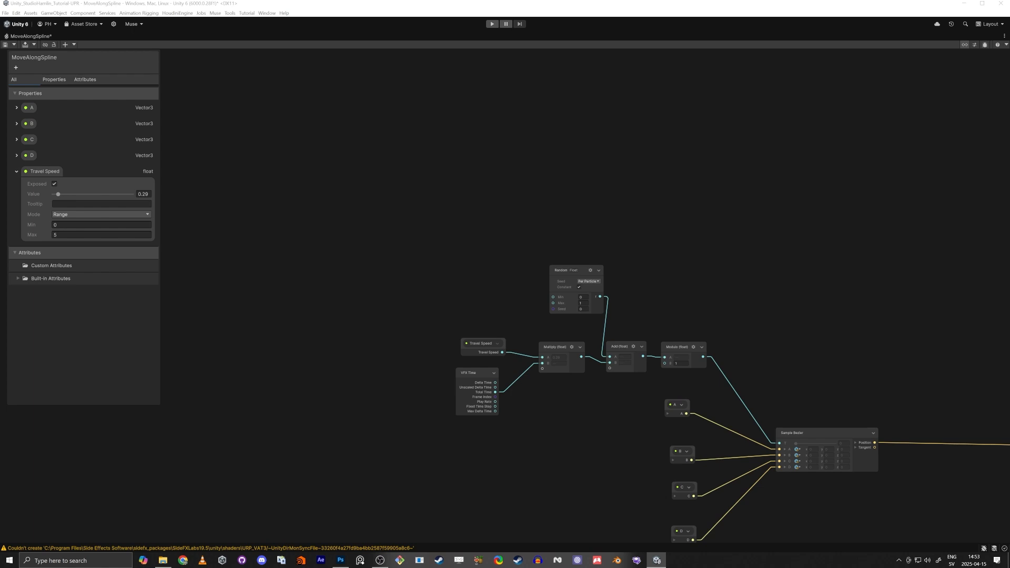
scroll(740, 263, down, 4)
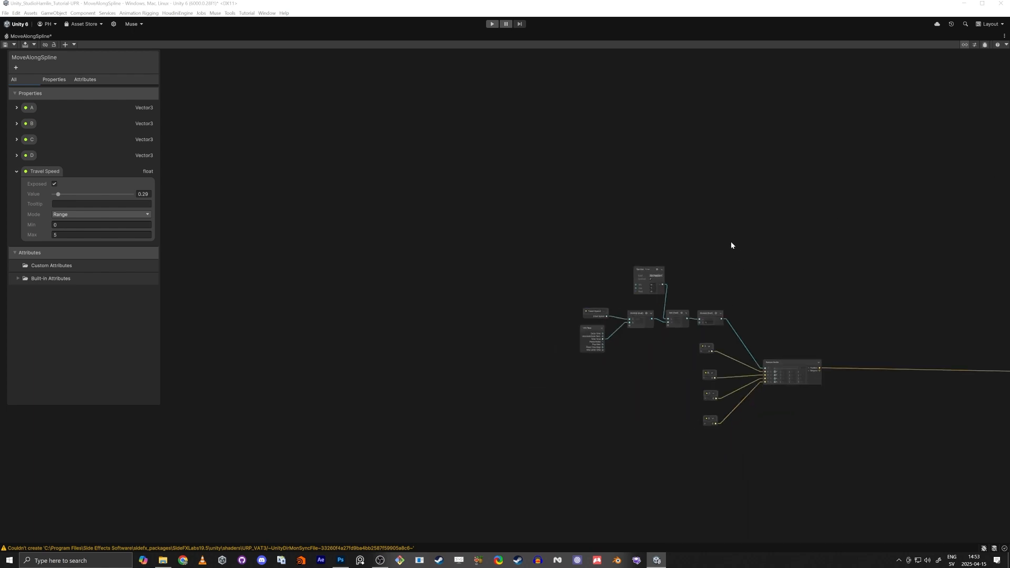
middle_drag(726, 154, 648, 286)
scroll(663, 233, down, 4)
middle_drag(718, 366, 569, 281)
scroll(628, 303, up, 6)
middle_drag(629, 303, 506, 249)
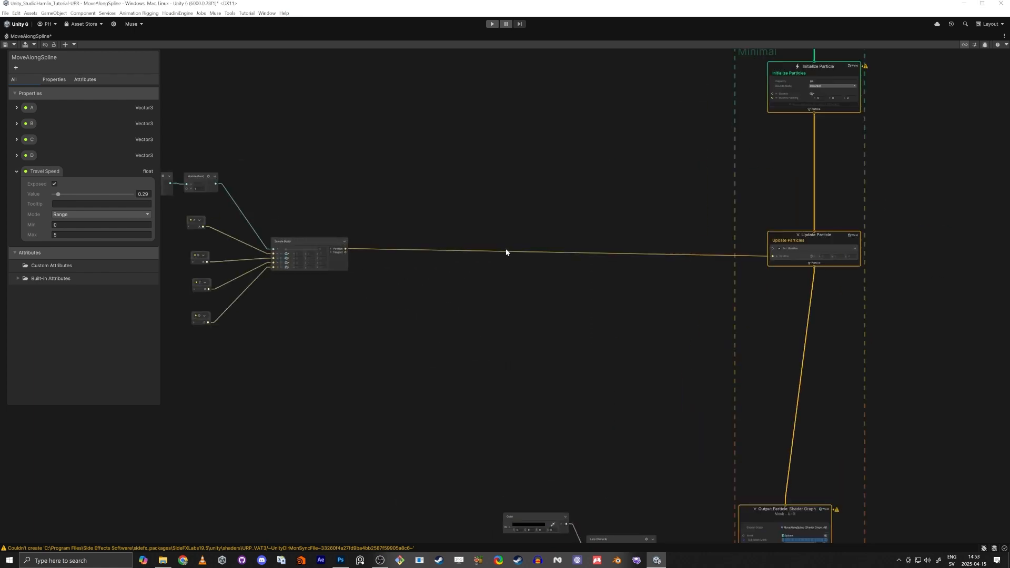
Step: Place an Add node before Update Particle, feed it the Sample Bezier position, and detach the direct link to Set Position
scroll(508, 247, up, 1)
key(space)
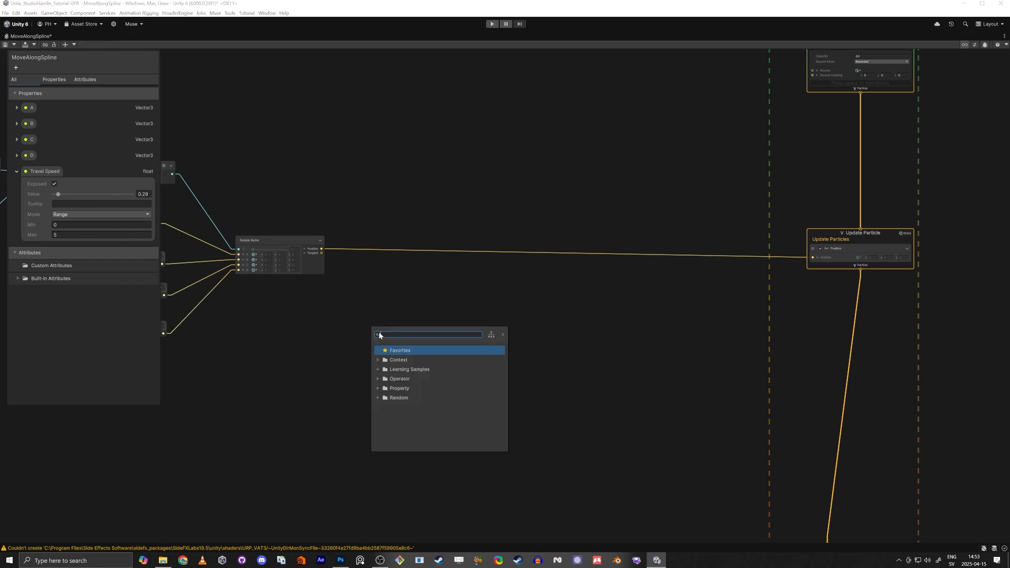
text(add)
key(Return)
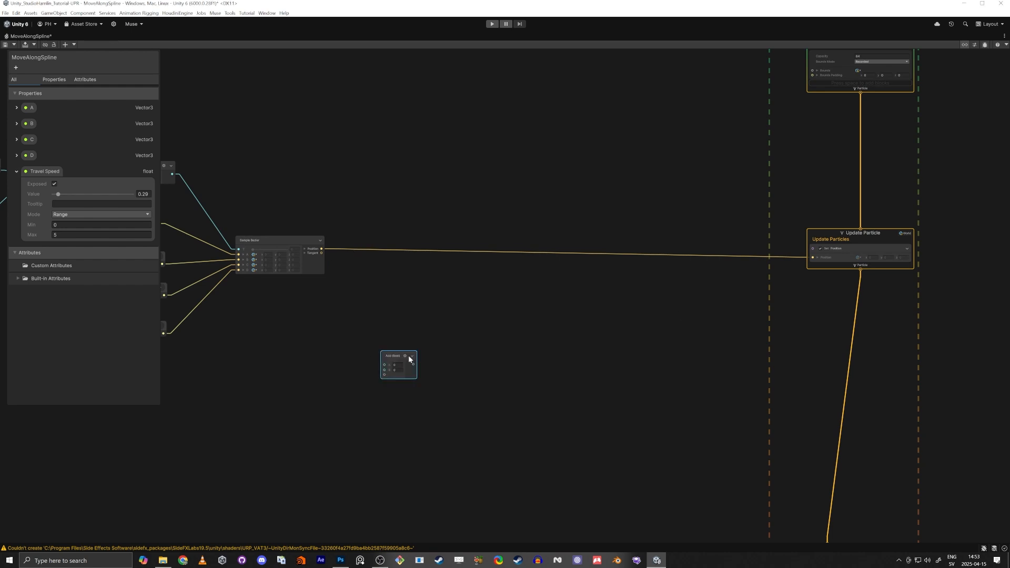
drag(410, 361, 685, 269)
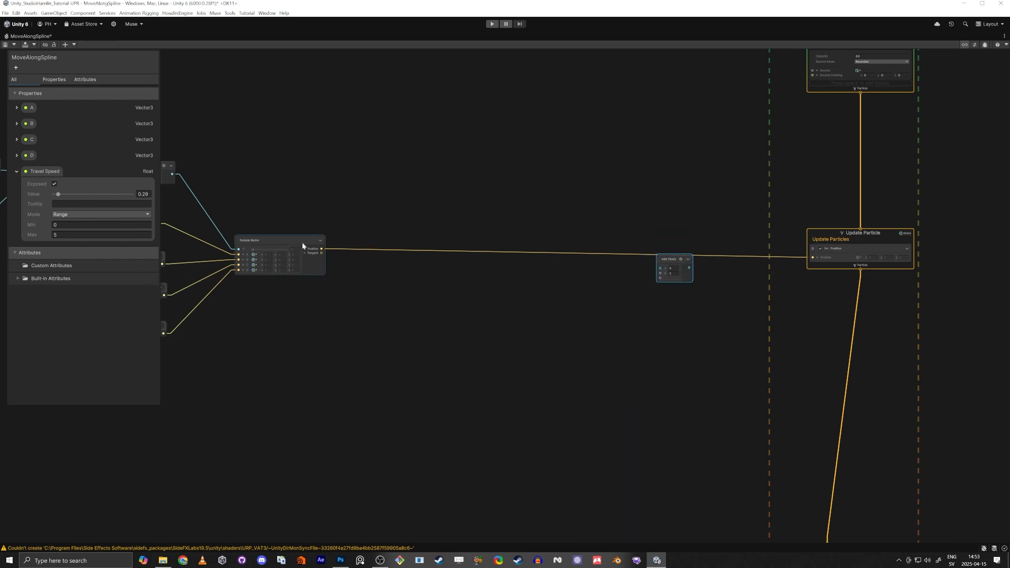
drag(321, 248, 661, 269)
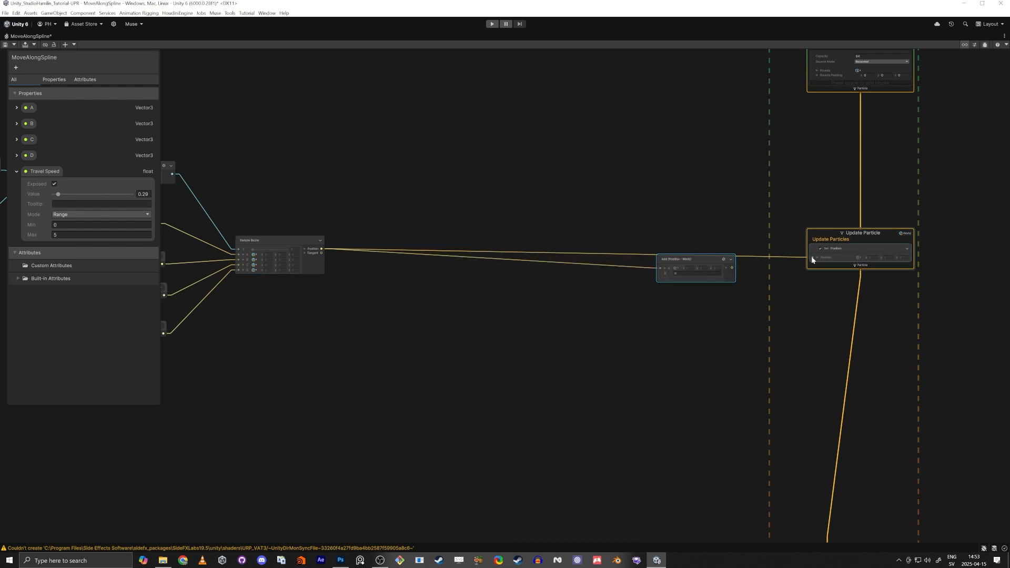
drag(812, 257, 686, 251)
Step: Copy the connected VFX Time and Multiply nodes and place the copies in the empty area below Sample Bezier
middle_drag(282, 392, 725, 403)
scroll(479, 248, up, 8)
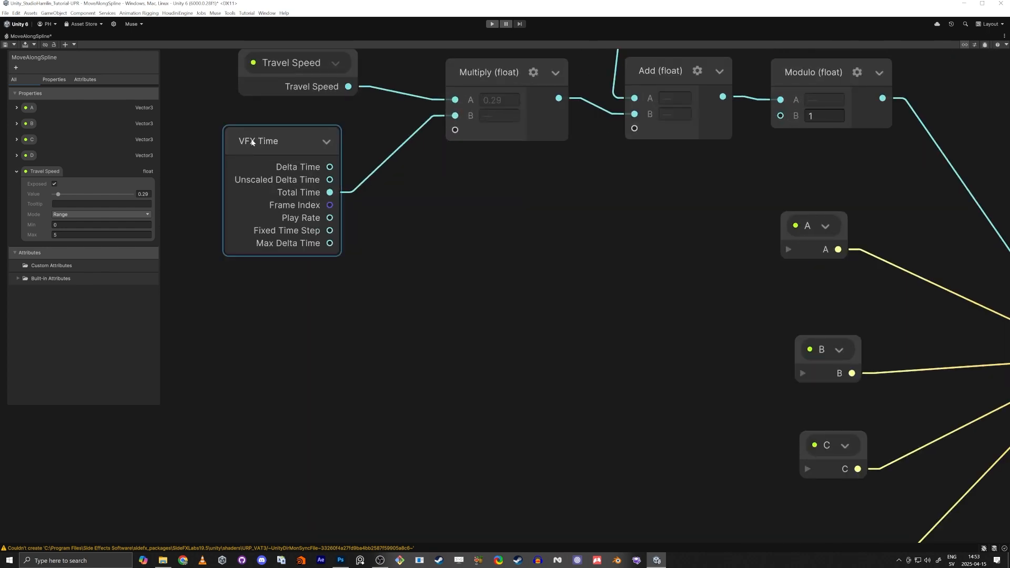
scroll(251, 142, down, 2)
drag(429, 119, 428, 122)
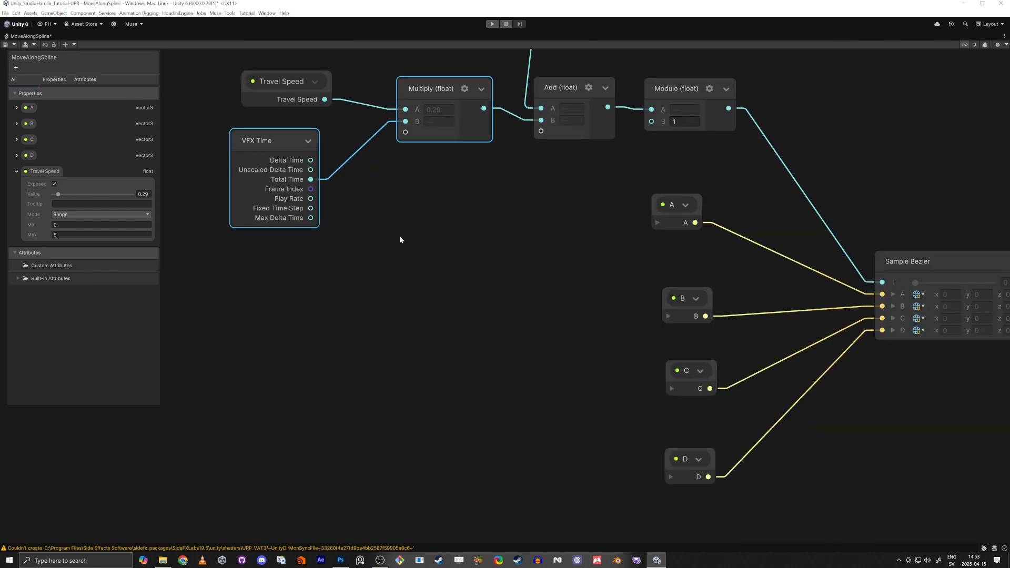
scroll(399, 235, down, 5)
key(ctrl+v)
drag(580, 313, 749, 442)
drag(705, 339, 652, 329)
click(302, 300)
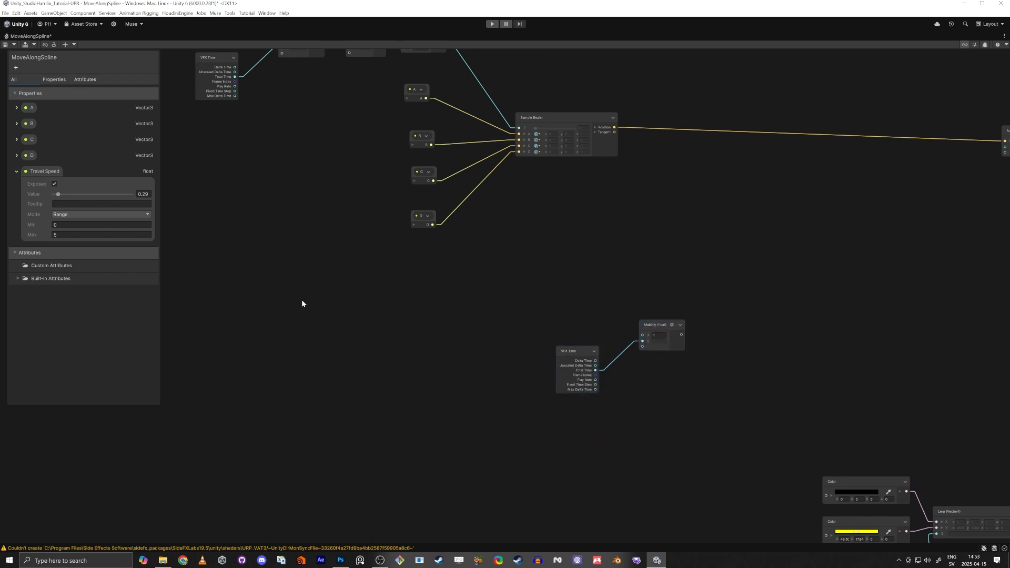
Step: Duplicate the Travel Speed property three times and reorder property A beneath the duplicates
click(12, 170)
click(17, 172)
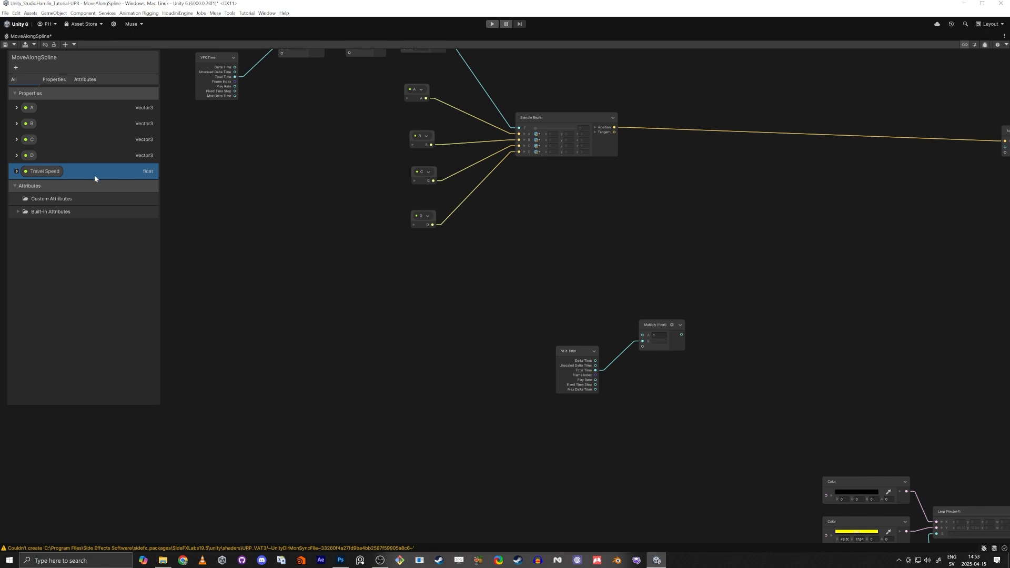
key(ctrl+d)
key(ctrl+d)
key(ctrl+d)
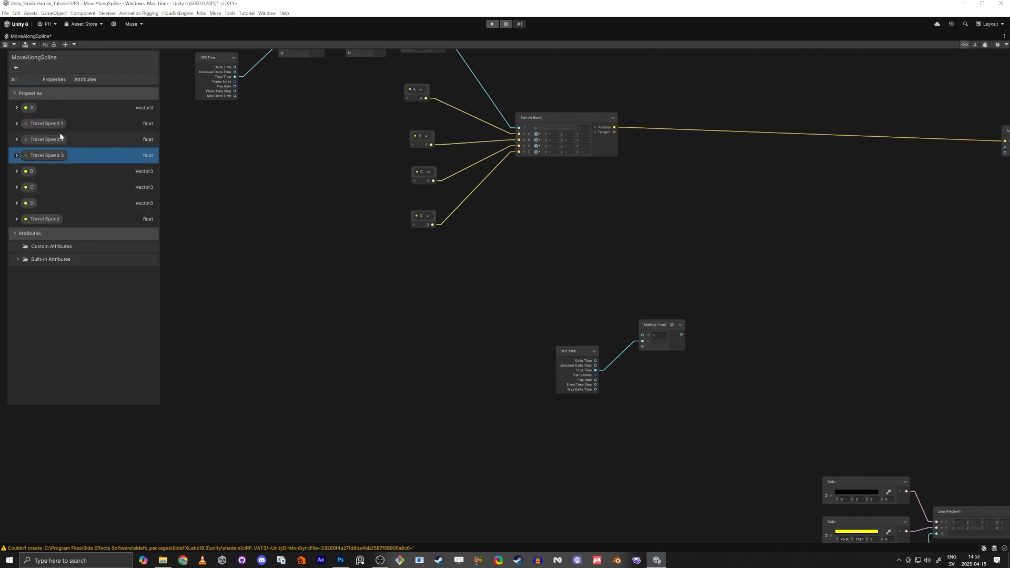
drag(29, 107, 31, 166)
Step: Rename the three duplicated properties Noise_Amp, Noise_Scale and Noise_Speed
click(33, 107)
double_click(32, 107)
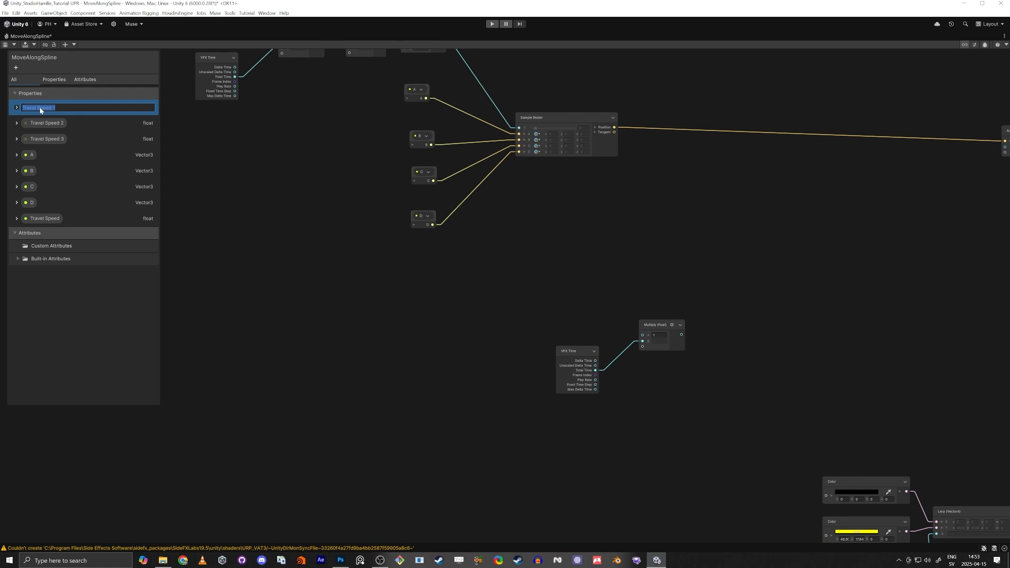
key(Return)
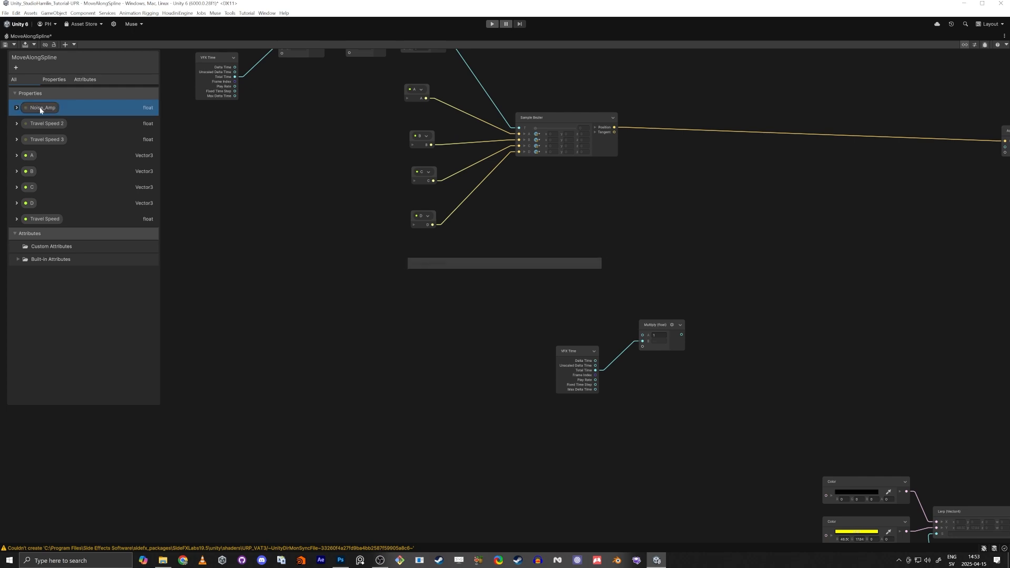
click(44, 123)
double_click(43, 123)
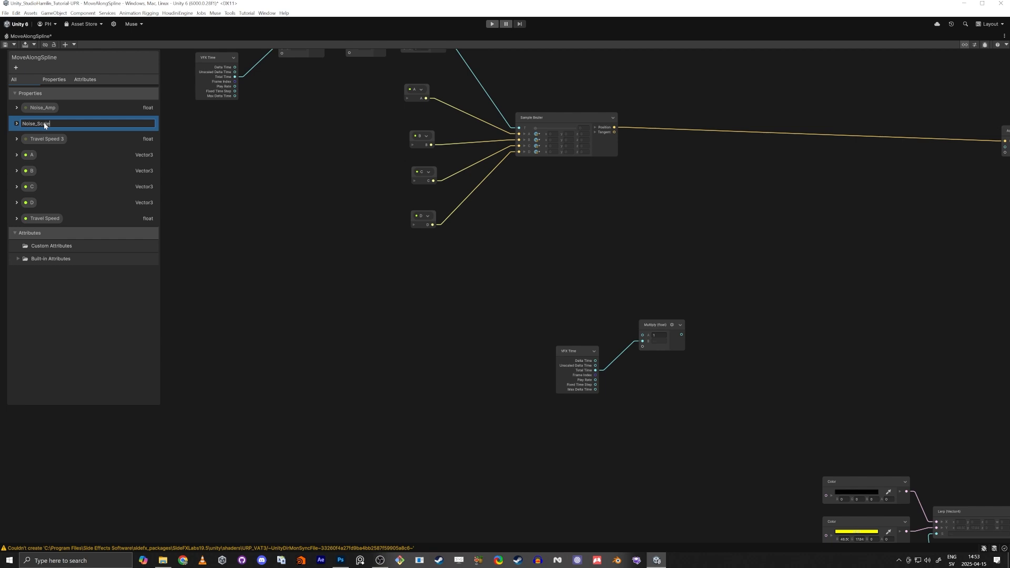
key(Return)
double_click(52, 140)
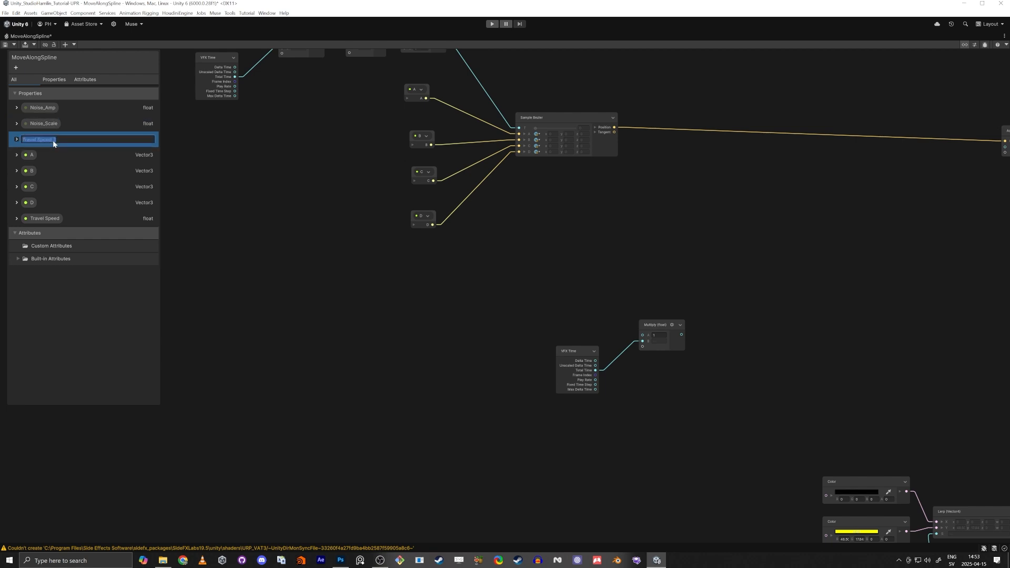
text(Noise_Speed)
key(Return)
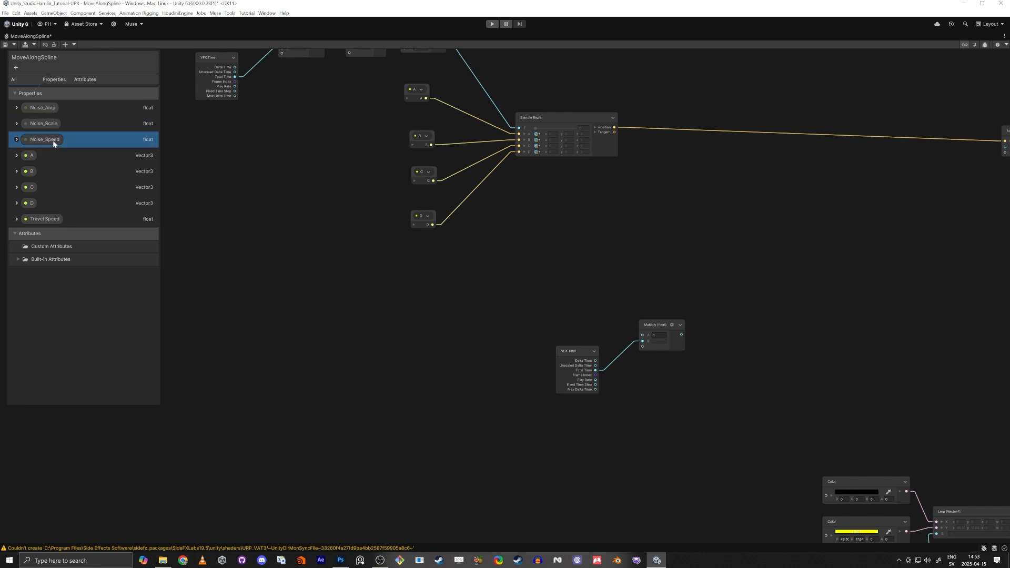
Step: Copy the Travel Speed, VFX Time, Random, Multiply, Add and Modulo chain and paste it below the position Add node
scroll(529, 357, up, 5)
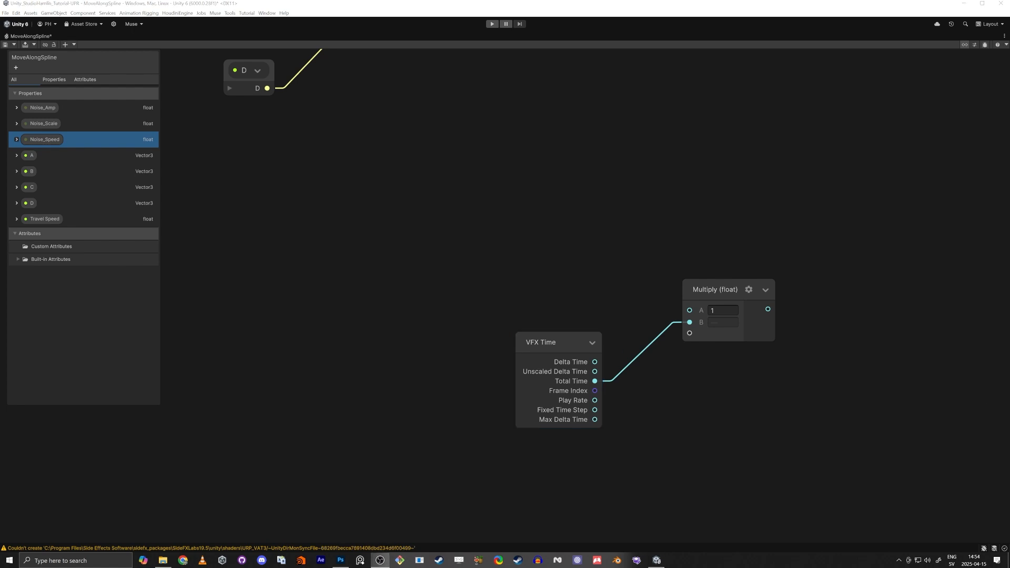
scroll(563, 209, down, 4)
drag(521, 244, 542, 264)
middle_drag(662, 187, 650, 374)
scroll(587, 265, down, 2)
drag(208, 95, 490, 209)
key(ctrl+v)
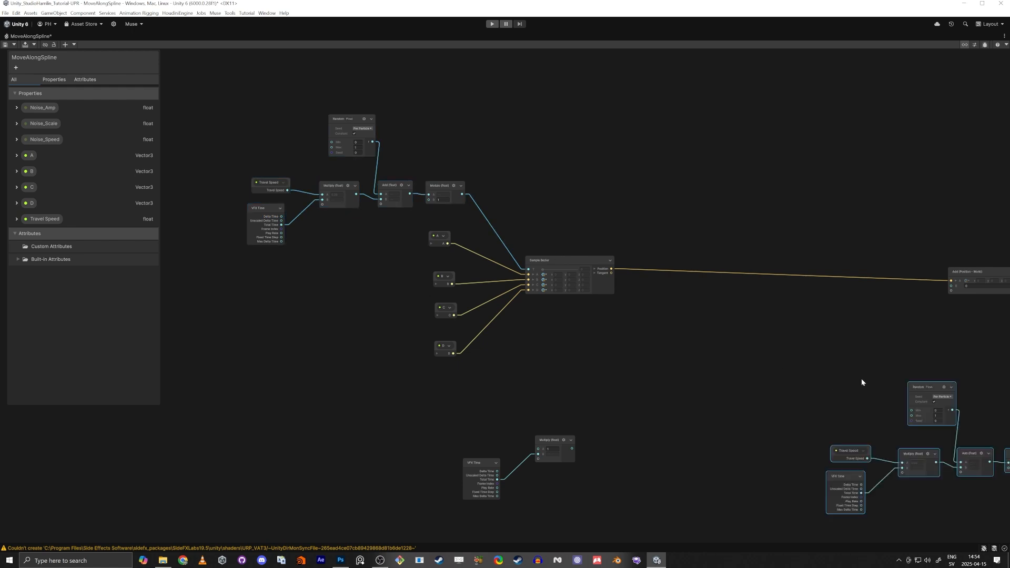
Step: Move the pasted Travel Speed chain closer beneath the Add (Position - World) node
middle_drag(915, 375, 755, 373)
drag(754, 383, 681, 370)
scroll(781, 387, up, 4)
click(781, 387)
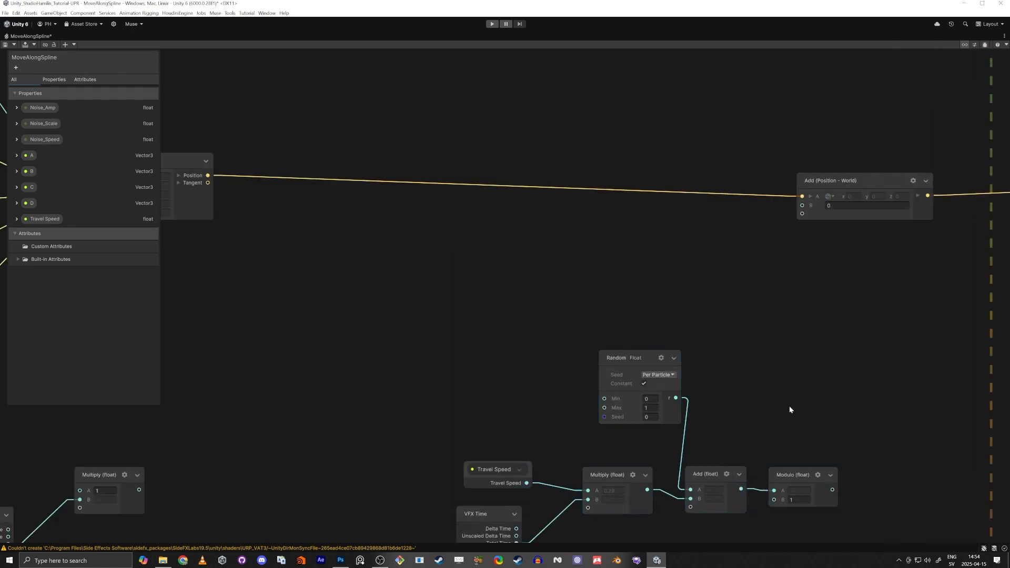
middle_drag(744, 443, 725, 365)
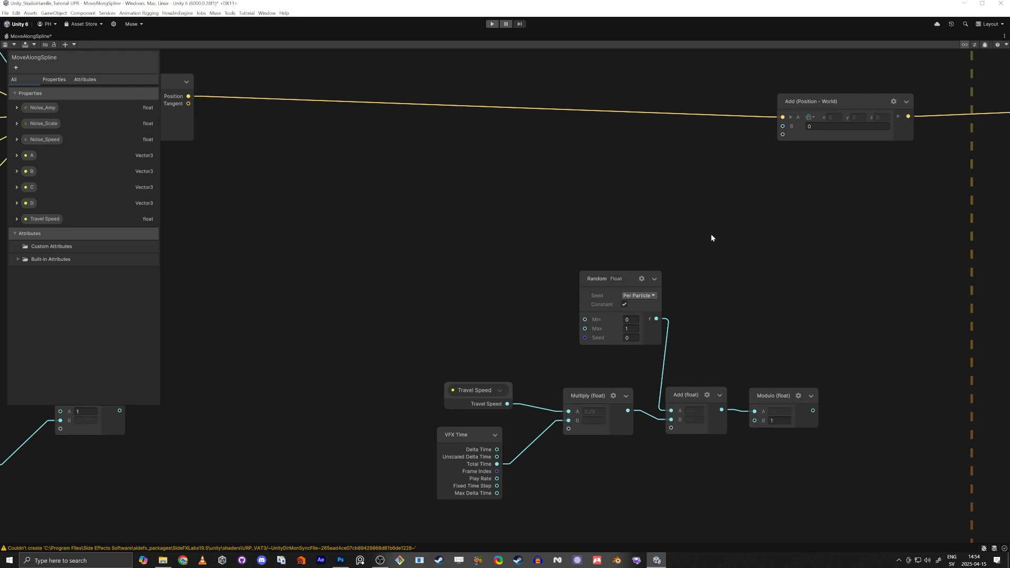
Step: Add a Multiply node above the pasted Modulo, wiring Modulo into its B input and its output into B of the position Add
key(space)
text(mlt)
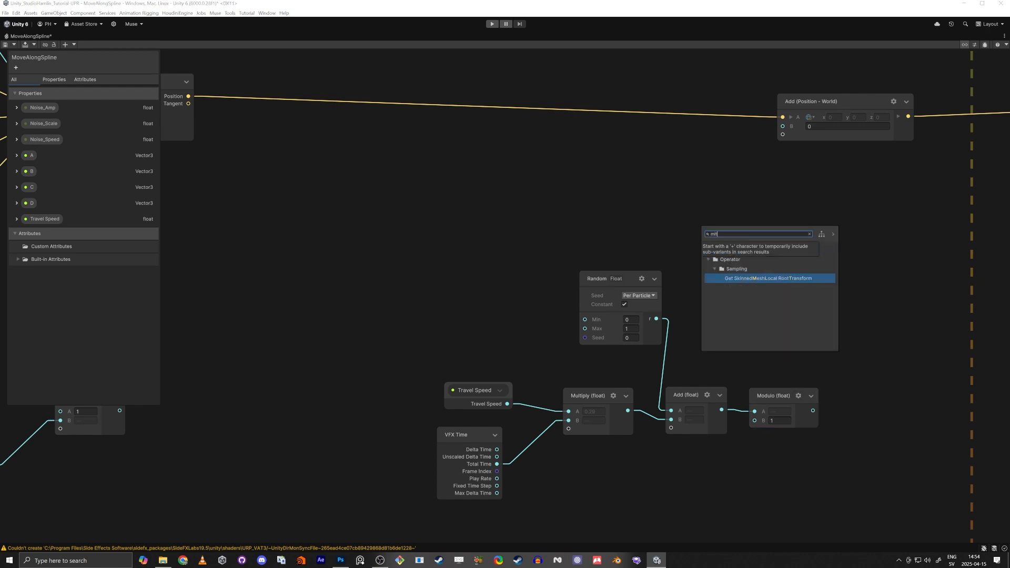
text(t)
key(Return)
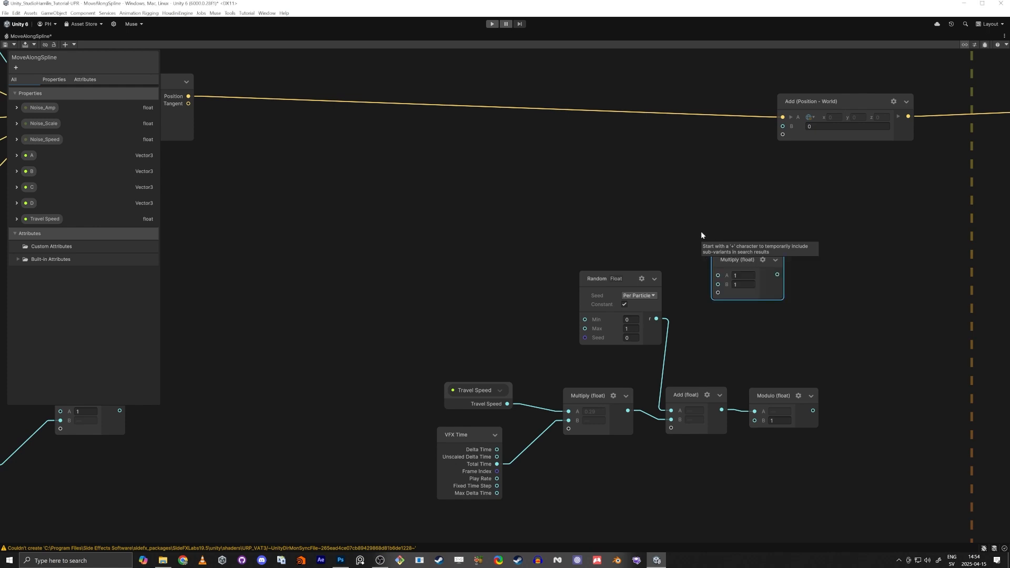
click(855, 376)
drag(814, 415, 718, 284)
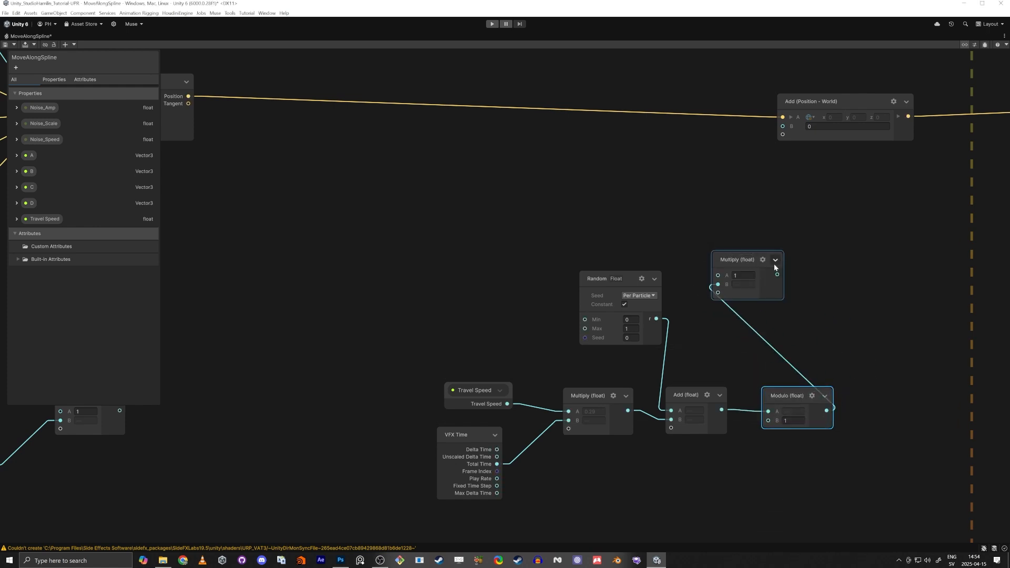
drag(777, 274, 782, 128)
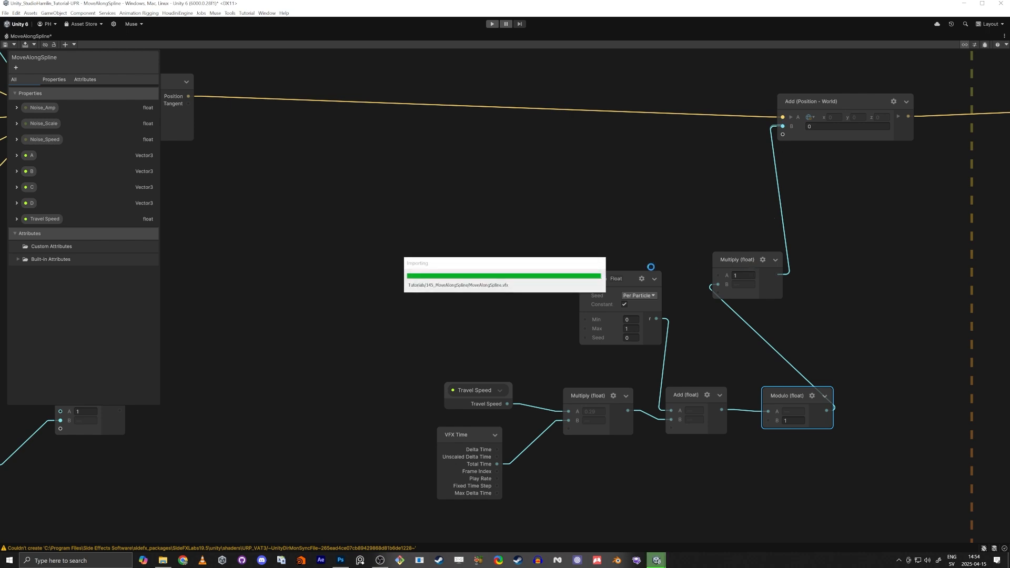
Step: Add a Value Noise node in the empty area between Sample Bezier and the position Add node
scroll(606, 241, down, 4)
middle_drag(609, 214, 572, 222)
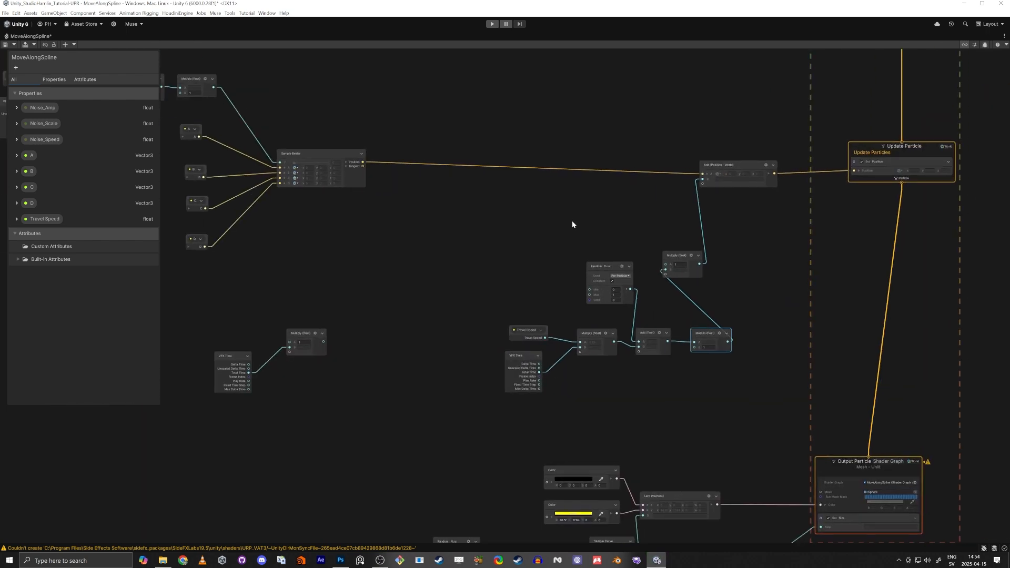
click(450, 229)
key(space)
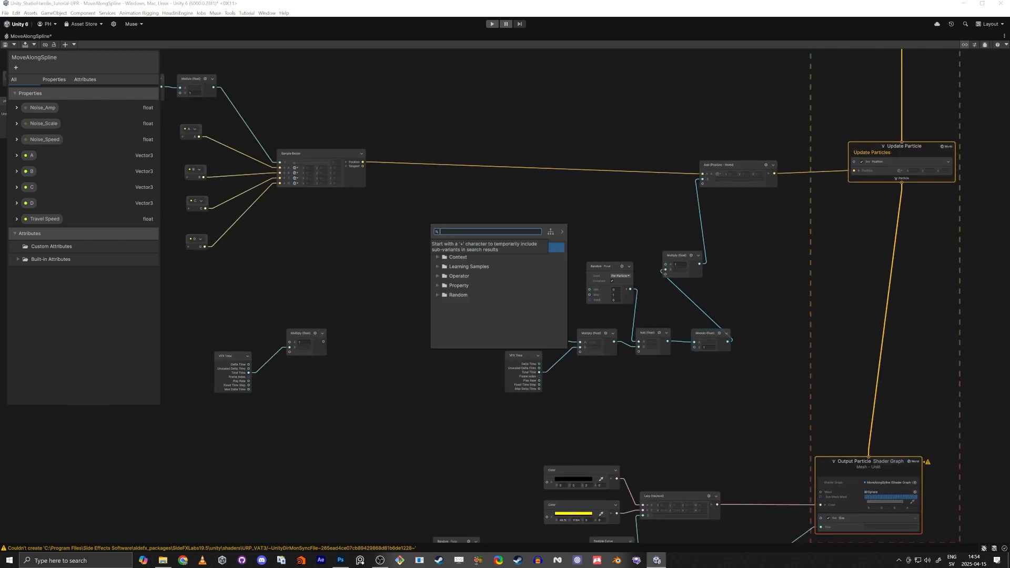
text(noise)
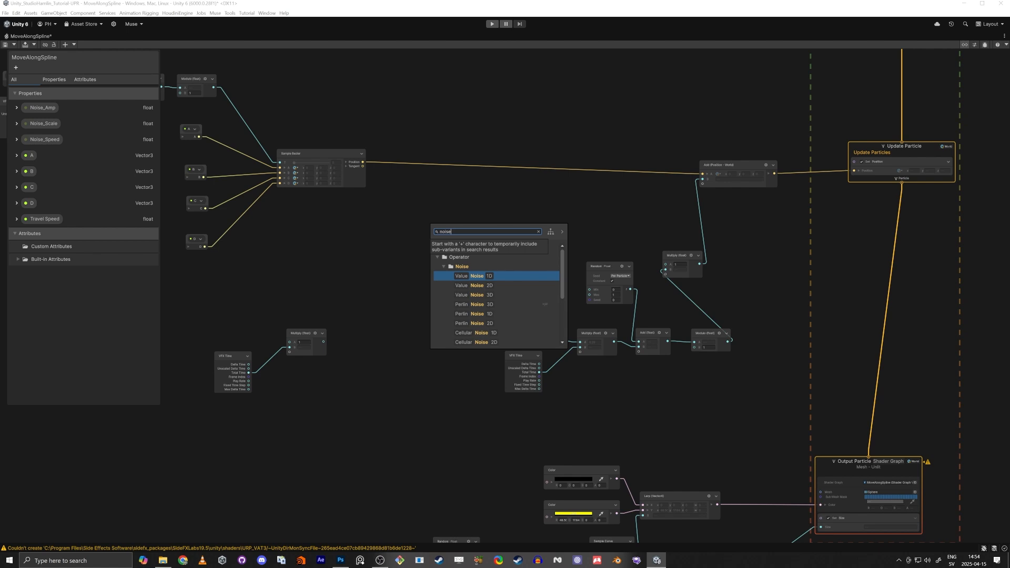
key(Return)
Step: Connect the Sample Bezier Position to the noise node's Coordinate and the noise Derivatives to B of the position Add
scroll(451, 228, up, 4)
drag(478, 268, 469, 197)
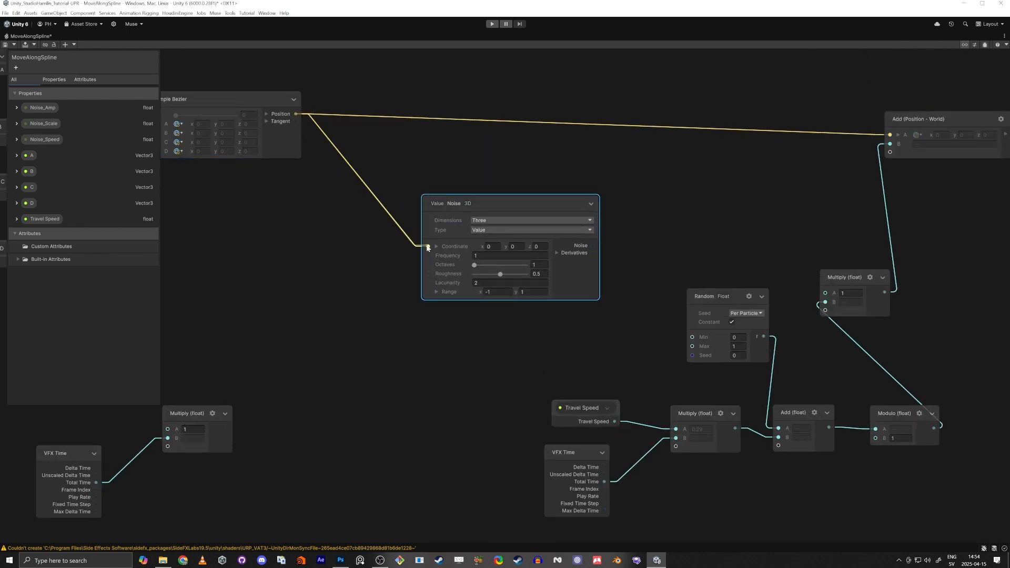
middle_drag(587, 253, 518, 261)
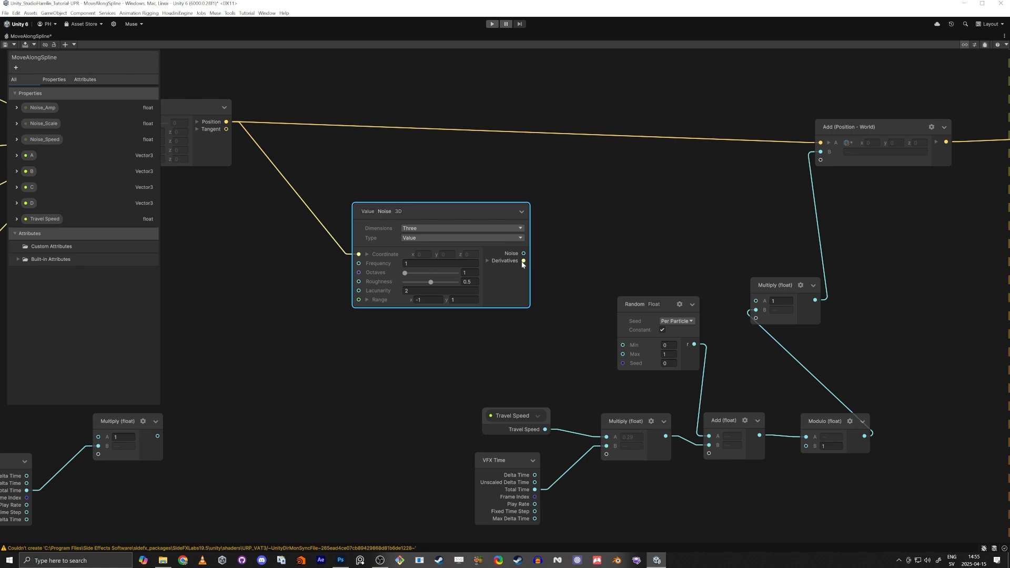
drag(799, 163, 820, 152)
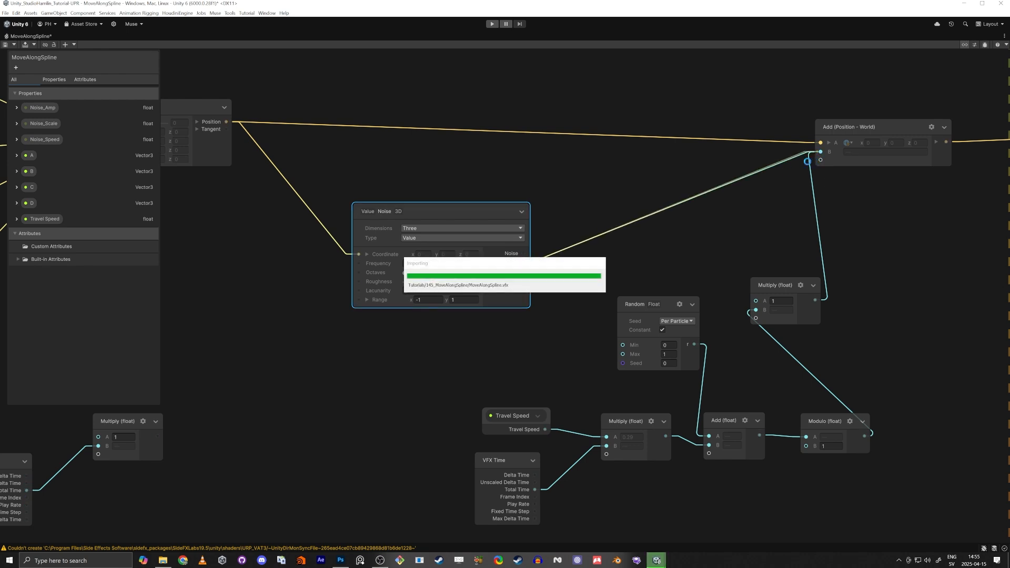
Step: Restore the full editor layout and view the noise-displaced particles in the Scene view
right_click(12, 37)
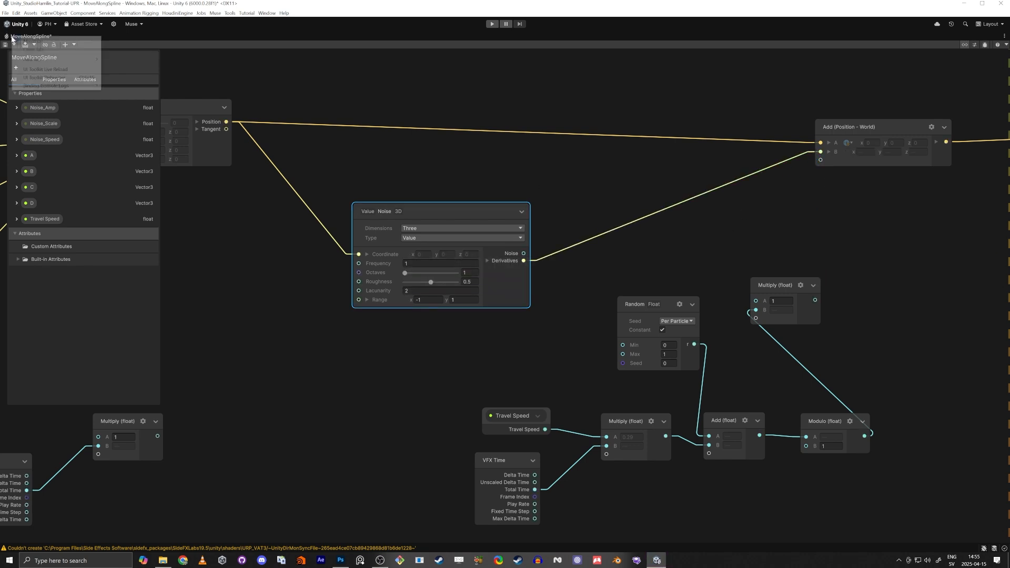
click(32, 42)
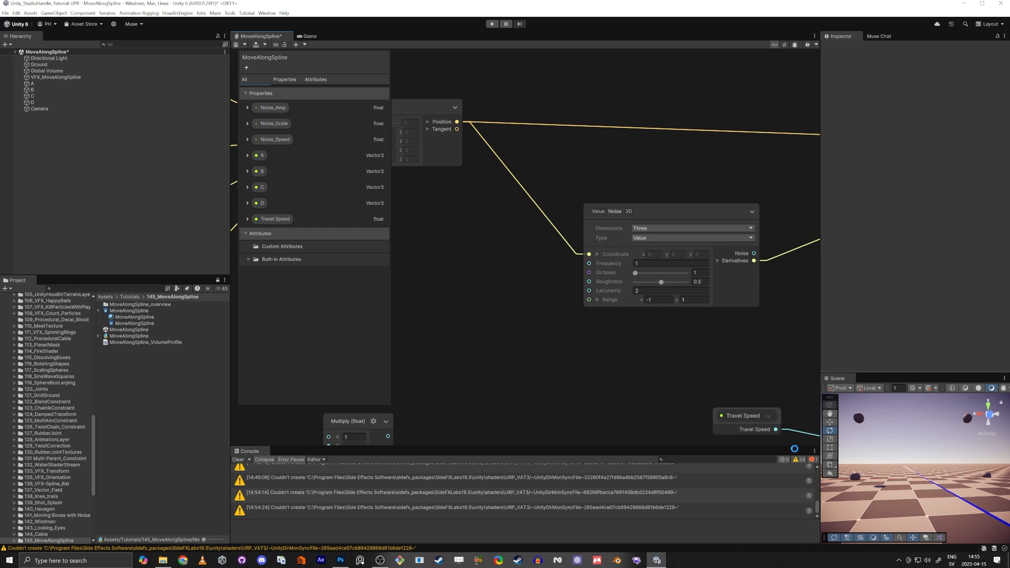
key(d)
right_drag(900, 437, 904, 456)
Step: Route the noise Derivatives through input A of the Multiply node and its output into B of the position Add
middle_drag(729, 366, 564, 311)
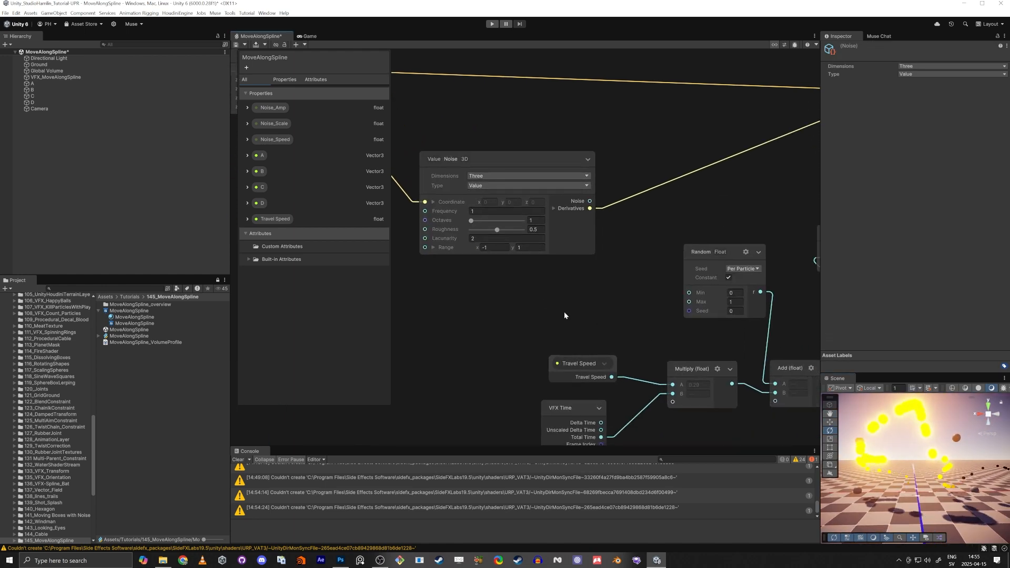
scroll(560, 316, down, 6)
middle_drag(618, 327, 585, 326)
scroll(585, 326, up, 2)
scroll(585, 327, up, 1)
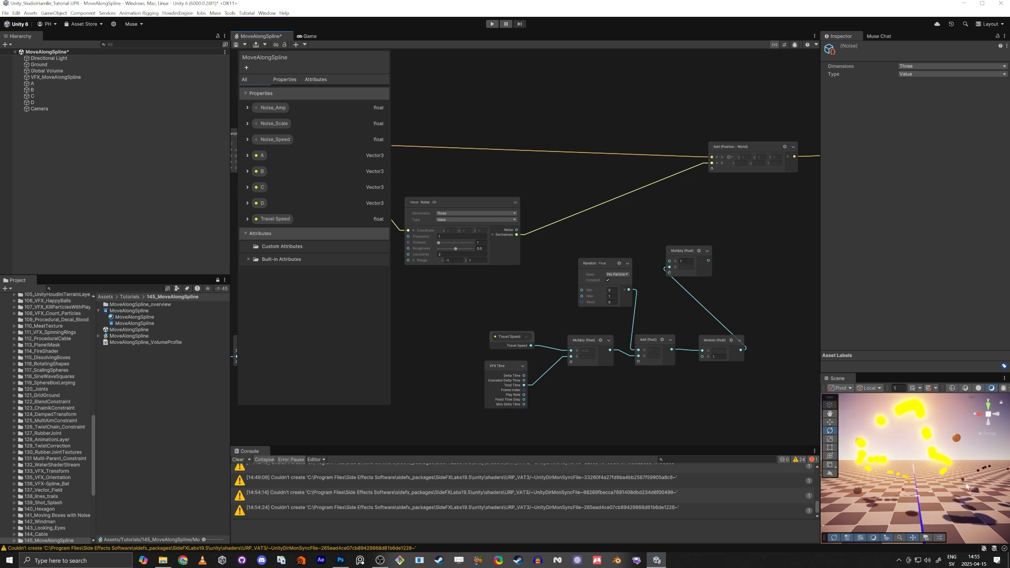
drag(687, 251, 695, 236)
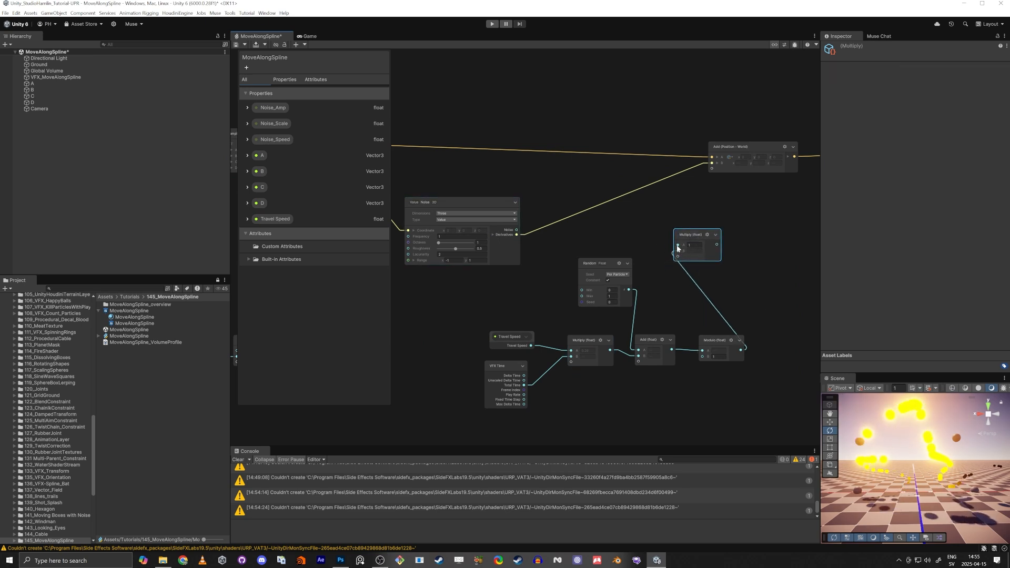
drag(519, 244, 517, 234)
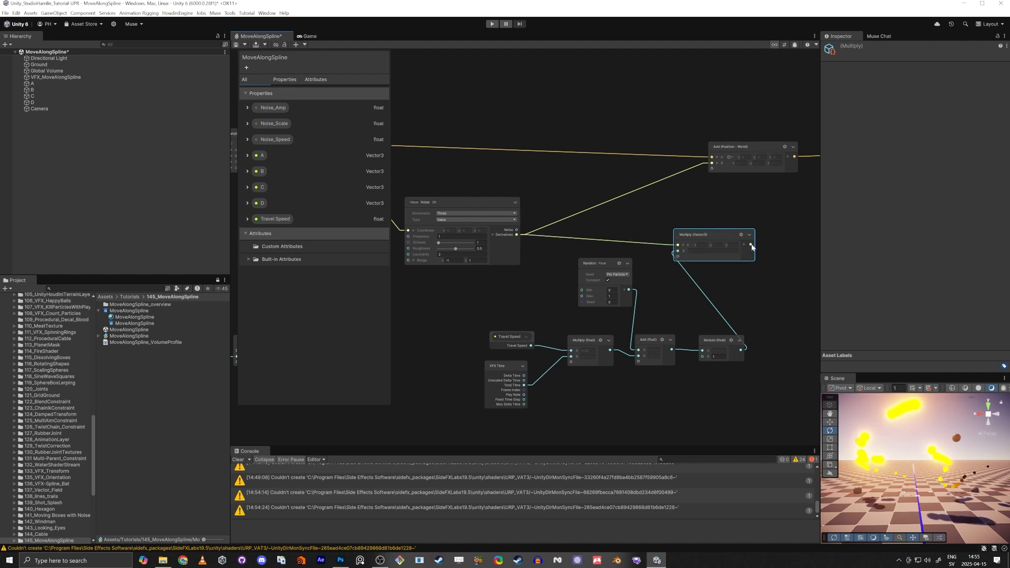
drag(755, 242, 712, 163)
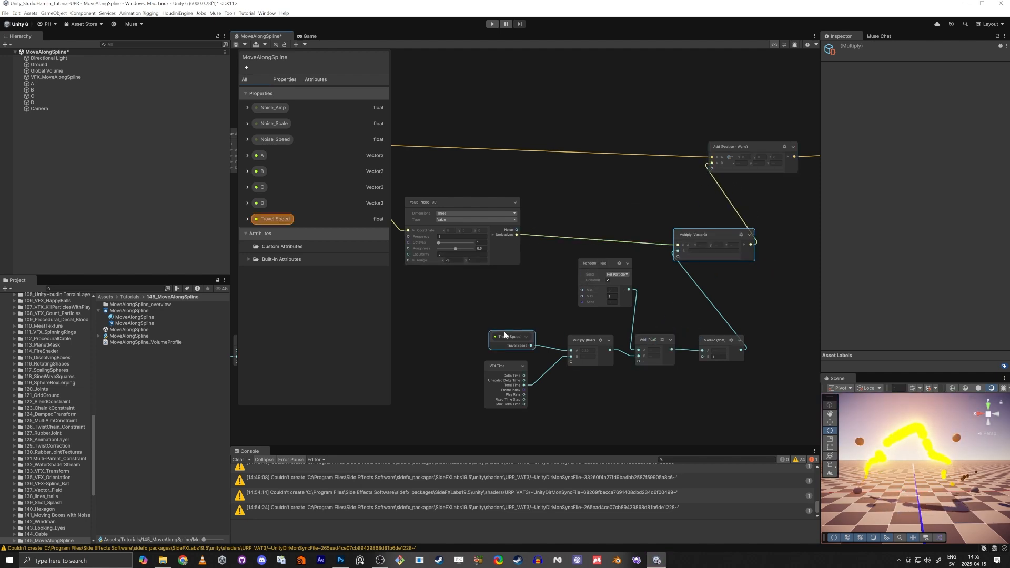
Step: Maximize the Scene view and examine how the noise displaces particles along the spline, especially towards its ends
scroll(504, 336, up, 2)
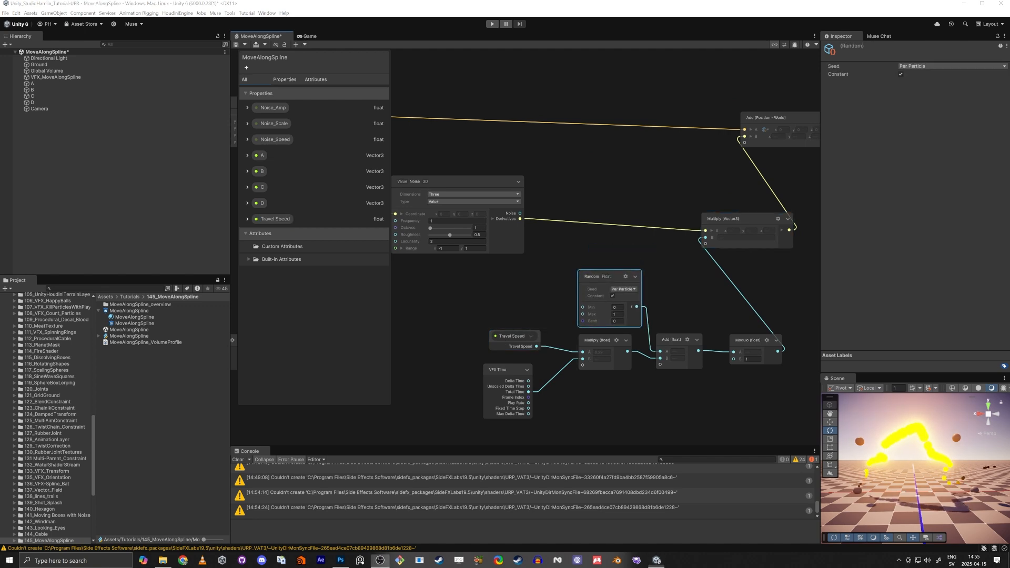
click(641, 387)
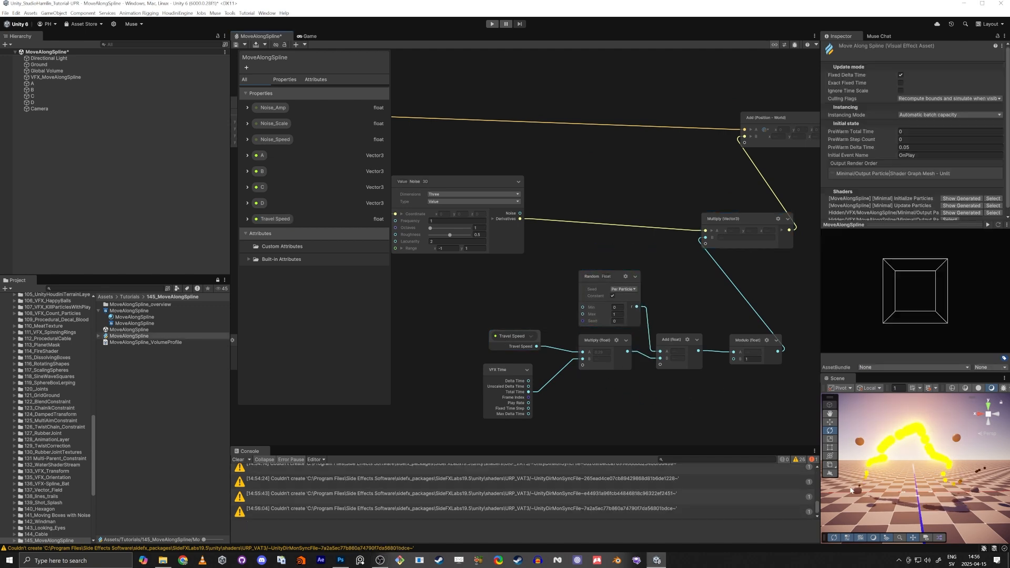
key(shift+space)
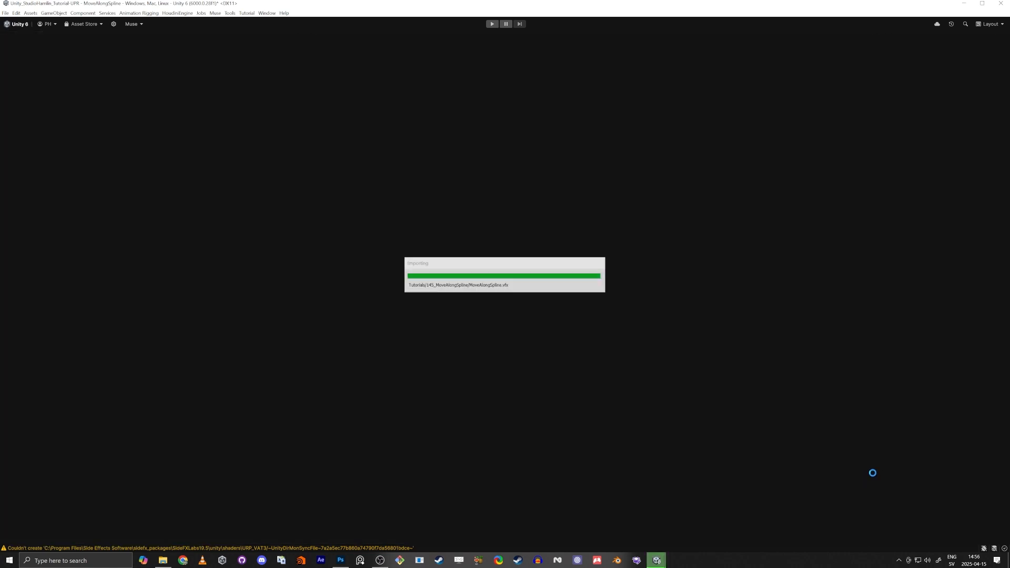
right_drag(614, 333, 582, 334)
key(s)
key(d)
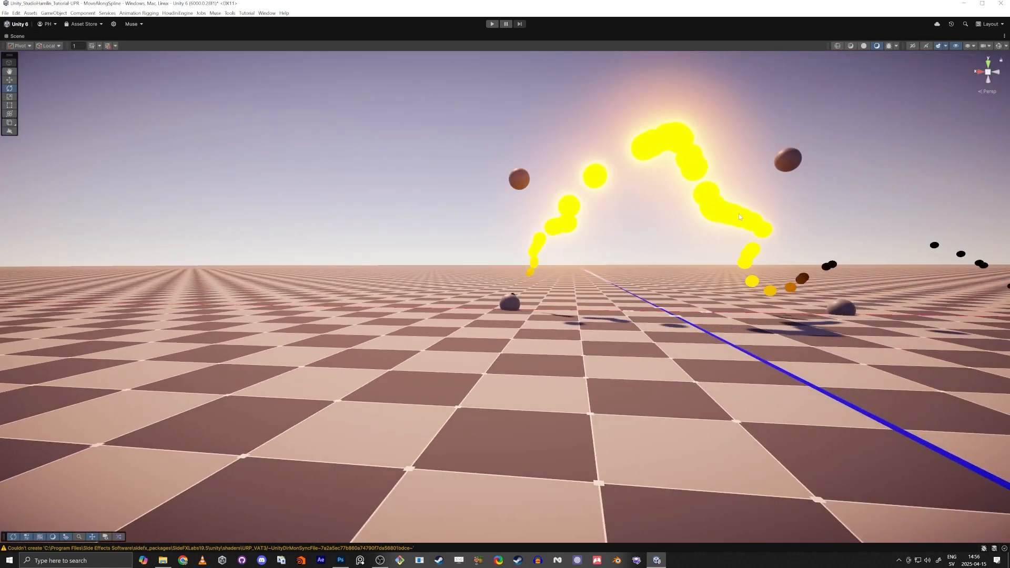
right_drag(826, 291, 677, 306)
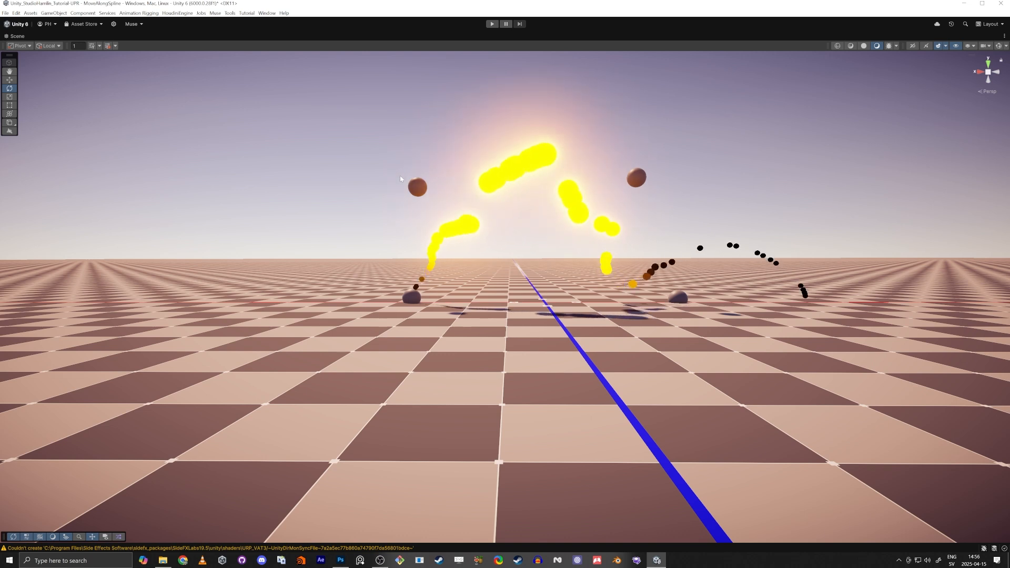
Step: Try moving control sphere B slightly upward in the Scene view and undo the move
click(417, 187)
key(w)
mouse_move(419, 189)
mouse_down()
mouse_move(310, 195)
mouse_move(387, 206)
mouse_move(418, 177)
mouse_up()
key(ctrl+z)
Step: Return to the graph and copy the Sample Curve node that drives the particle size
key(shift+space)
scroll(478, 367, down, 5)
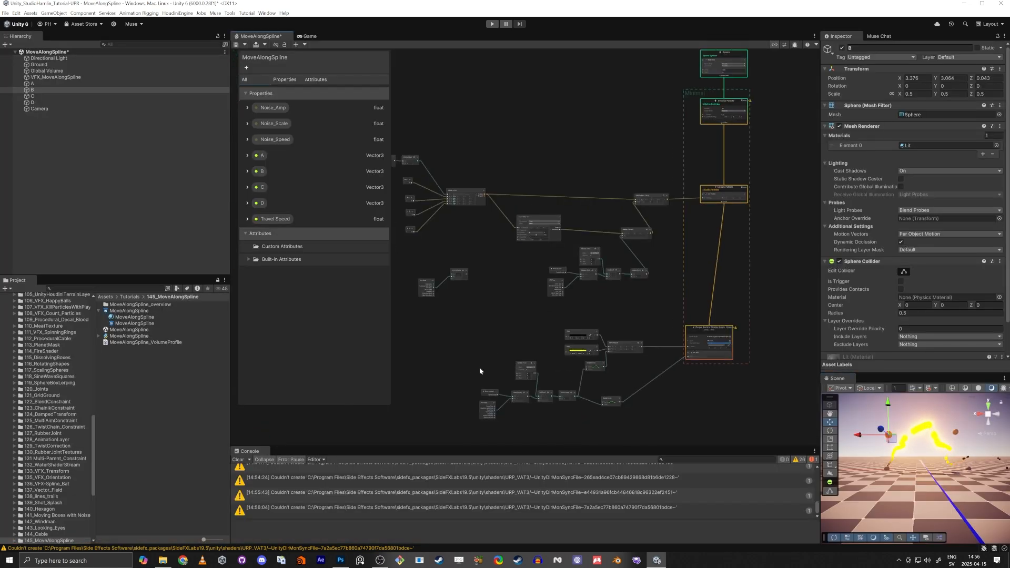
scroll(671, 321, up, 5)
click(704, 271)
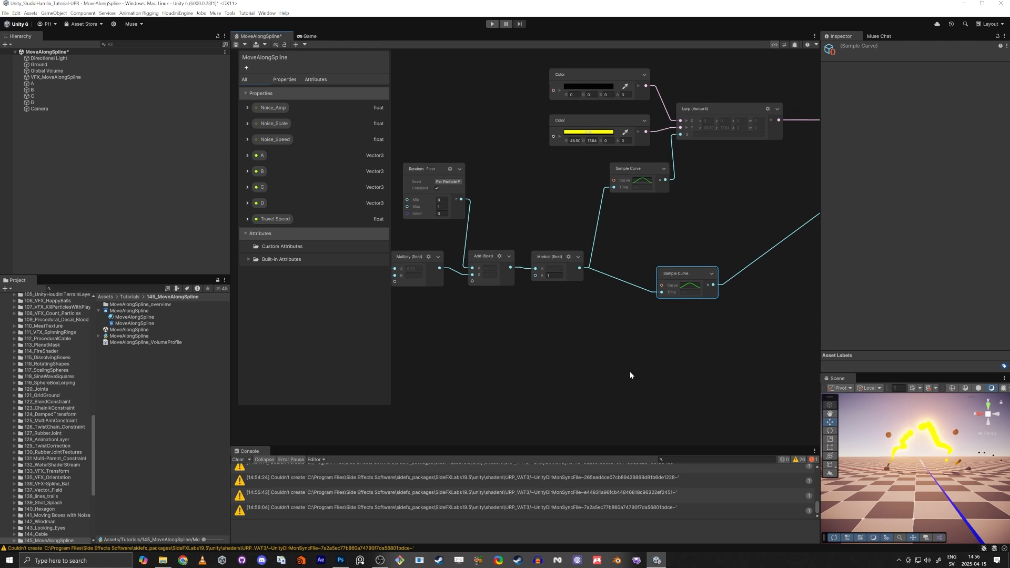
scroll(629, 371, up, 5)
scroll(535, 330, down, 8)
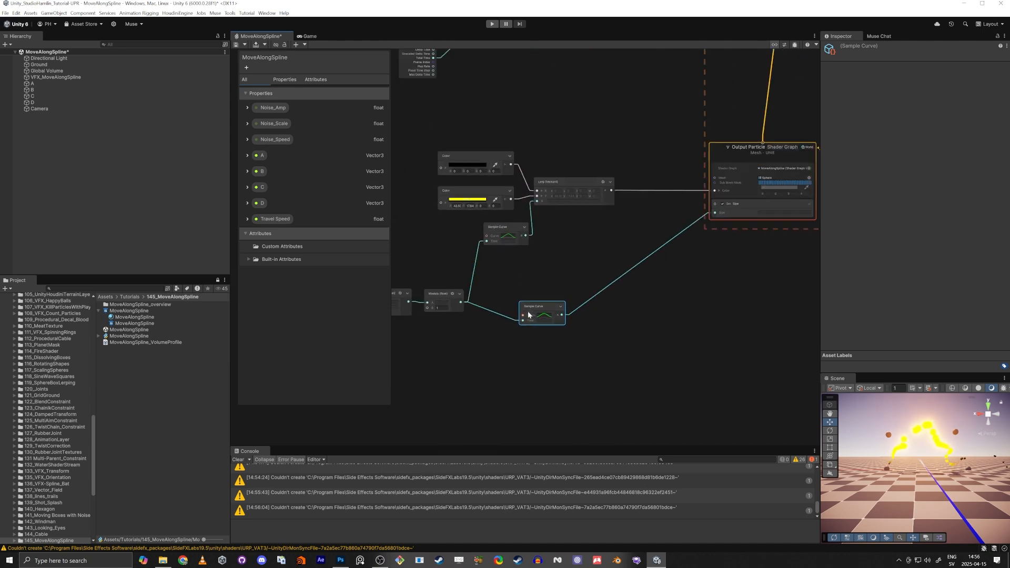
Step: Move the six-node Travel Speed chain below the noise node left to make room before the Multiply (Vector3)
middle_drag(537, 232, 603, 383)
middle_drag(578, 279, 601, 352)
drag(518, 396, 597, 323)
scroll(662, 315, up, 5)
click(613, 320)
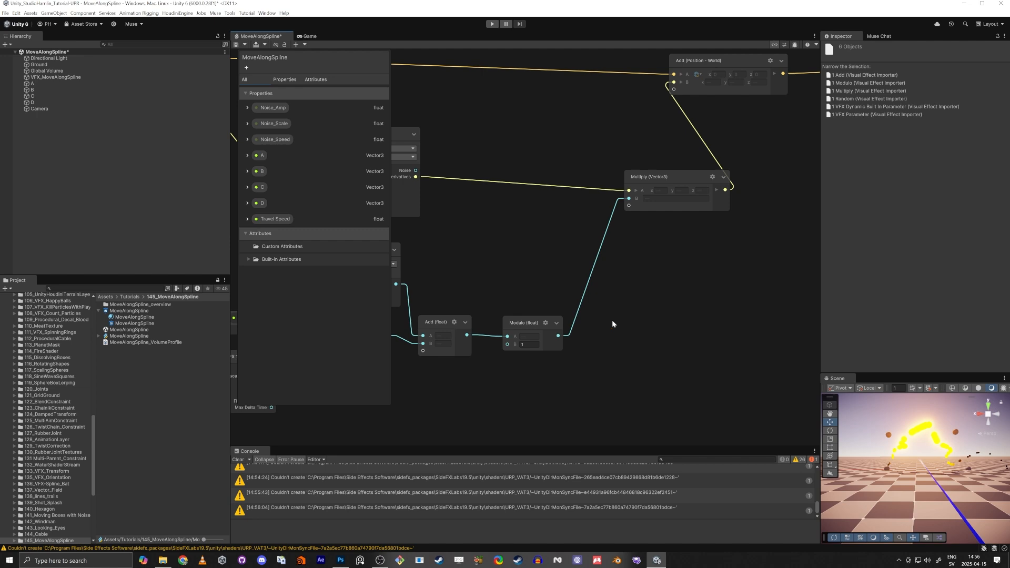
Step: Paste the Sample Curve beside the Modulo and wire it between the Modulo output and input B of Multiply (Vector3)
key(ctrl+v)
drag(605, 350, 660, 336)
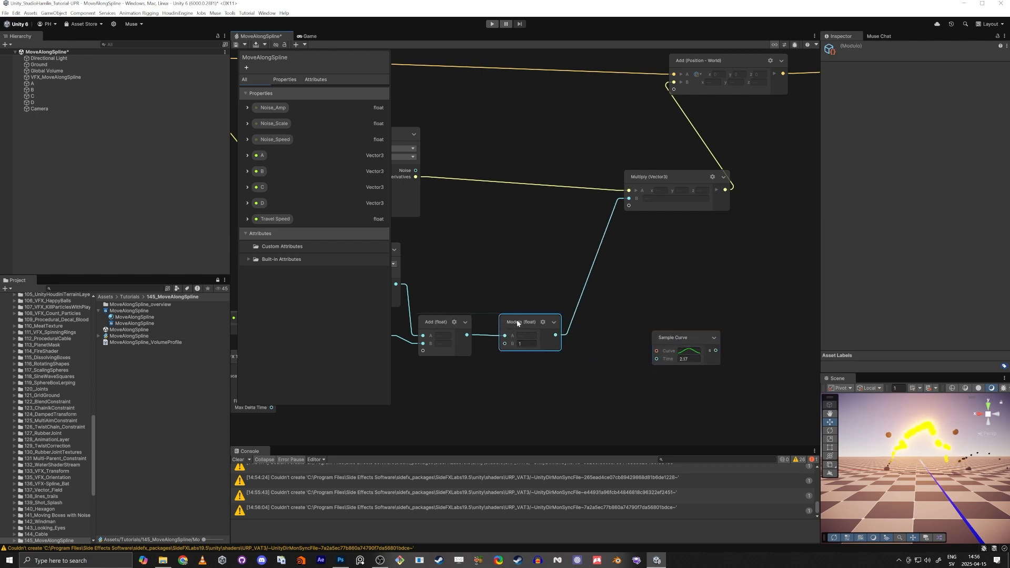
drag(517, 323, 529, 323)
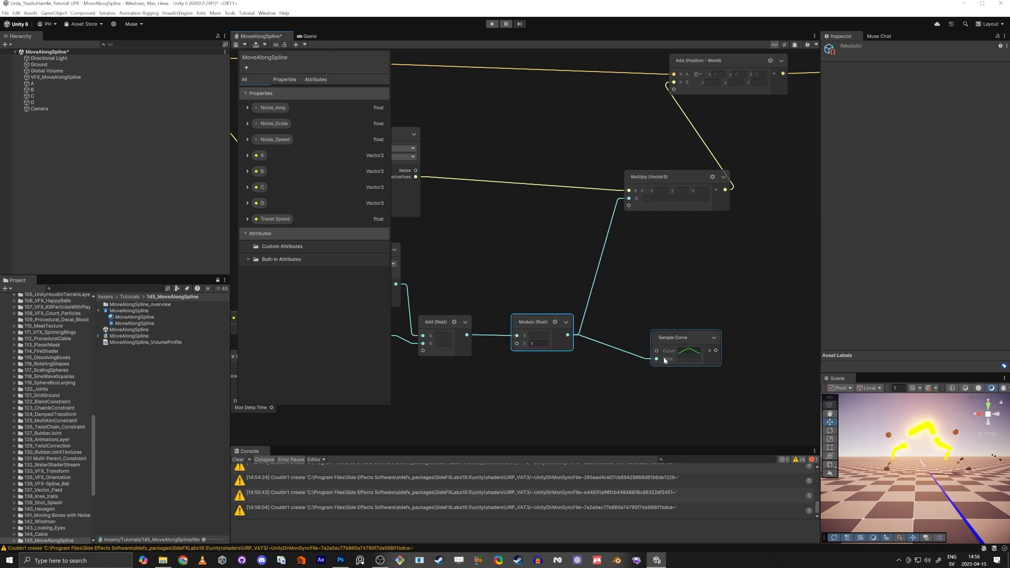
drag(699, 346, 657, 330)
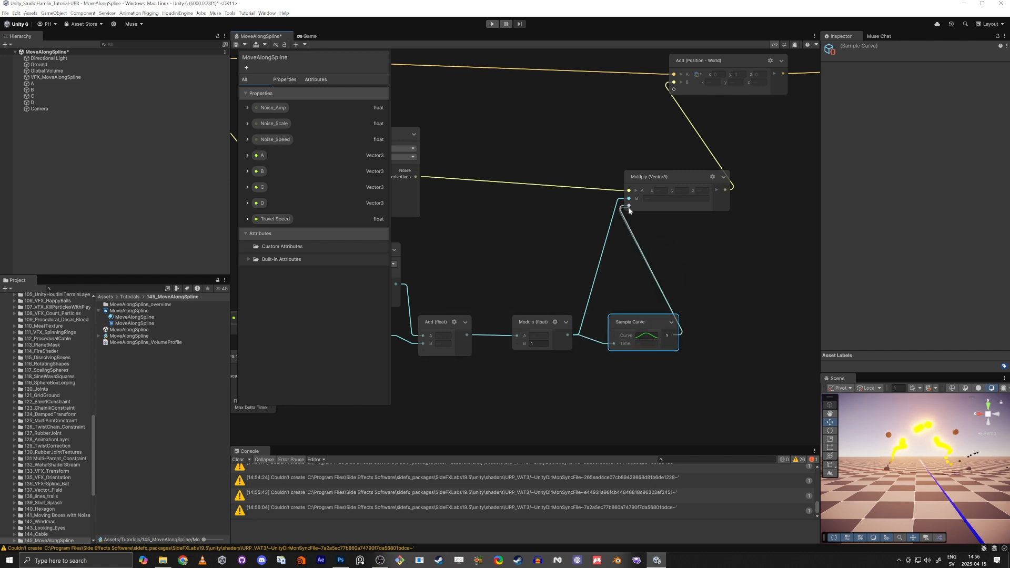
drag(629, 200, 628, 198)
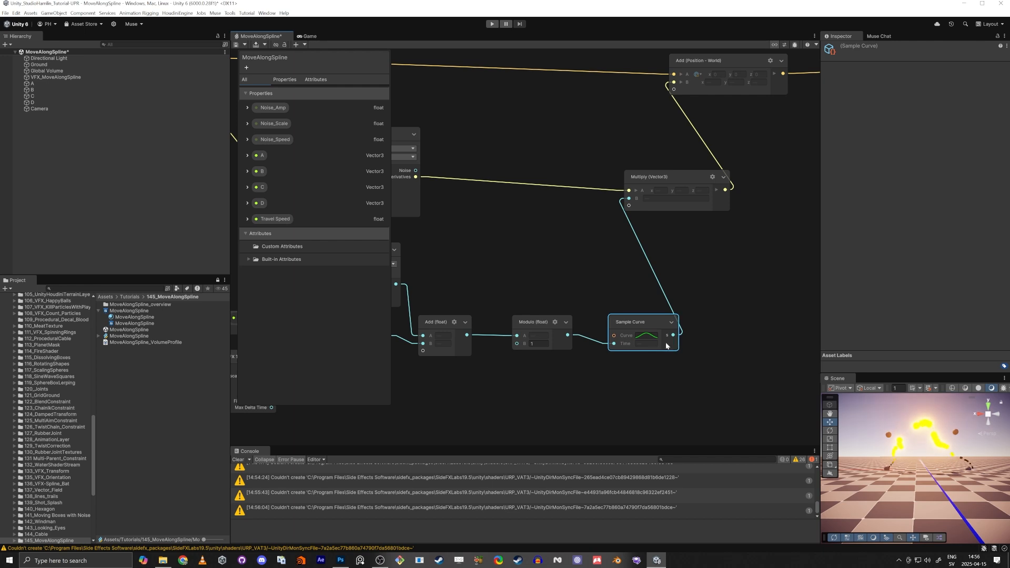
Step: Apply the bell-shaped preset to the pasted Sample Curve and close the curve editor
click(644, 337)
click(776, 540)
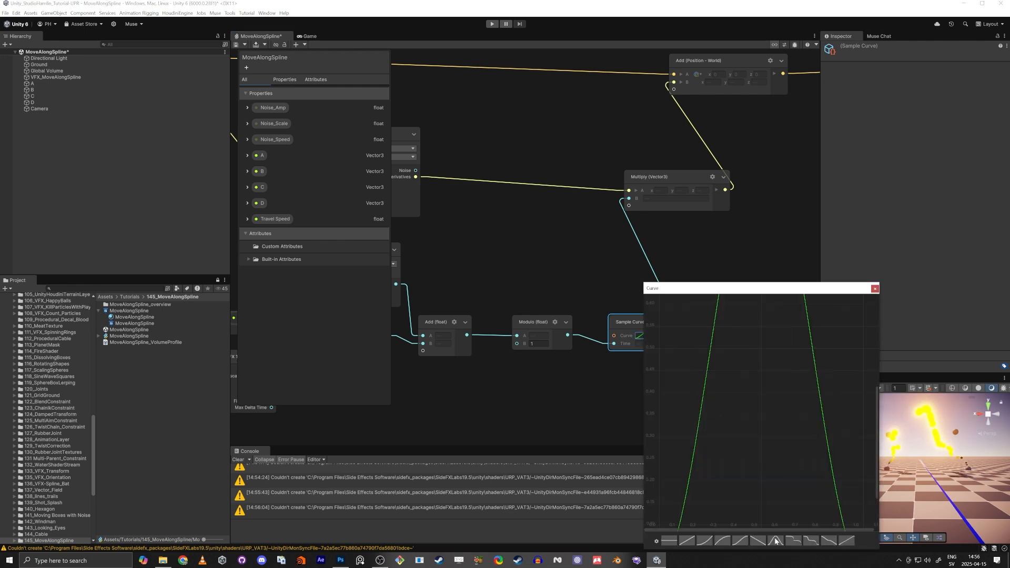
scroll(791, 356, down, 2)
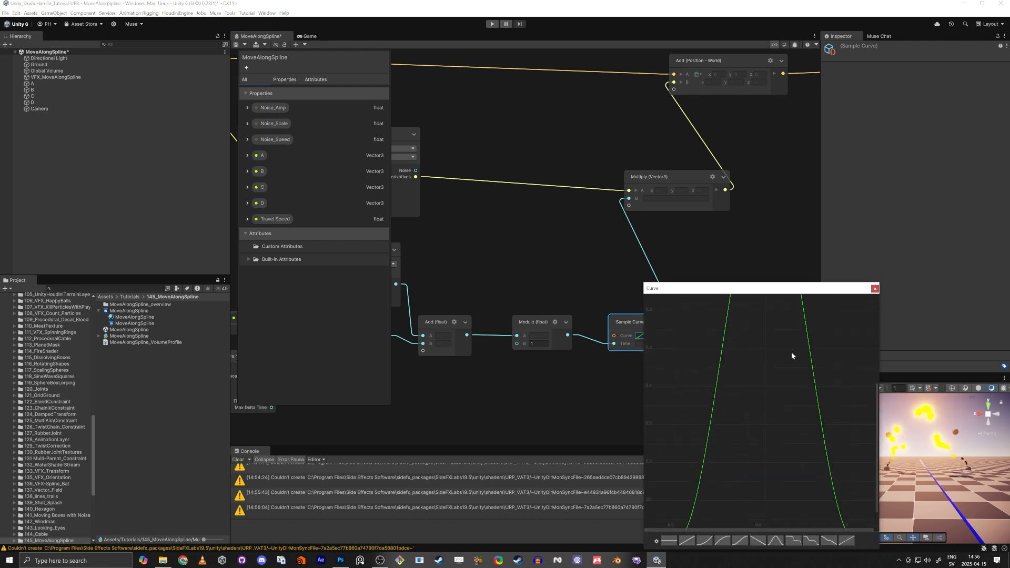
click(874, 289)
middle_drag(581, 282, 642, 284)
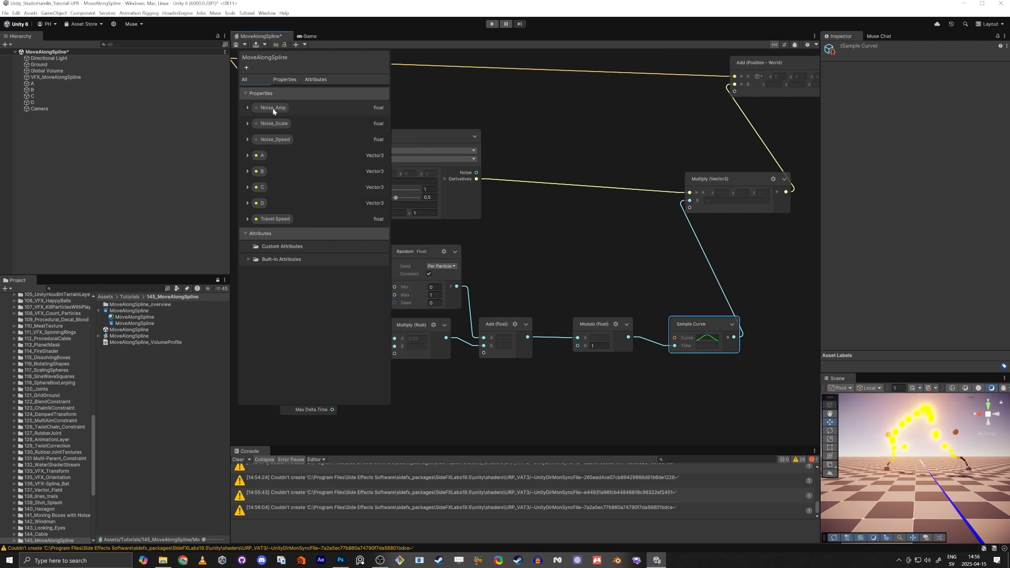
Step: Place the Noise_Amp property in the graph and wire it to input C of the Multiply (Vector3) node
drag(279, 109, 625, 250)
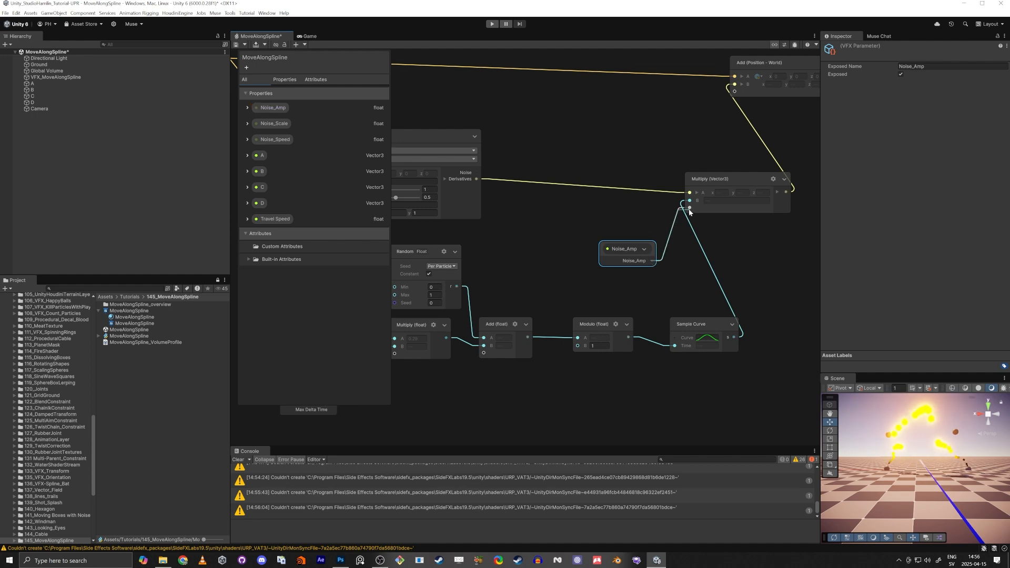
drag(690, 211, 689, 208)
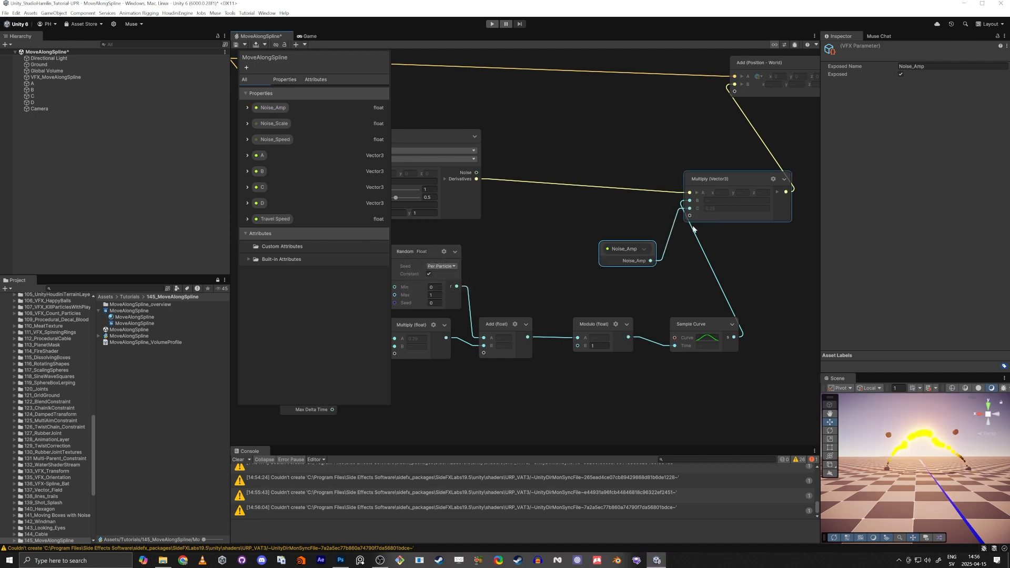
scroll(923, 473, up, 5)
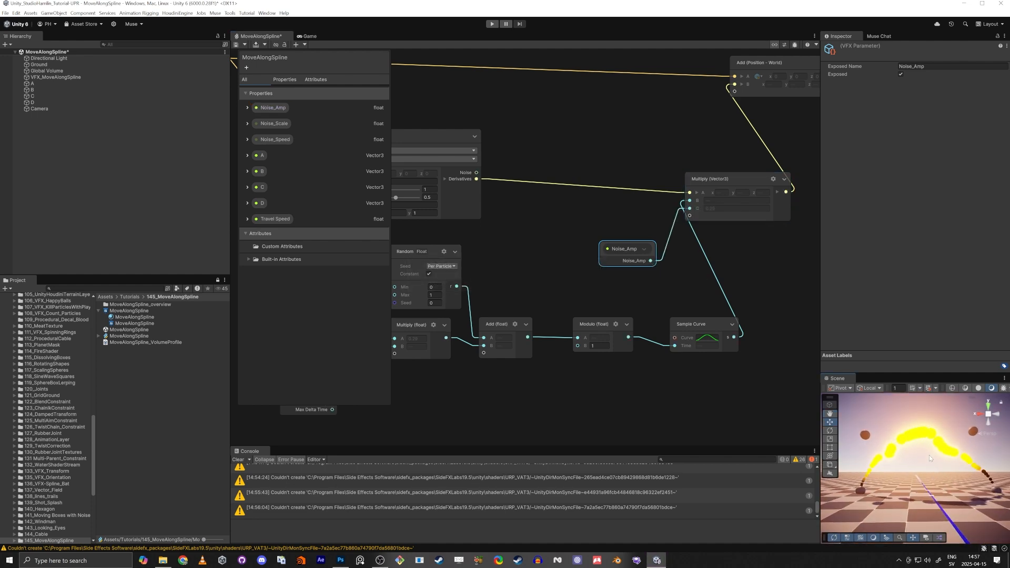
Step: Expand the Noise_Amp property and set its value to 0.44
click(273, 110)
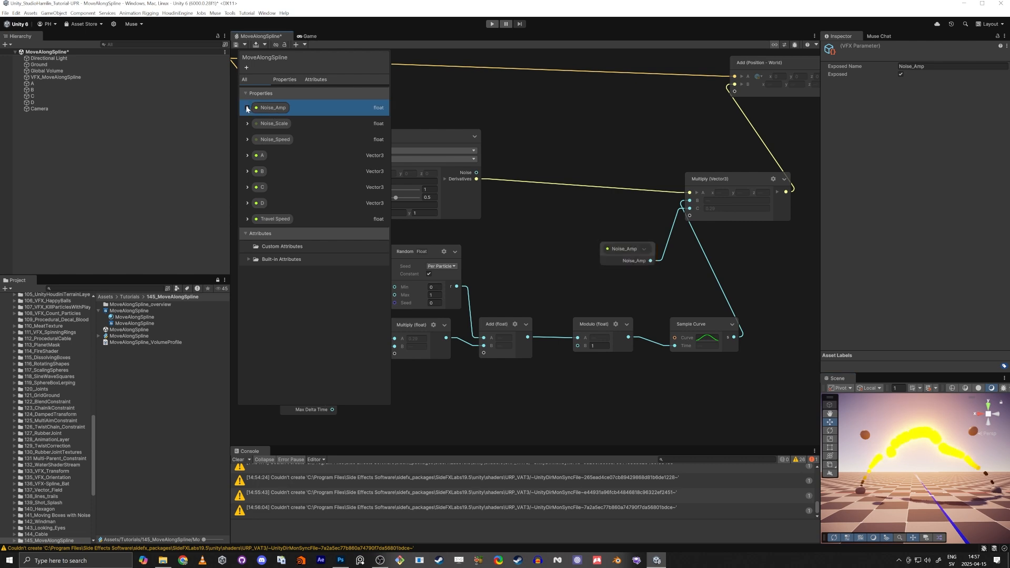
click(247, 107)
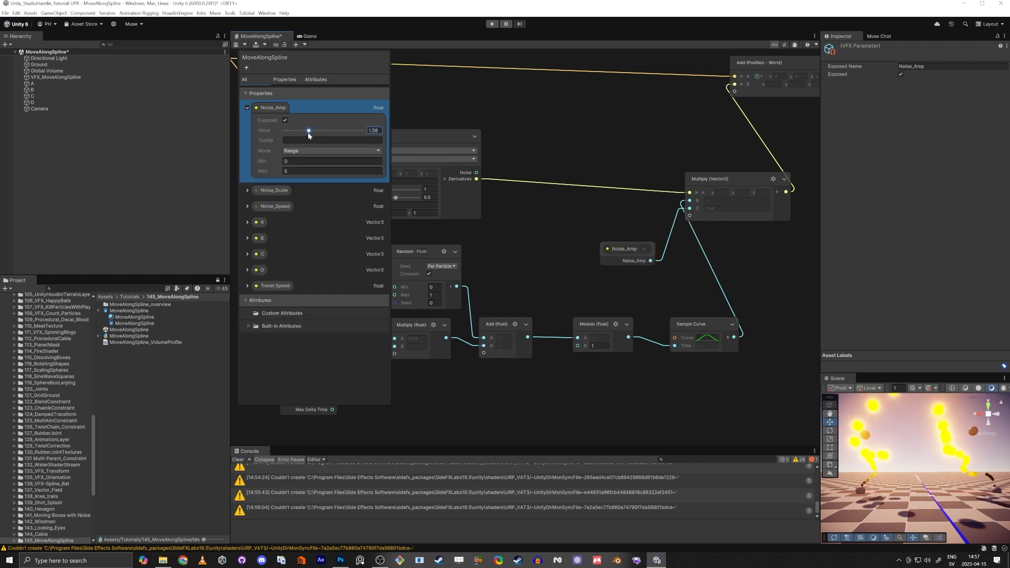
mouse_move(286, 132)
mouse_down()
mouse_move(268, 132)
mouse_move(291, 135)
mouse_up()
Step: Try raising the Value Noise 3D node's Frequency to 3.97, and undo the change
middle_drag(510, 232, 690, 261)
middle_drag(487, 267, 546, 282)
scroll(600, 222, up, 6)
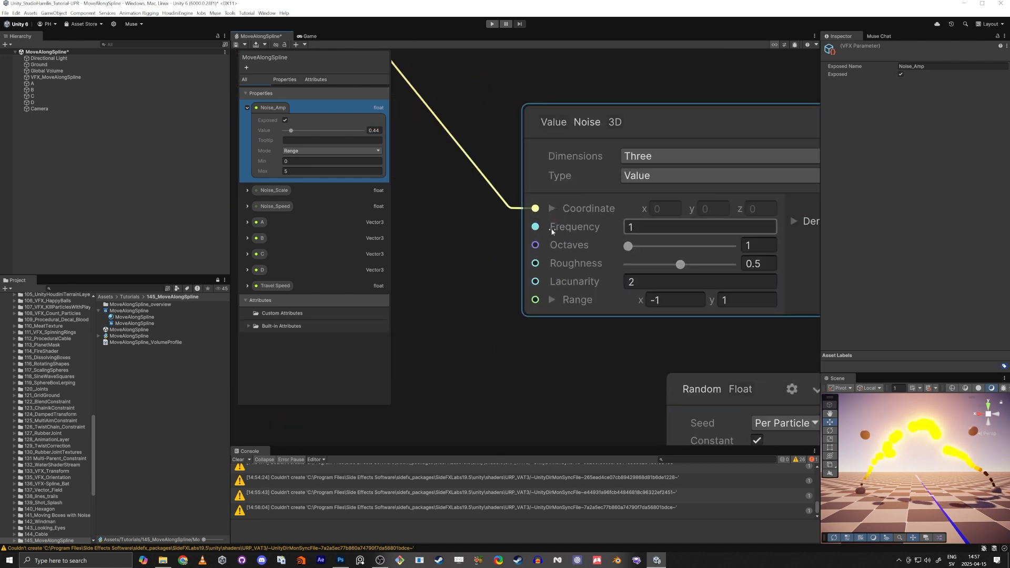
drag(551, 231, 604, 229)
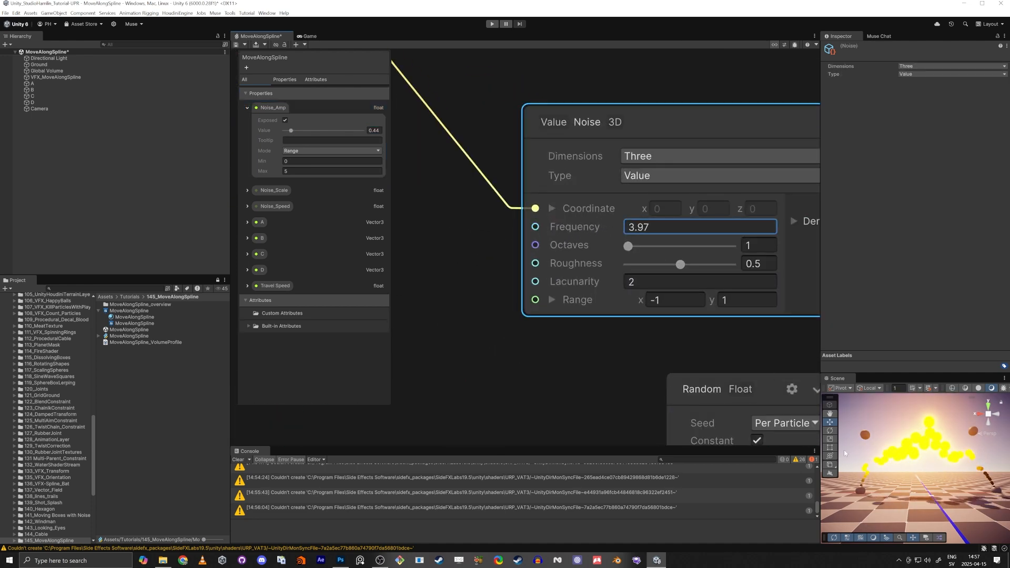
key(ctrl+z)
Step: Wire a Noise_Scale property node into the Frequency input of Value Noise 3D and set the property's value to 1.91
middle_drag(429, 300, 518, 300)
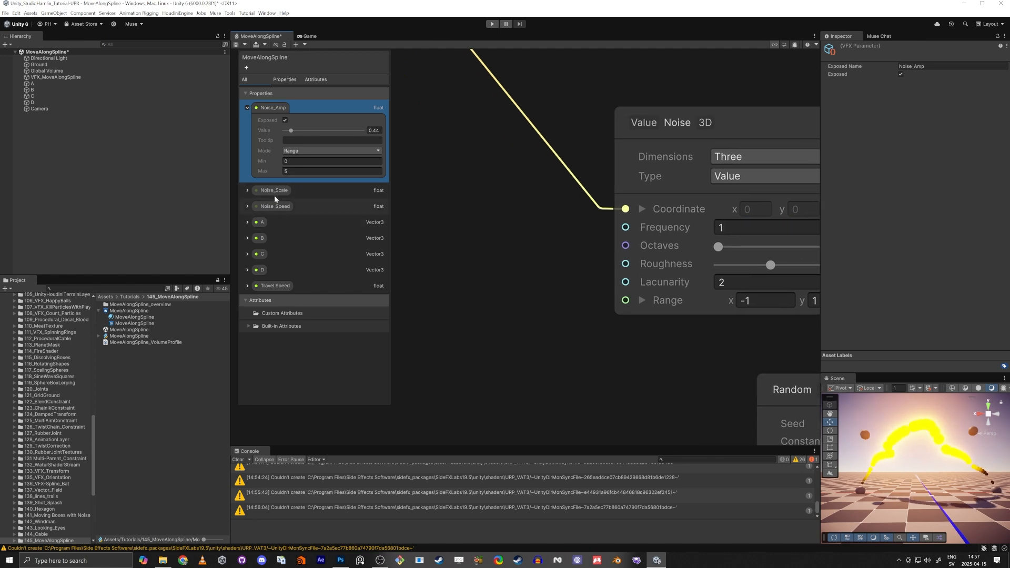
drag(273, 190, 500, 239)
drag(624, 228, 556, 267)
drag(470, 236, 462, 226)
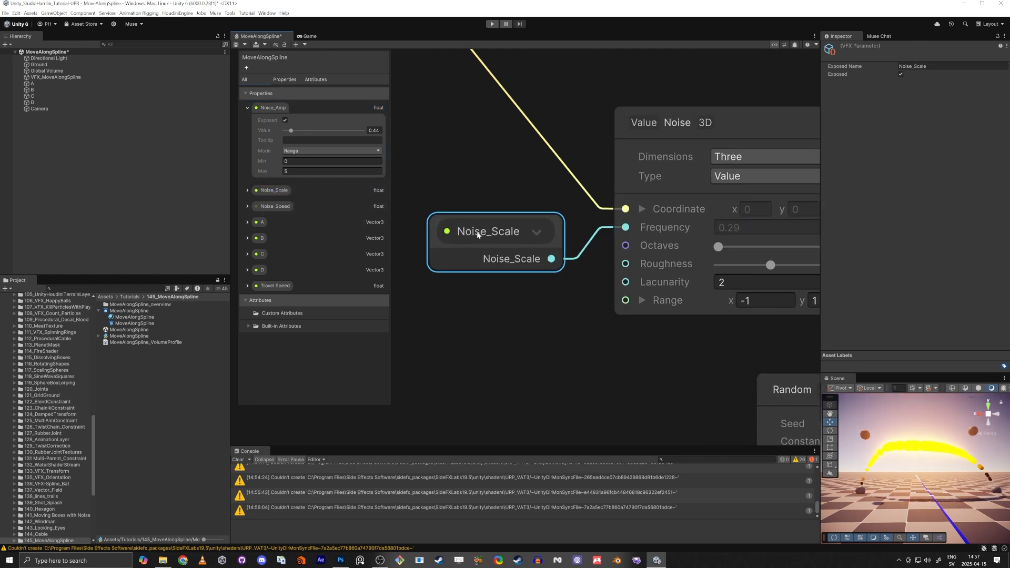
click(247, 190)
drag(310, 216, 316, 216)
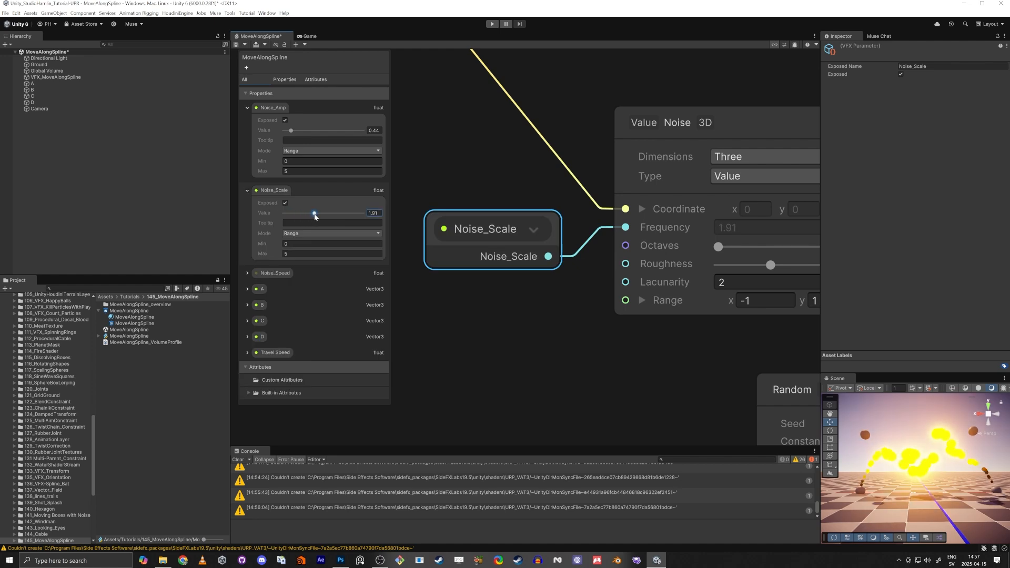
Step: Examine the noisy particle path between the spline's control spheres from several angles in the maximized Scene view
mouse_move(915, 462)
alt+mouse_down()
mouse_move(934, 467)
mouse_move(917, 477)
alt+mouse_up()
key(shift+space)
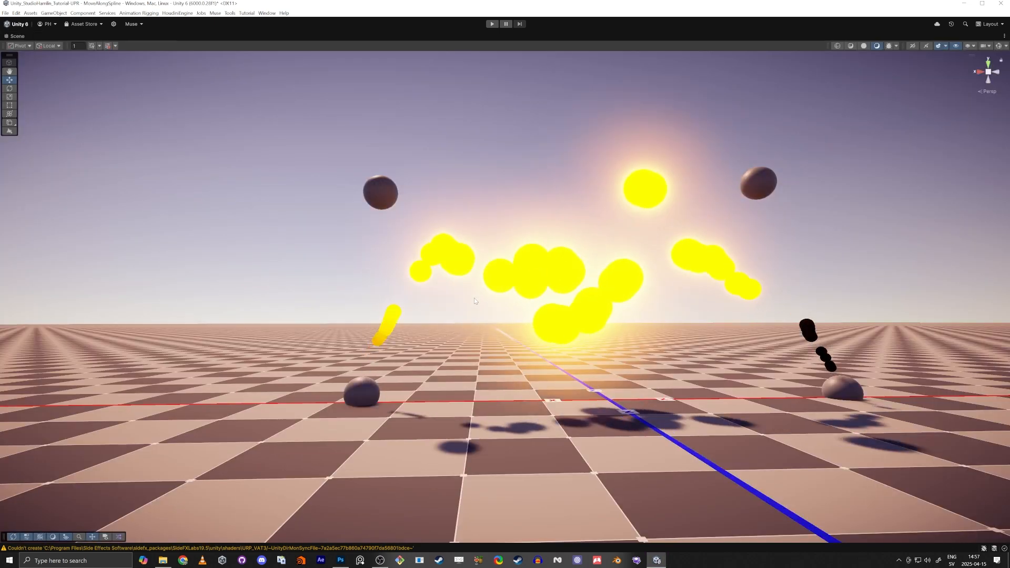
key(w)
right_drag(489, 305, 577, 351)
key(e)
key(s)
key(a)
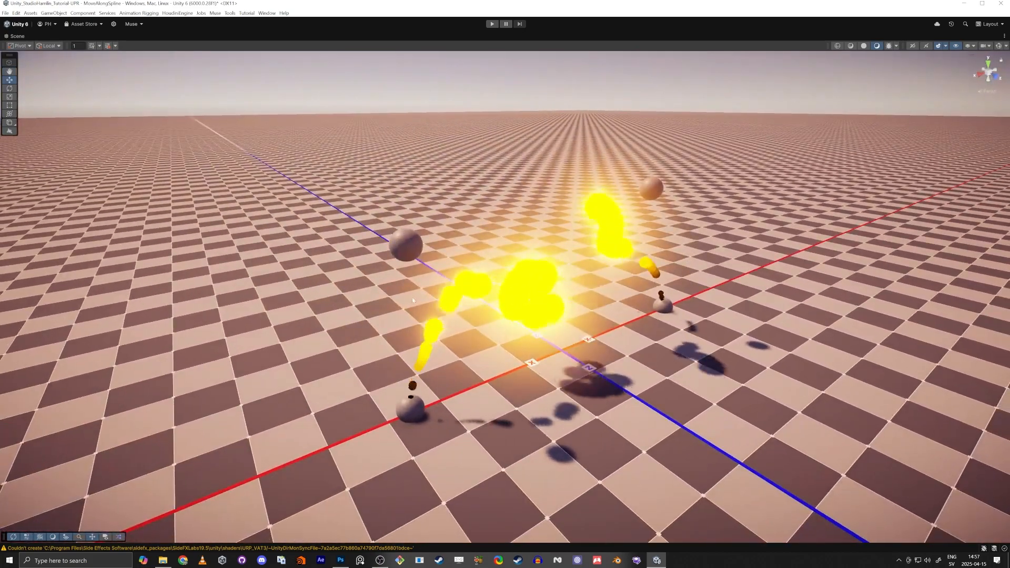
mouse_move(565, 317)
right_down()
mouse_move(569, 287)
mouse_move(642, 313)
mouse_move(622, 300)
mouse_move(564, 319)
right_up()
key(a)
key(shift+space)
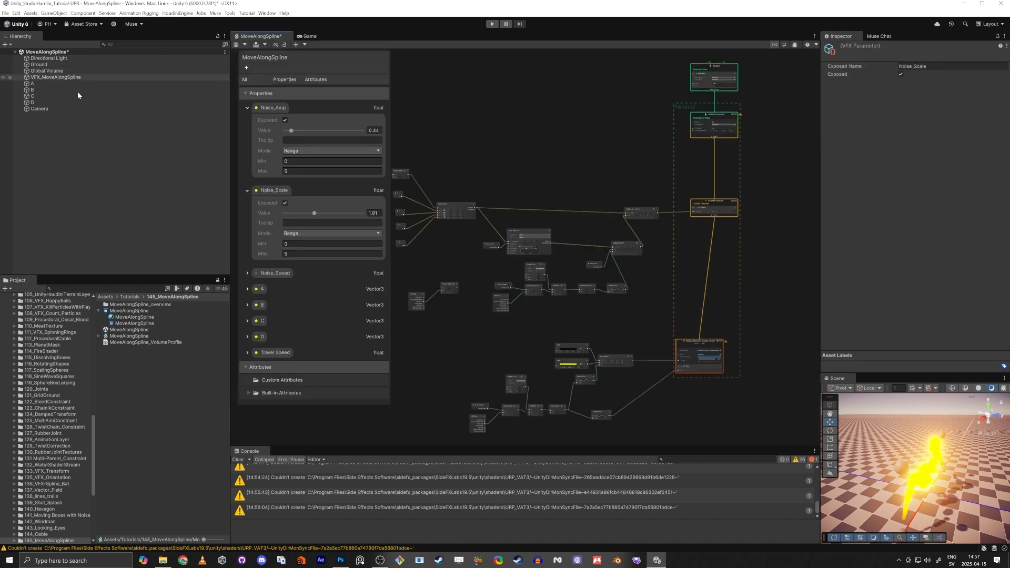
Step: Set the yellow HDR Color node's intensity to 4.7, shift its hue towards orange, and check the glow in the maximized Scene view
scroll(564, 404, up, 6)
click(526, 302)
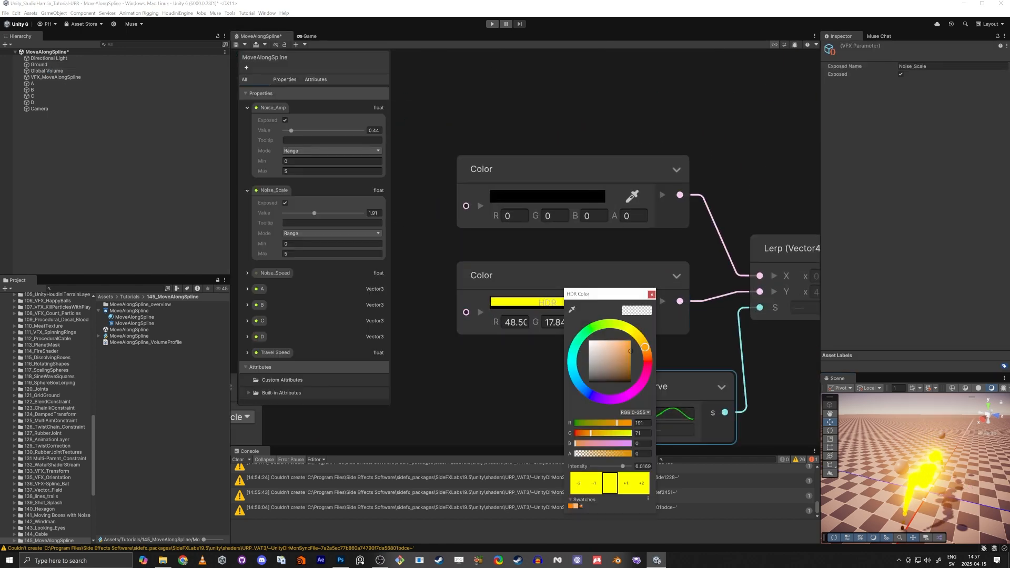
drag(622, 467, 619, 468)
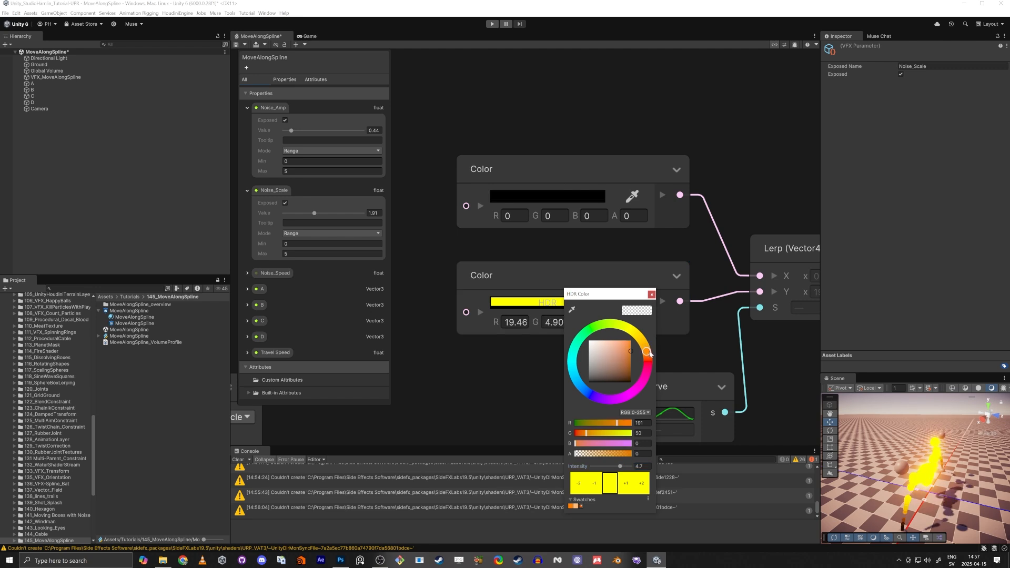
click(652, 295)
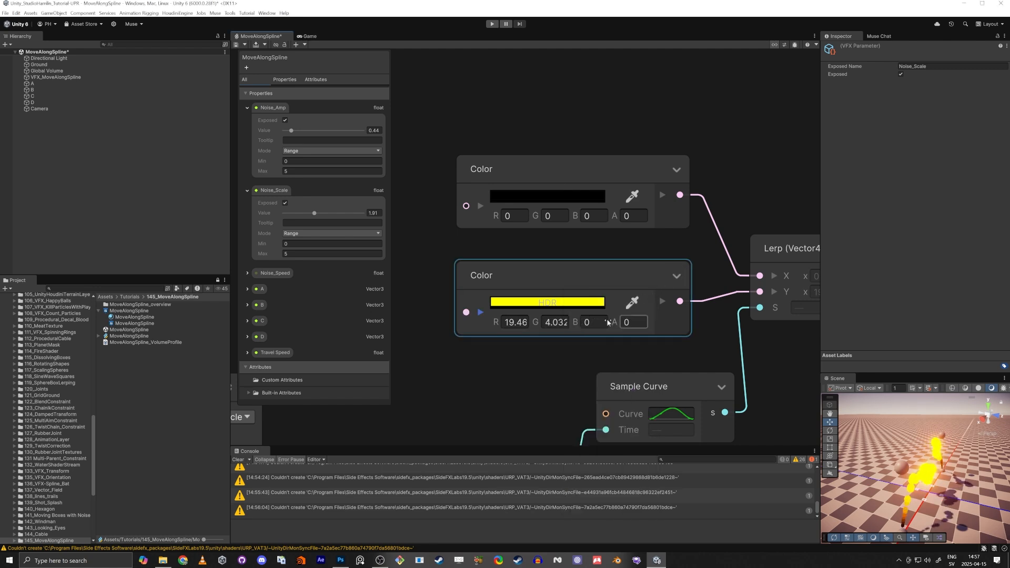
key(shift+space)
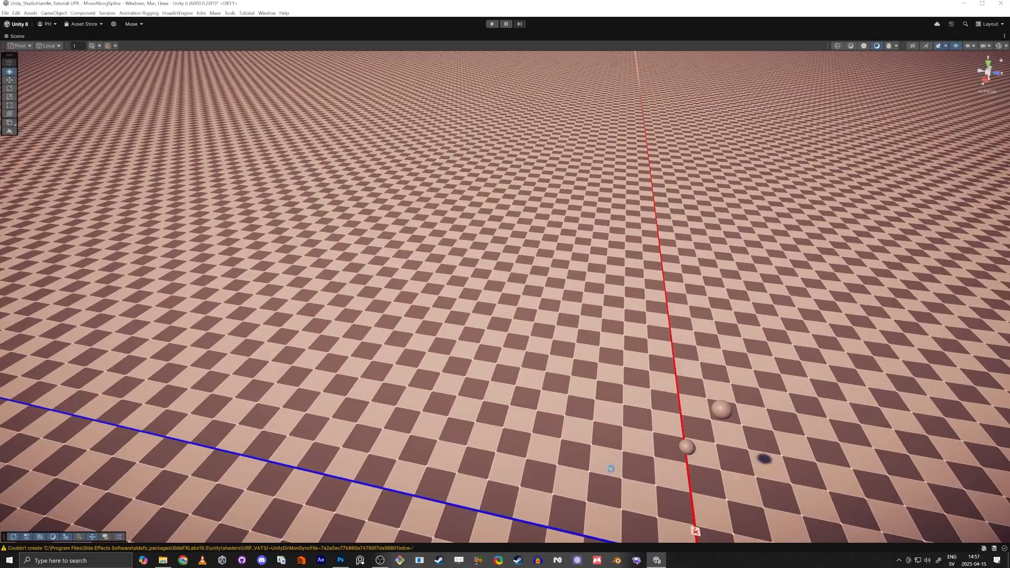
alt+drag(610, 469, 292, 314)
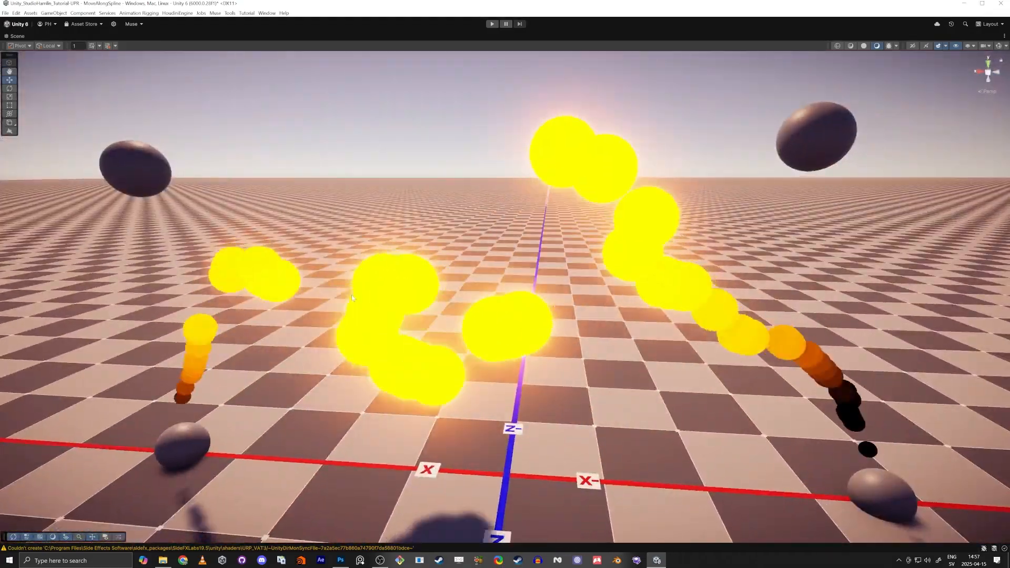
key(shift+space)
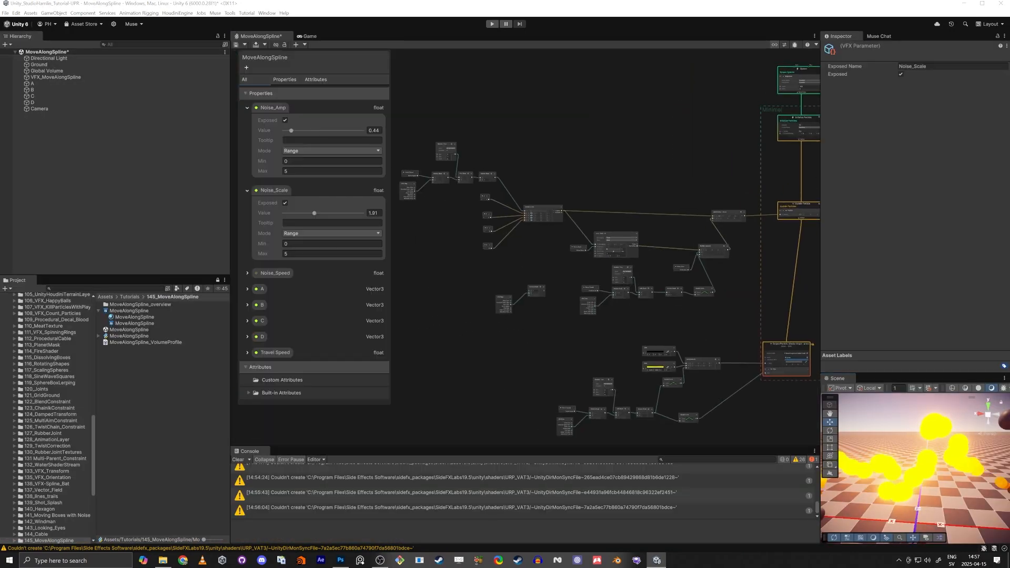
Step: Move the Noise_Scale node down to free space between the Sample Bezier and Value Noise 3D nodes
scroll(575, 241, up, 5)
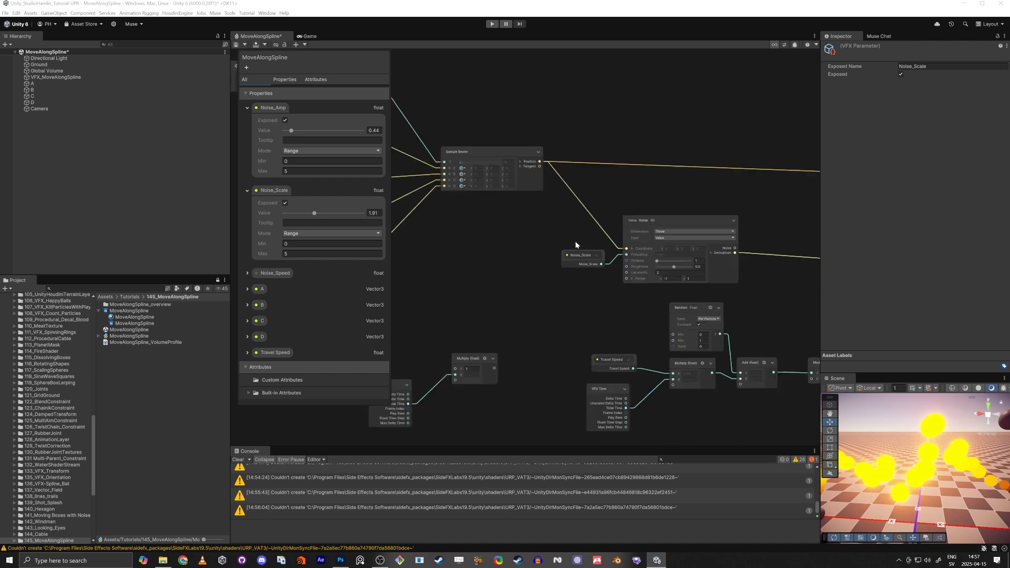
scroll(567, 221, up, 6)
scroll(537, 158, down, 2)
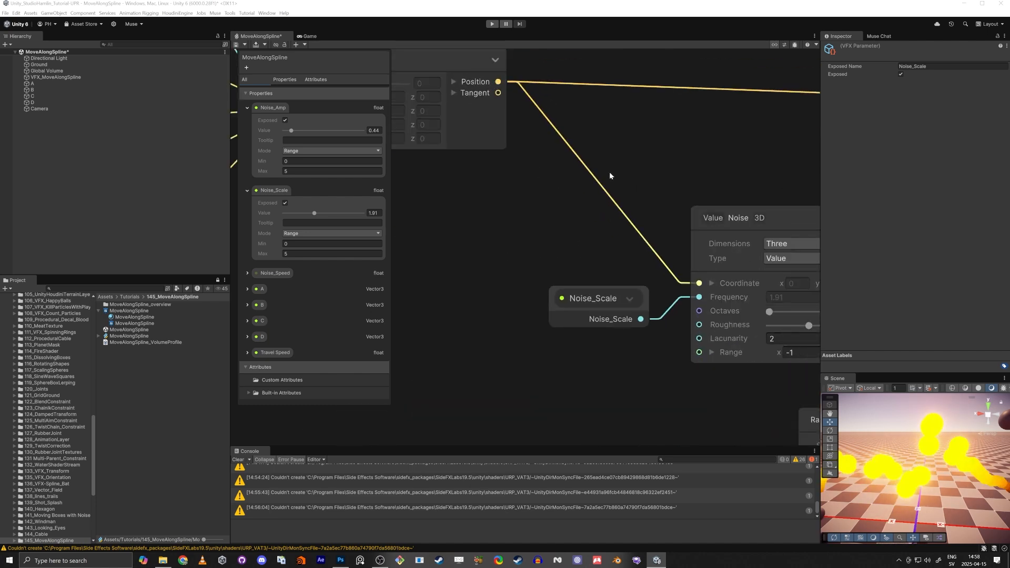
middle_drag(621, 236, 509, 204)
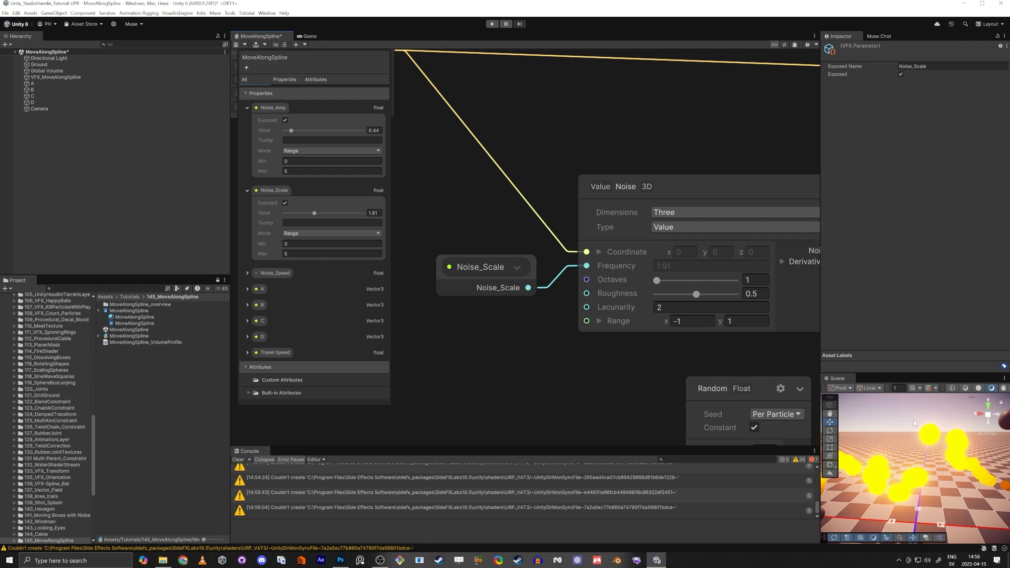
scroll(607, 367, down, 3)
middle_drag(522, 354, 609, 349)
drag(629, 297, 619, 357)
Step: Create an Add node and wire it between the Sample Bezier Position output and the Value Noise 3D Coordinate input
click(573, 266)
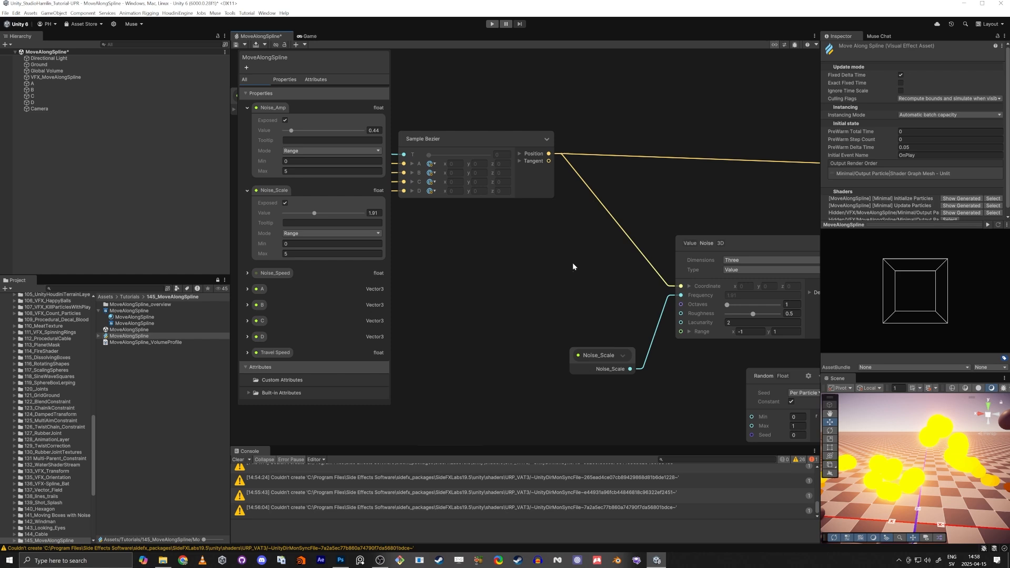
key(space)
text(add)
key(Return)
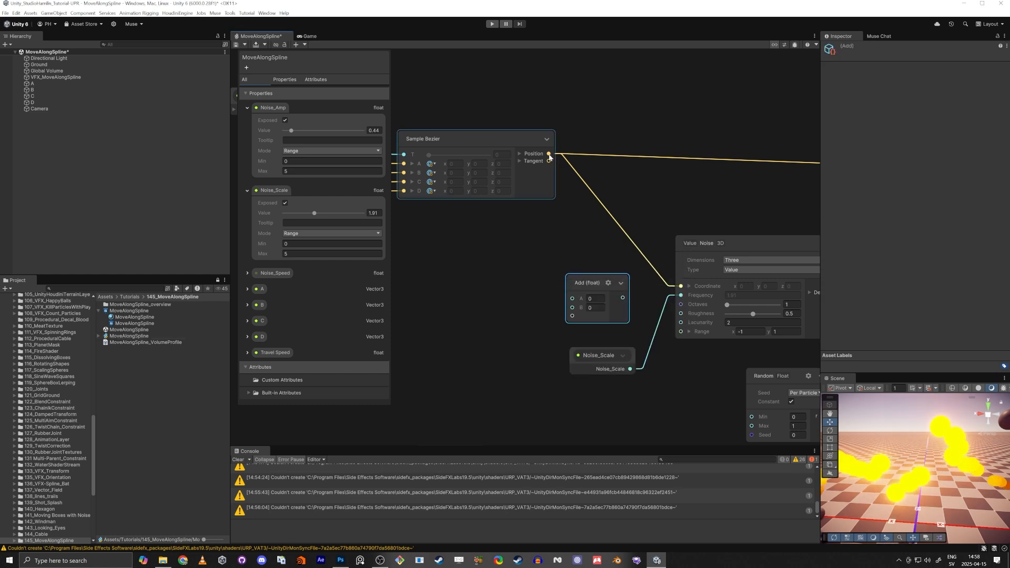
drag(549, 153, 506, 283)
drag(618, 295, 681, 285)
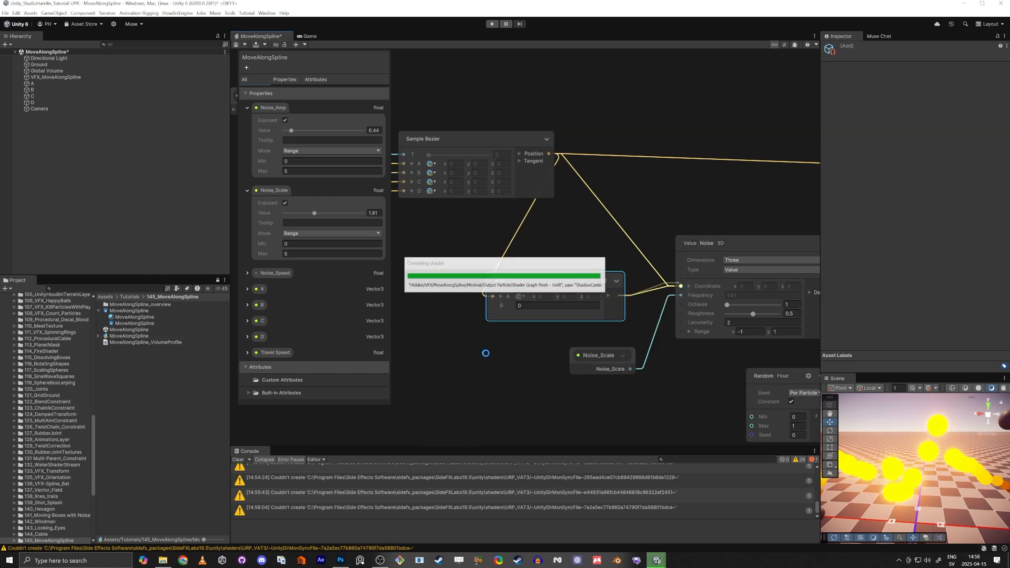
Step: Move the unused VFX Time and Multiply (float) pair up below the D node, near the new Add node
scroll(496, 354, down, 4)
middle_drag(447, 368, 576, 293)
scroll(515, 324, up, 5)
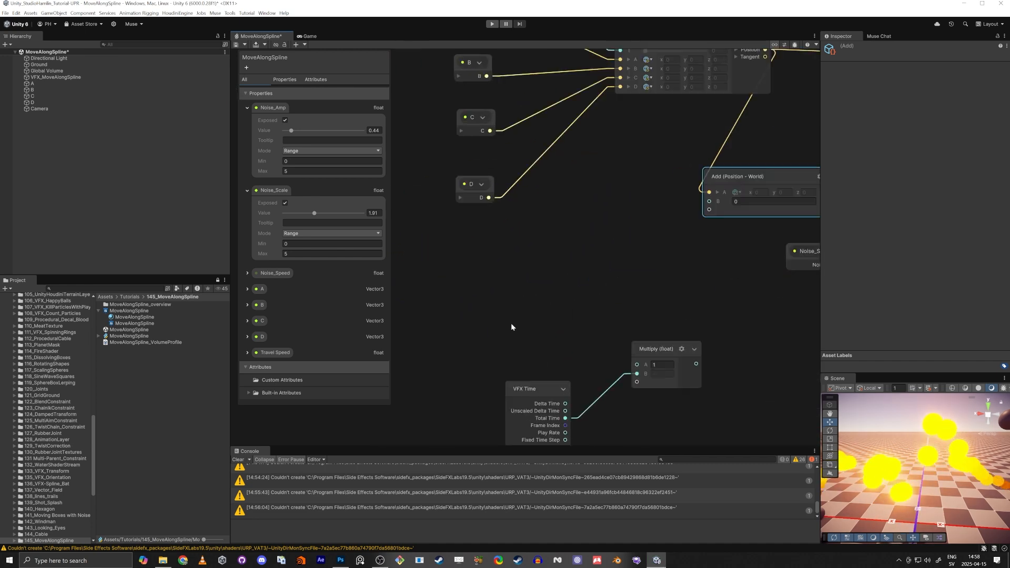
drag(503, 328, 675, 436)
drag(532, 401, 466, 283)
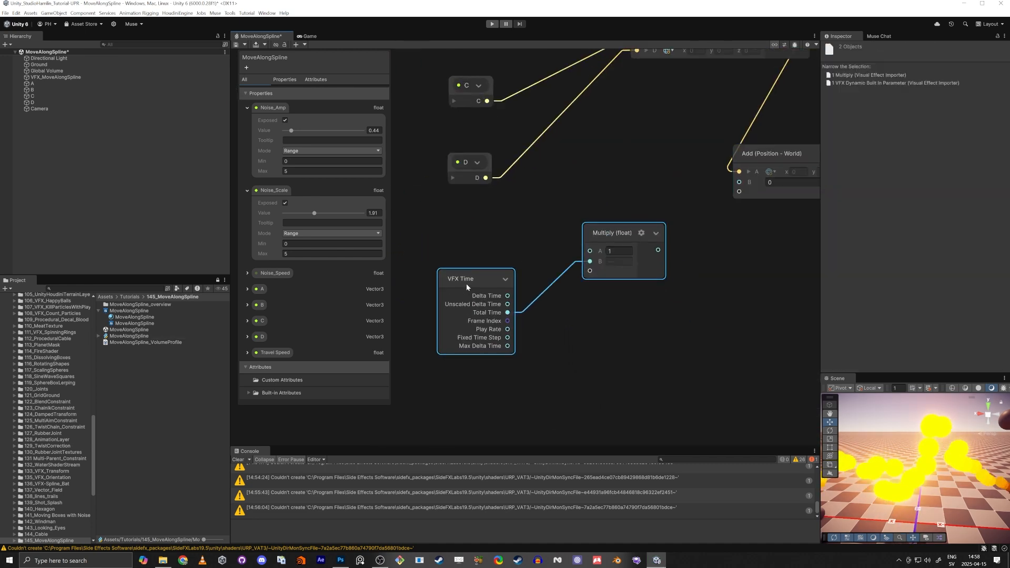
drag(462, 230, 628, 388)
drag(475, 277, 493, 348)
click(498, 269)
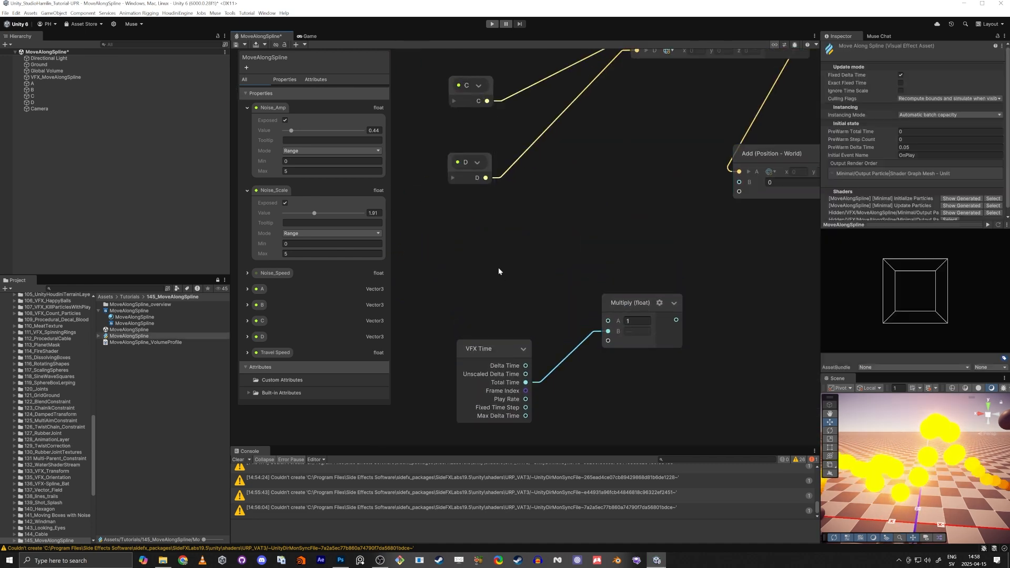
Step: Wire a Noise_Speed property node to input A of Multiply (float), and the Multiply output to input B of the Add node
drag(288, 273, 491, 287)
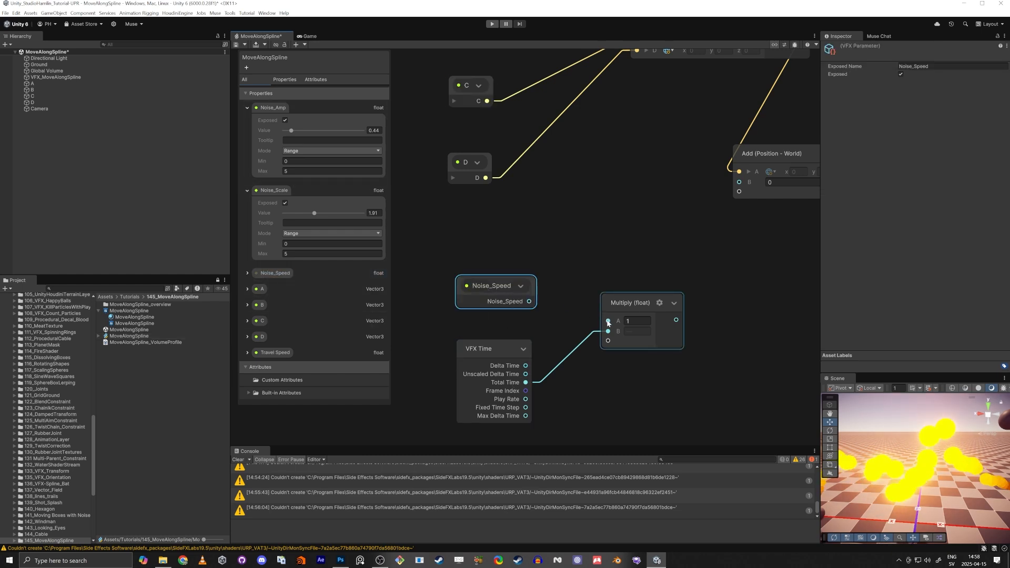
drag(608, 321, 531, 300)
scroll(718, 240, down, 4)
middle_drag(719, 240, 529, 279)
middle_drag(530, 322, 612, 320)
scroll(612, 320, up, 2)
drag(580, 325, 627, 222)
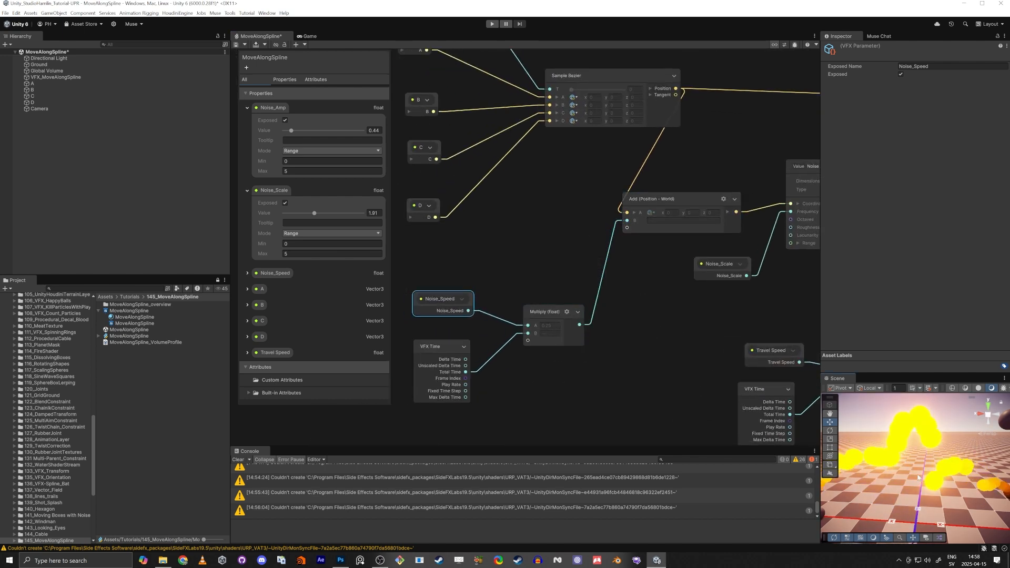
Step: Check the animated noise in the Scene view and tidy the Add node and the Noise_Speed, VFX Time and Multiply group
right_drag(917, 477, 891, 426)
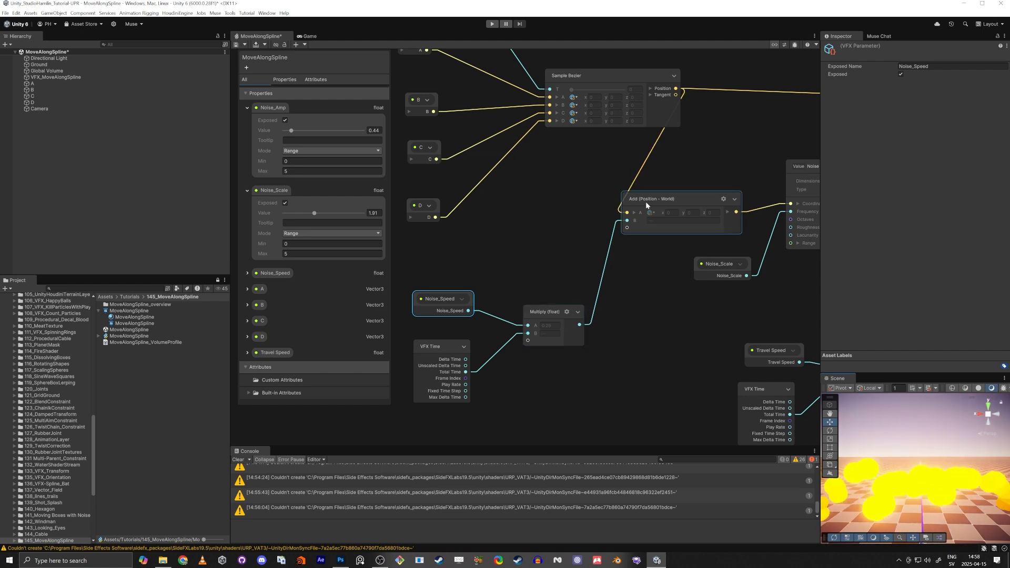
drag(647, 199, 657, 199)
drag(426, 269, 530, 372)
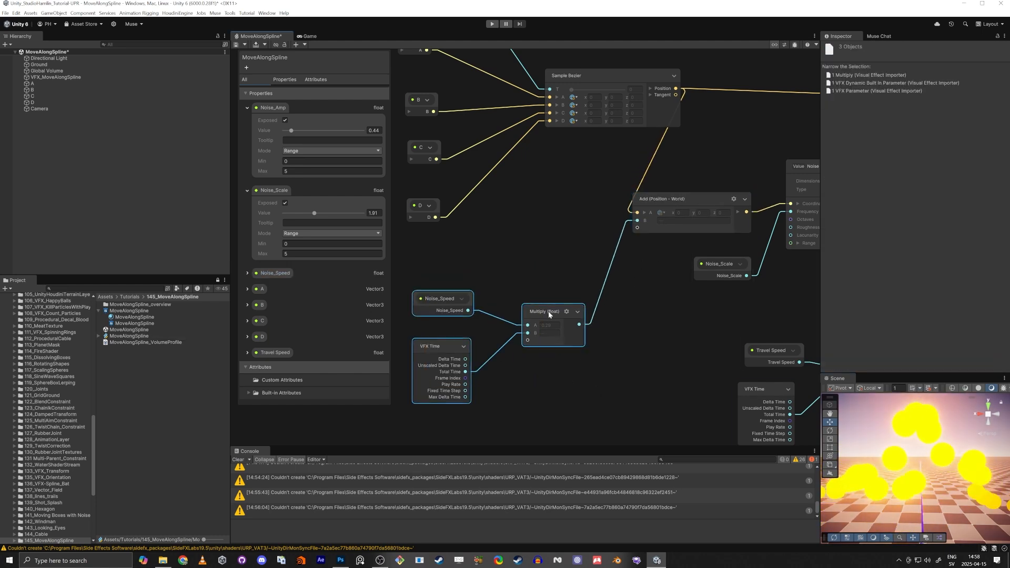
drag(552, 311, 527, 277)
Step: Create a Random Float node below Multiply (float) and wire its output to input C of the Add node
click(555, 356)
key(space)
text(random)
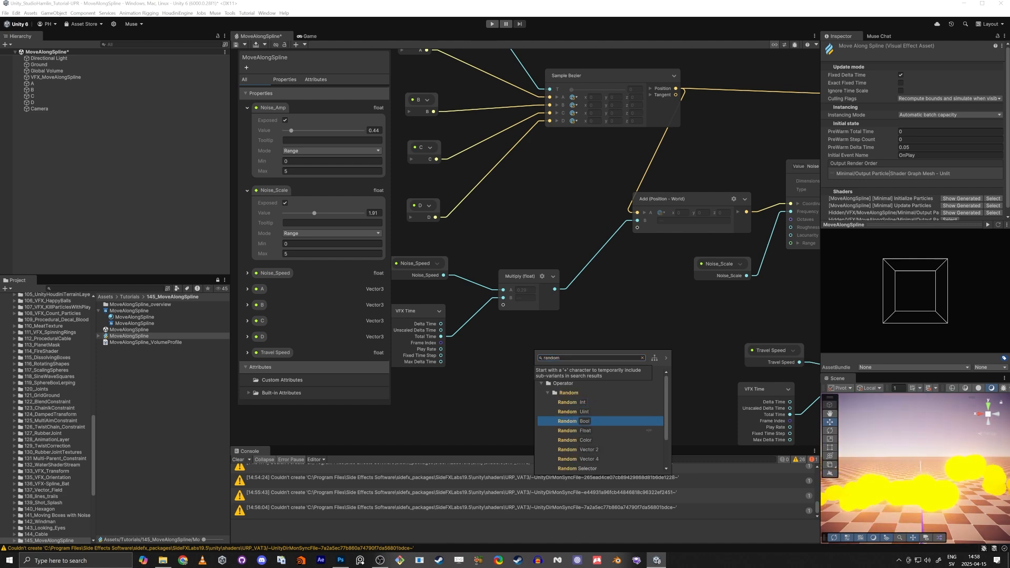
key(Down)
key(Return)
drag(592, 399, 576, 377)
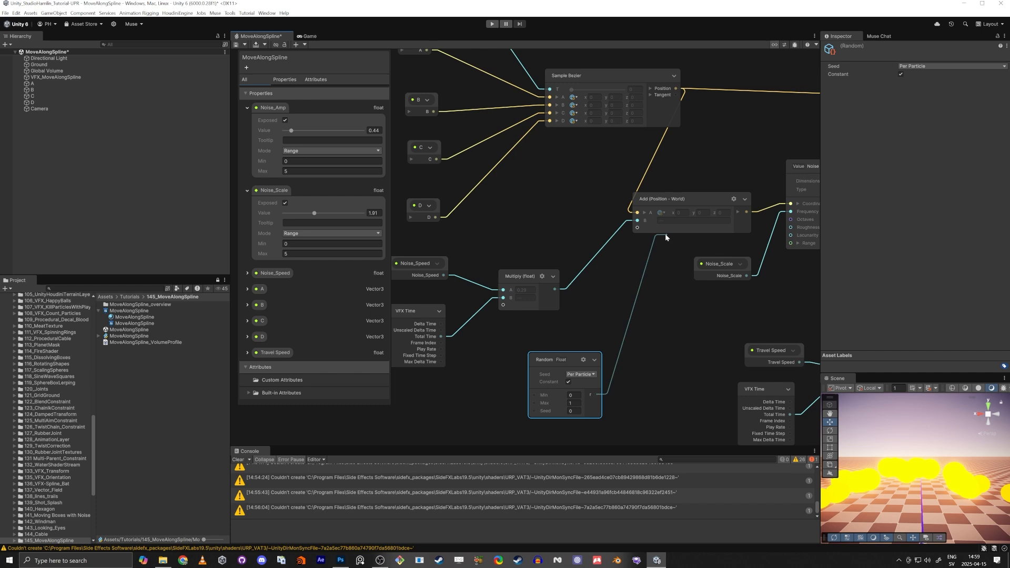
drag(664, 235, 638, 228)
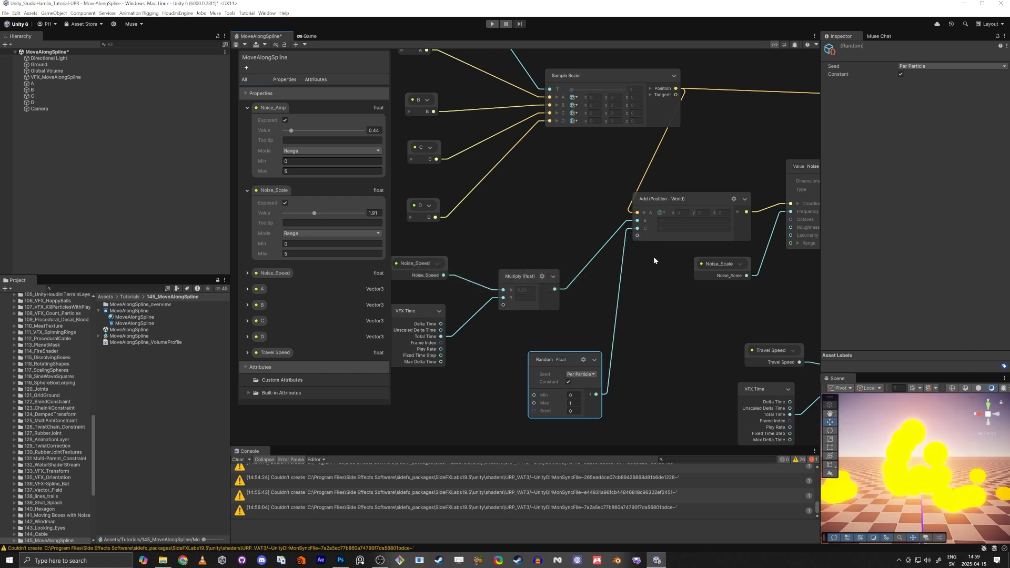
Step: Set the Max of the Random Float node to 1000 and move the node closer beneath Multiply (float)
click(573, 403)
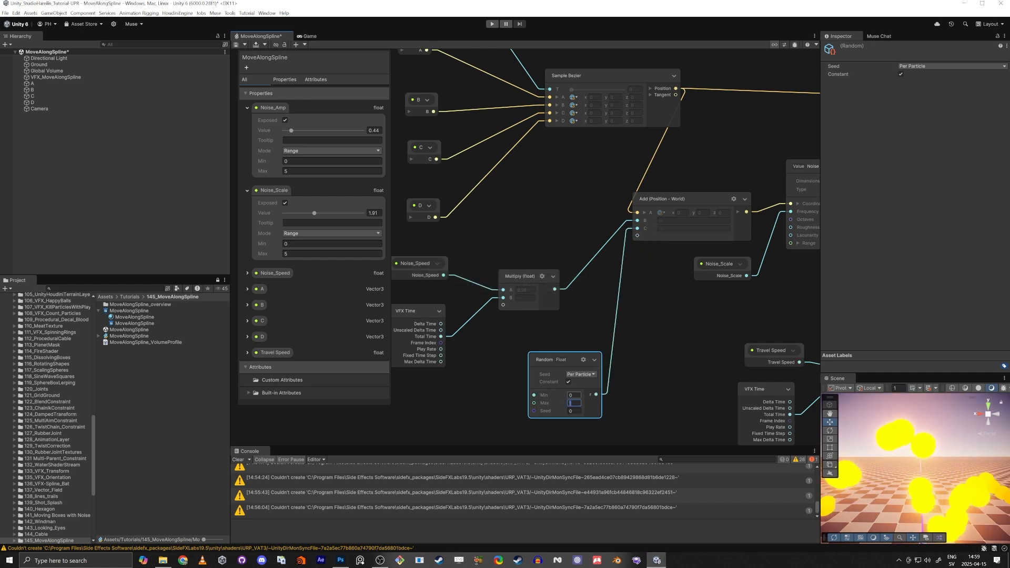
scroll(778, 486, up, 1)
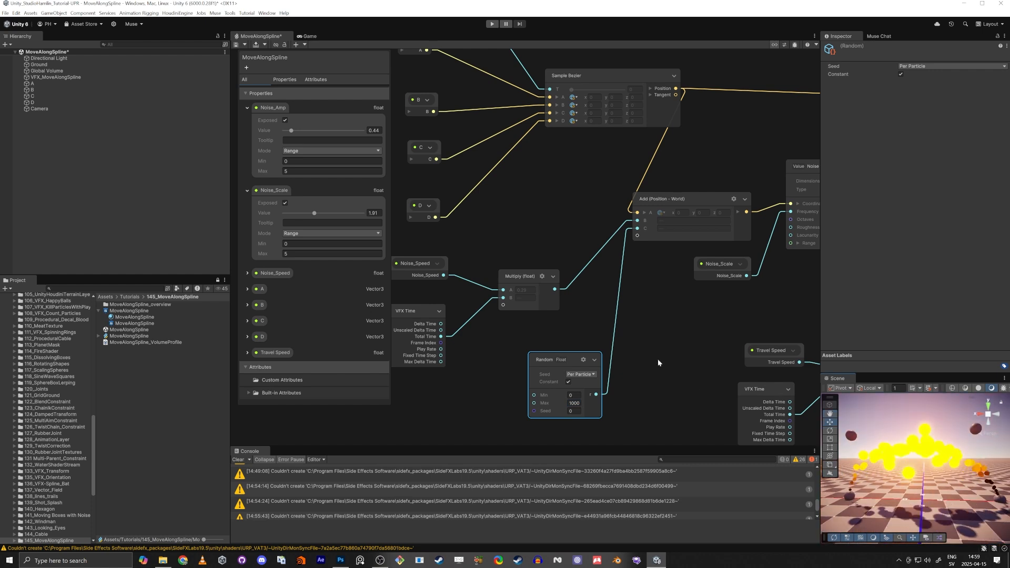
drag(557, 356, 546, 344)
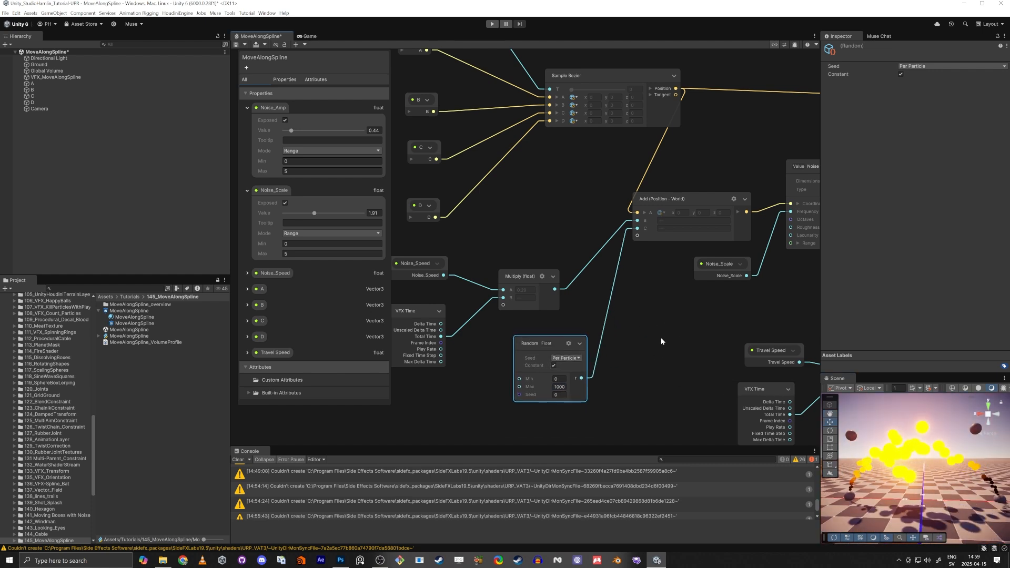
Step: Dock the Scene view alongside the MoveAlongSpline graph and maximize the graph window
scroll(631, 322, down, 5)
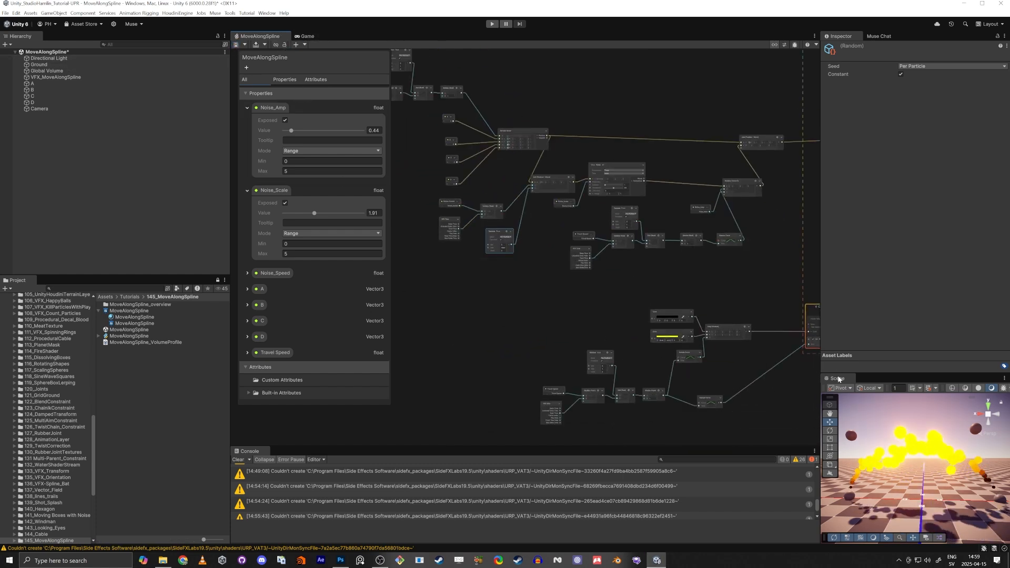
drag(838, 378, 244, 39)
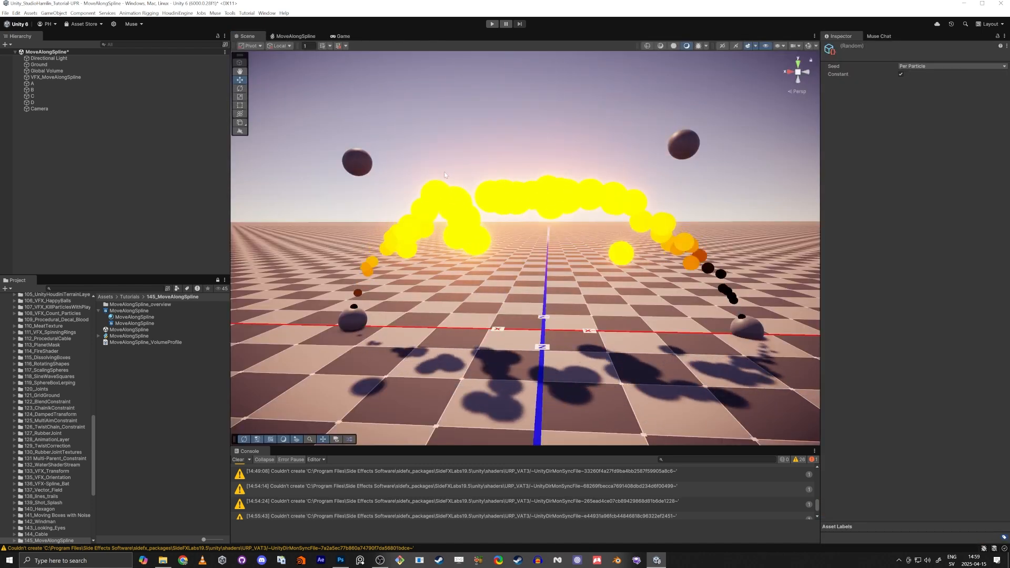
click(295, 36)
middle_drag(533, 296, 558, 365)
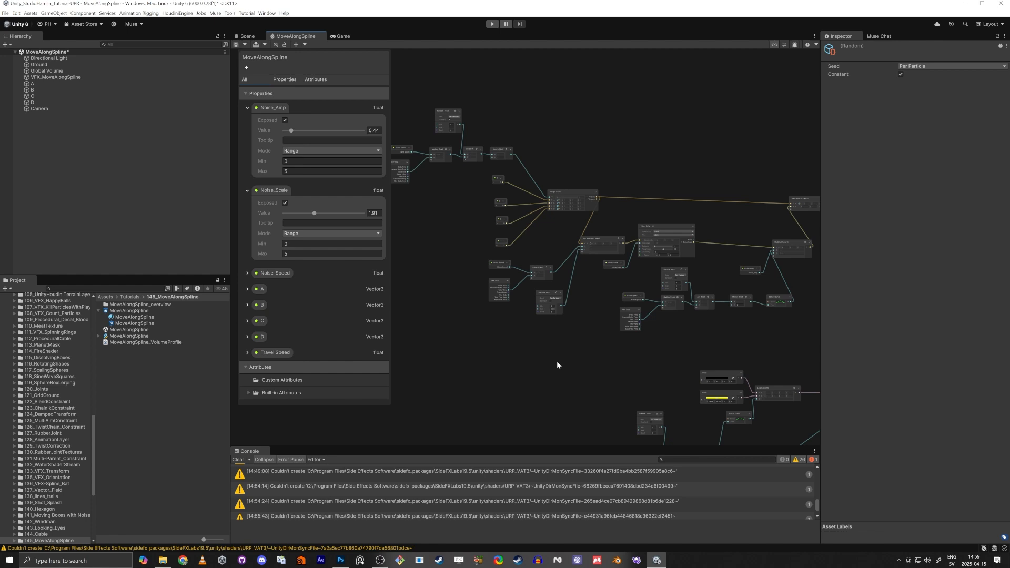
right_click(280, 38)
click(297, 42)
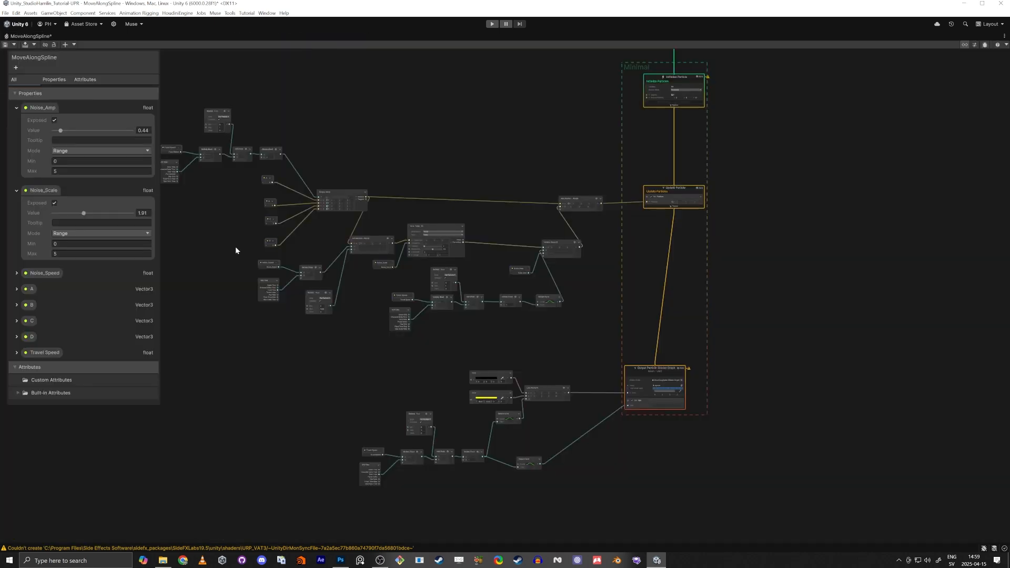
Step: Move the whole Travel Speed, VFX Time, Random, Multiply, Add and Modulo chain feeding Sample Bezier further up
scroll(417, 272, up, 8)
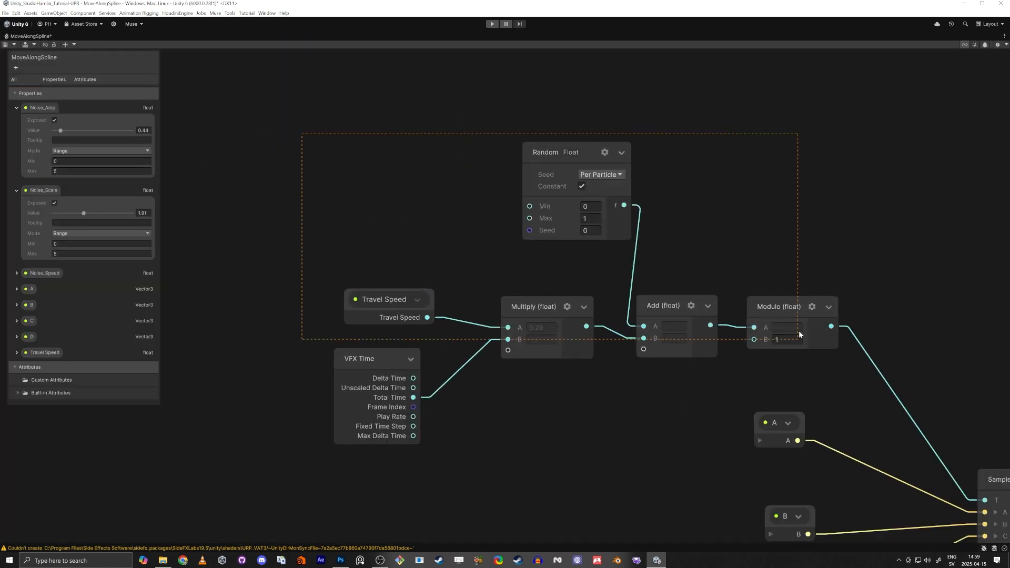
drag(799, 334, 856, 367)
drag(557, 234, 563, 183)
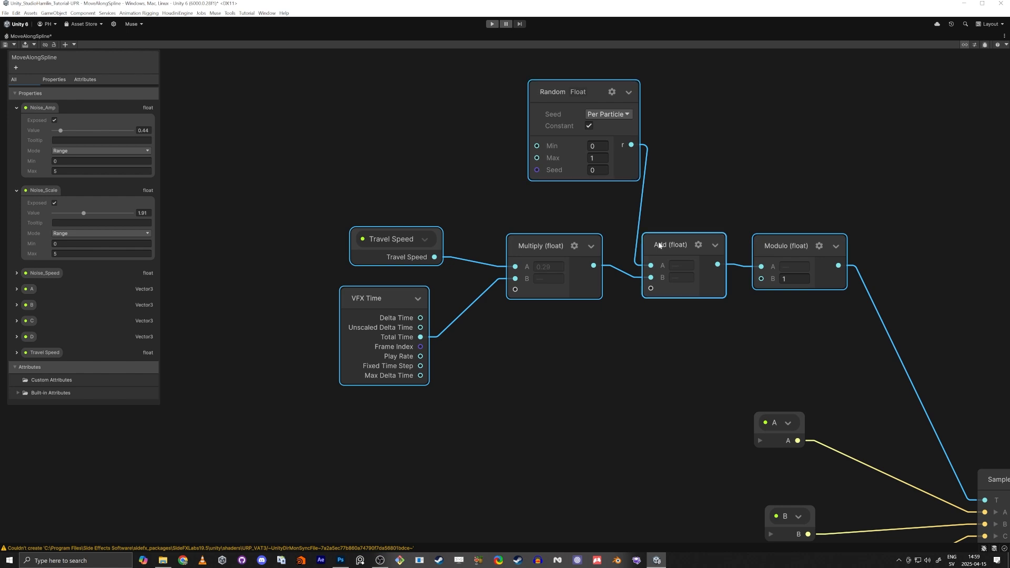
Step: Stack the A, B, C and D property nodes closely beneath each other beside Sample Bezier
middle_drag(678, 400, 430, 214)
scroll(415, 220, down, 2)
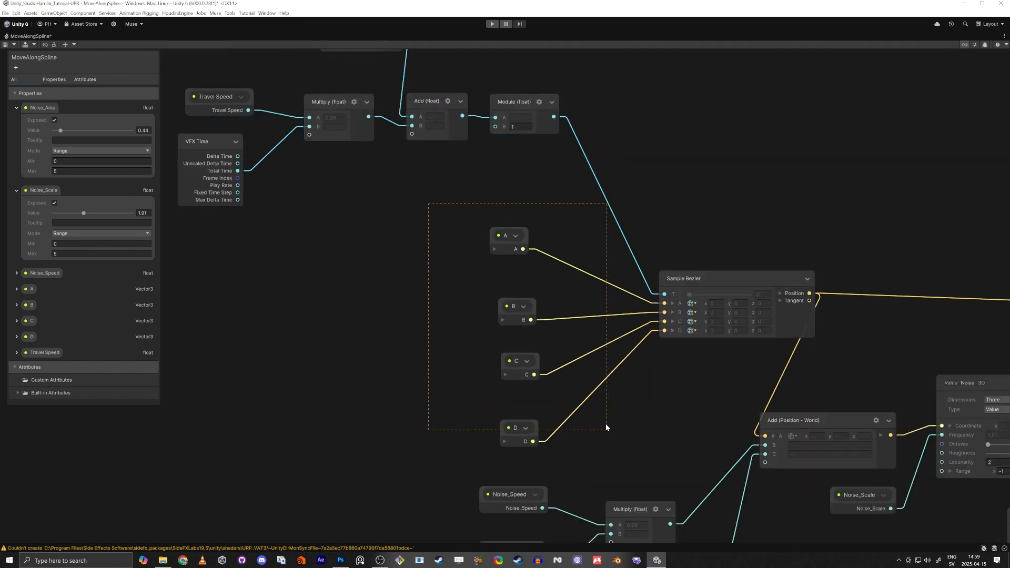
key(a)
scroll(335, 256, up, 6)
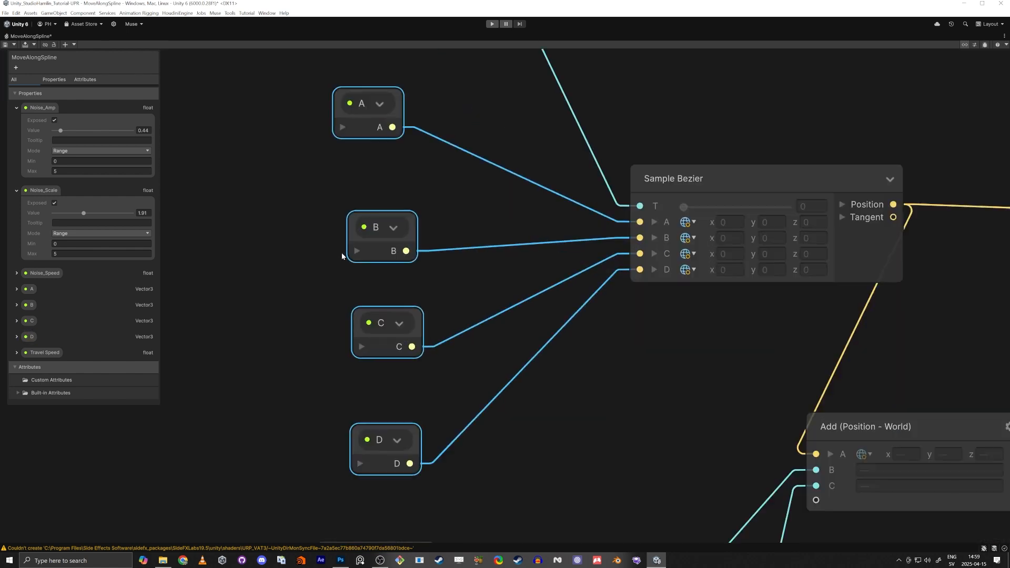
click(370, 94)
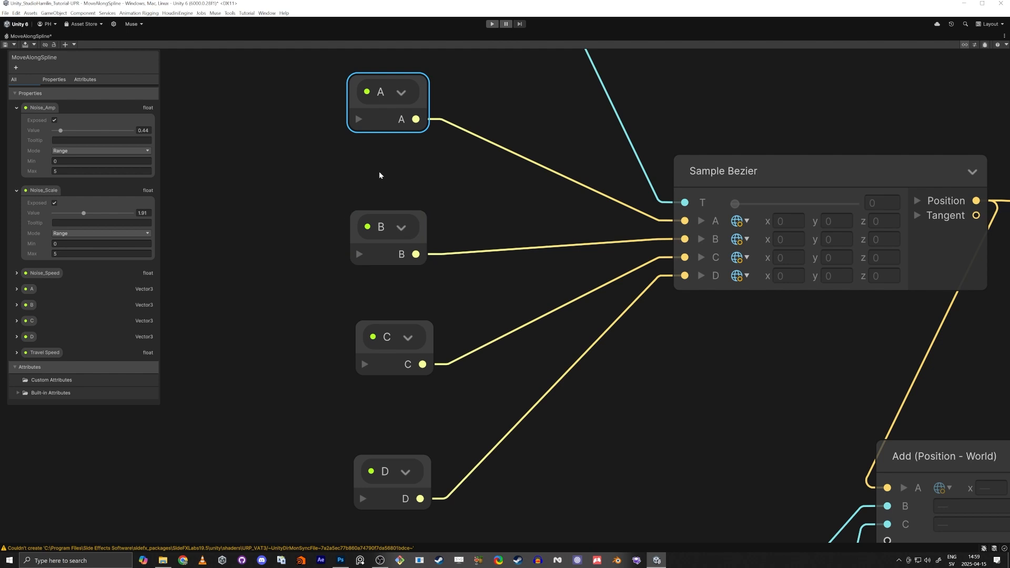
drag(384, 242, 384, 170)
shift+click(402, 320)
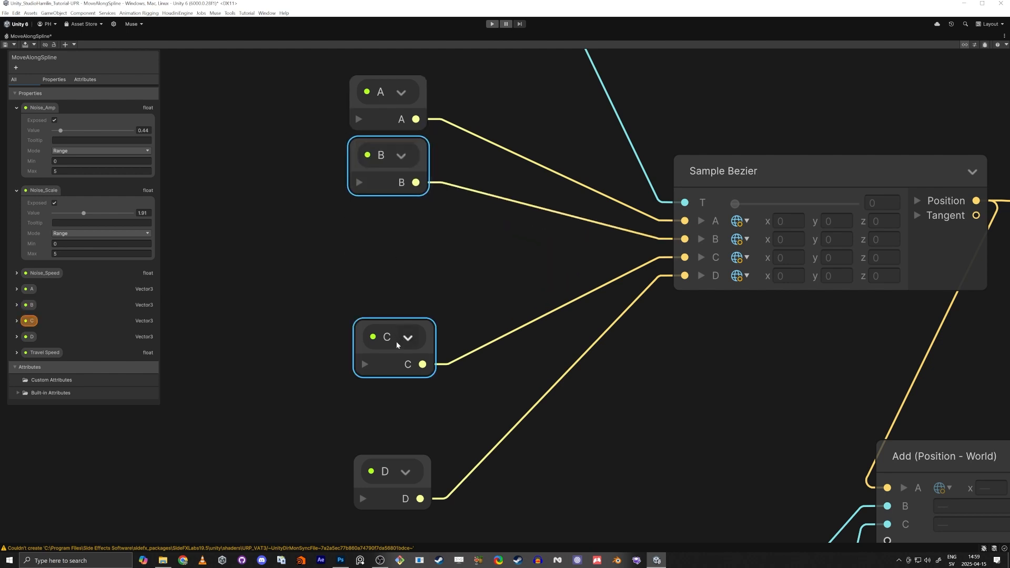
drag(396, 342, 399, 223)
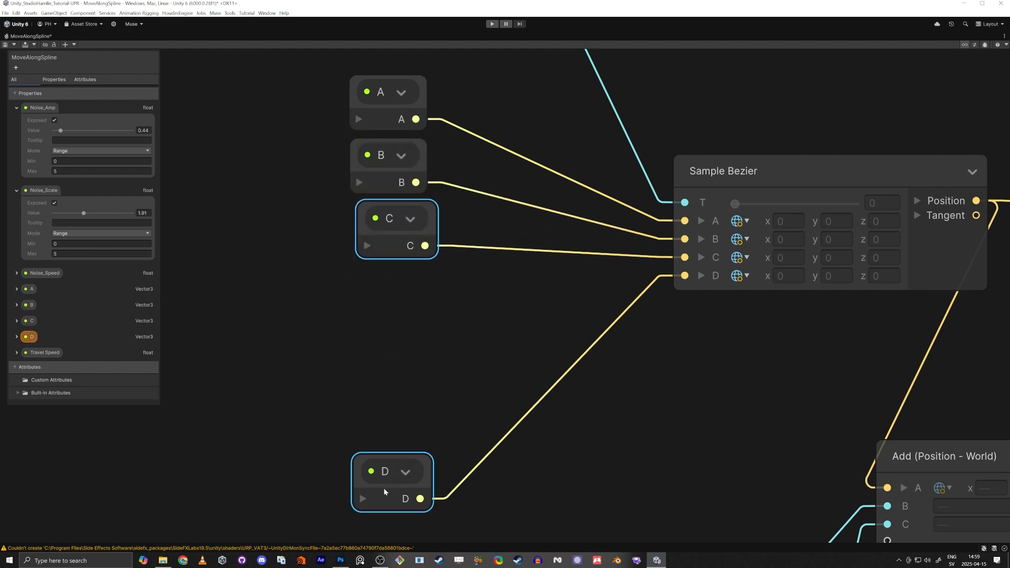
drag(384, 491, 393, 316)
Step: Move the Add (Position - World) node and its Noise_Speed group up, and shift the Value Noise node to the right
middle_drag(678, 365, 556, 367)
scroll(617, 291, down, 10)
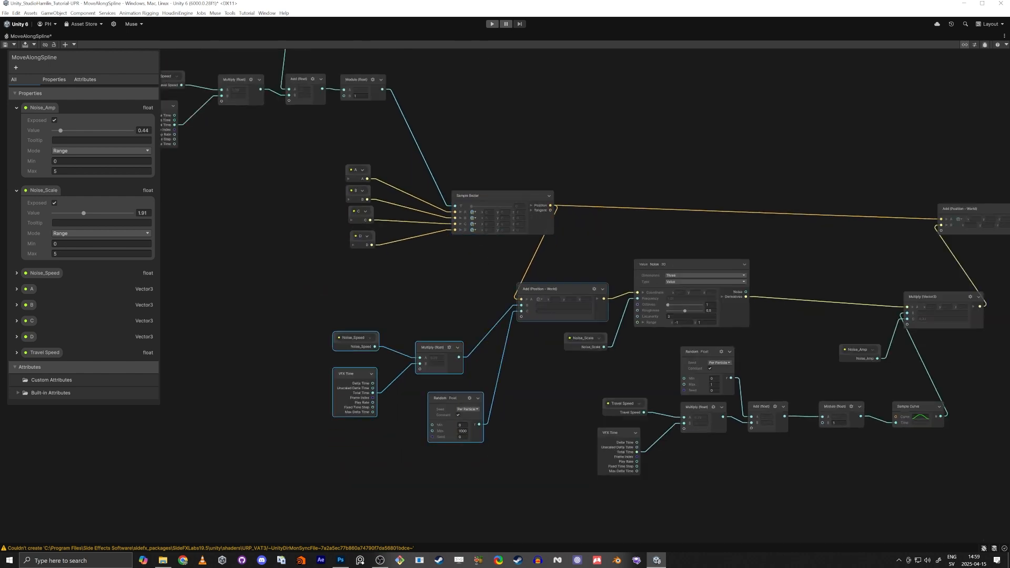
drag(545, 288, 549, 263)
drag(685, 263, 713, 260)
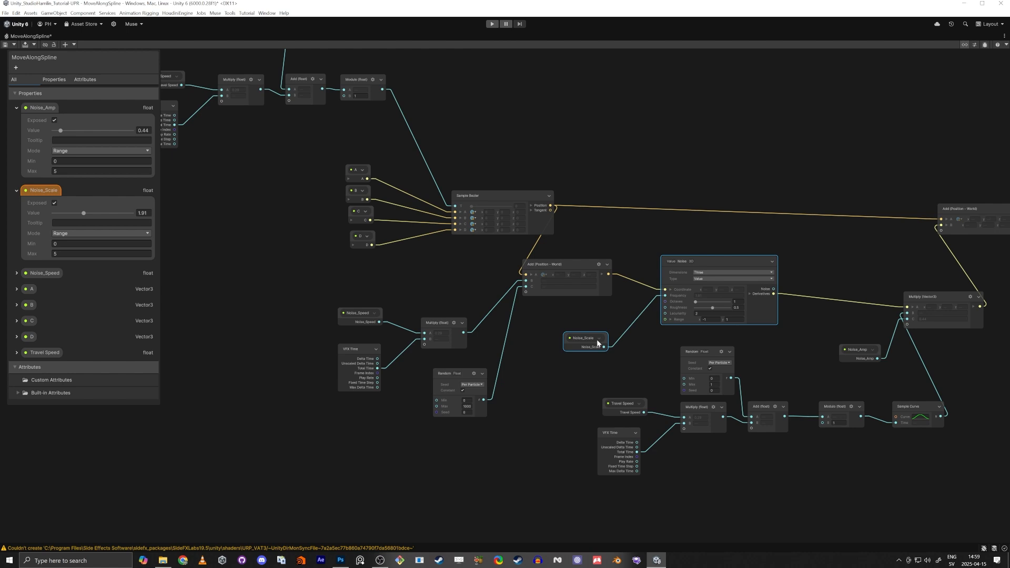
Step: Adjust the placement of Multiply (Vector3) and Noise_Amp, and move the Travel Speed to Sample Curve chain further below the noise nodes
middle_drag(616, 371, 472, 371)
mouse_move(794, 296)
mouse_down()
mouse_move(764, 304)
mouse_move(788, 302)
mouse_up()
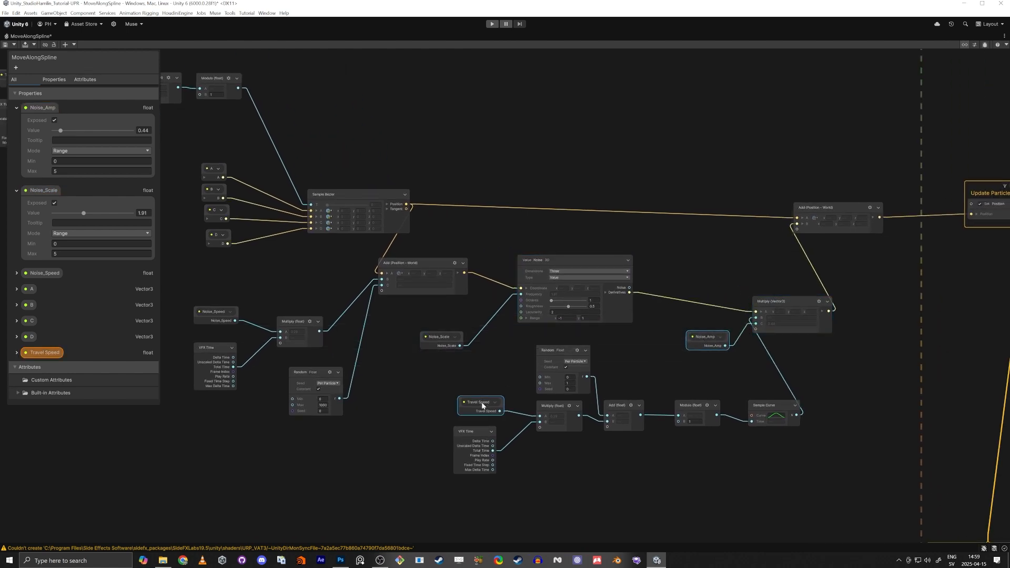
drag(765, 406, 739, 437)
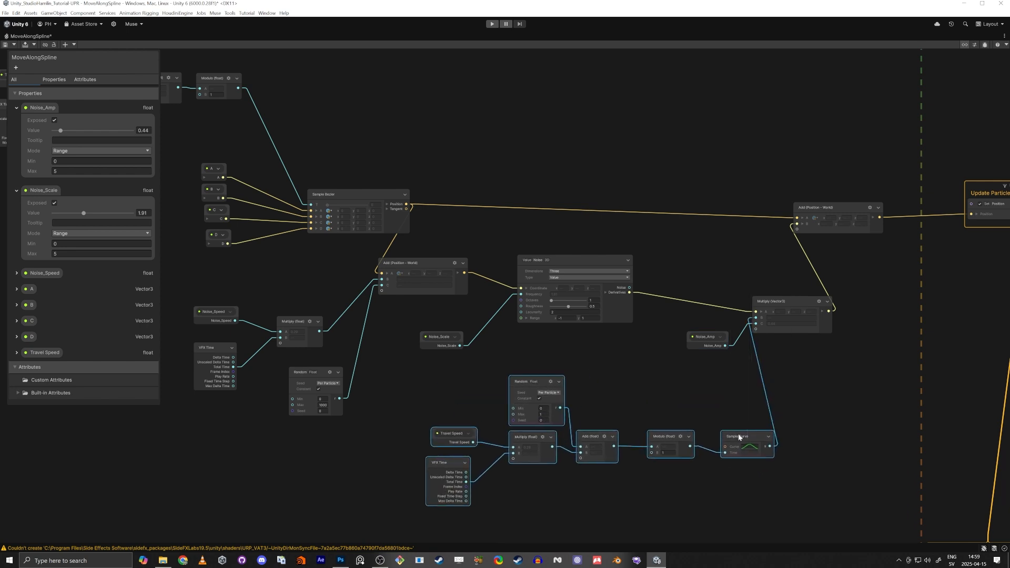
Step: Set the Initialize Particle capacity to 1000 and save the graph
scroll(747, 441, up, 8)
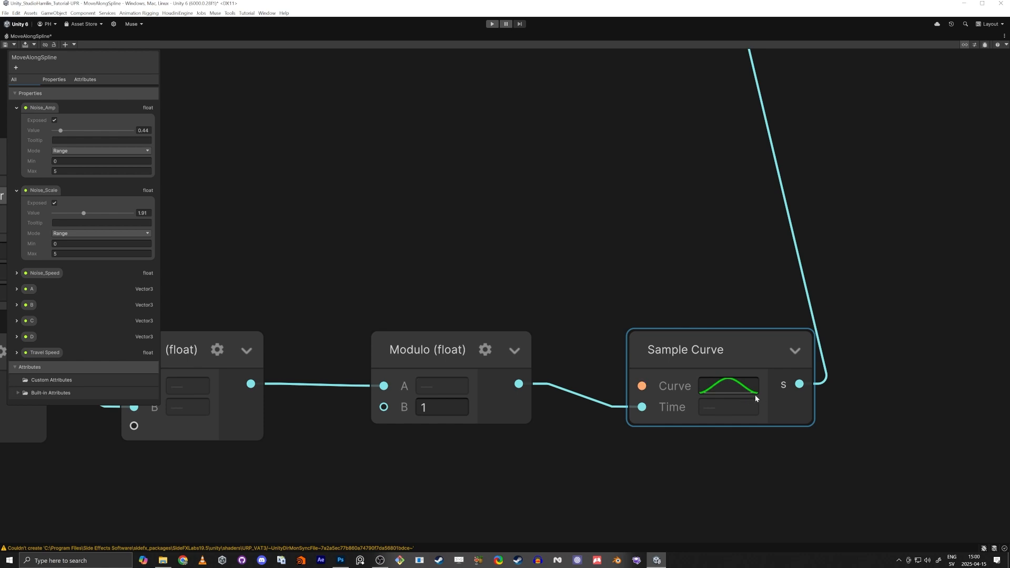
scroll(755, 398, down, 6)
scroll(908, 312, down, 2)
middle_drag(907, 313, 702, 379)
scroll(834, 263, down, 3)
middle_drag(834, 263, 675, 428)
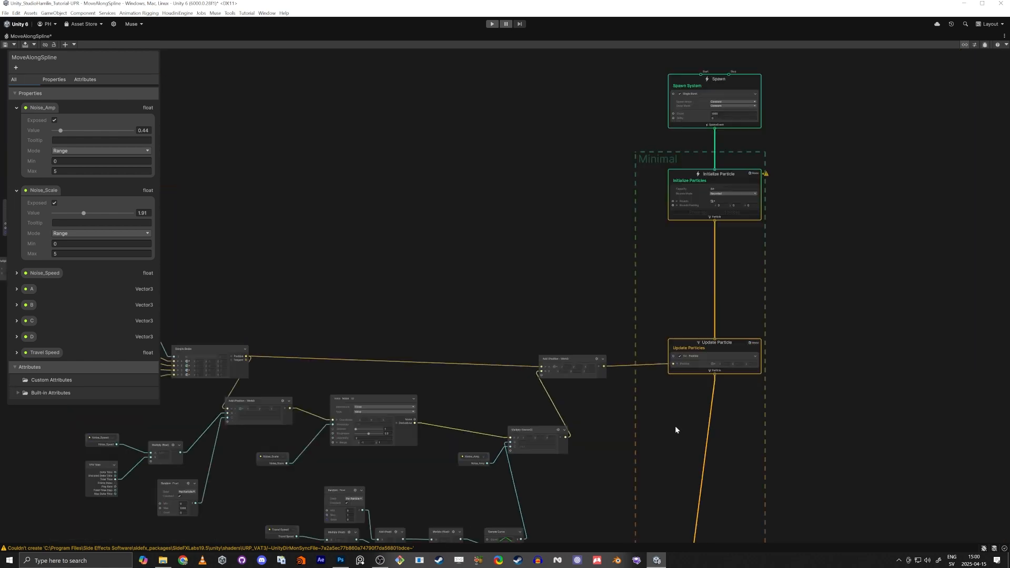
middle_drag(728, 232, 711, 283)
scroll(682, 229, up, 7)
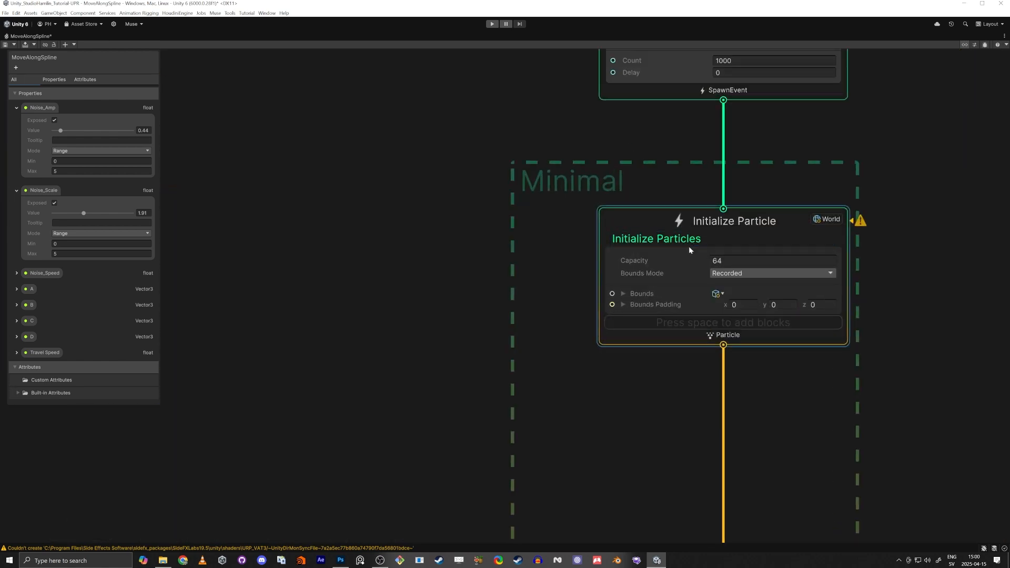
scroll(689, 246, down, 2)
click(715, 258)
text(1)
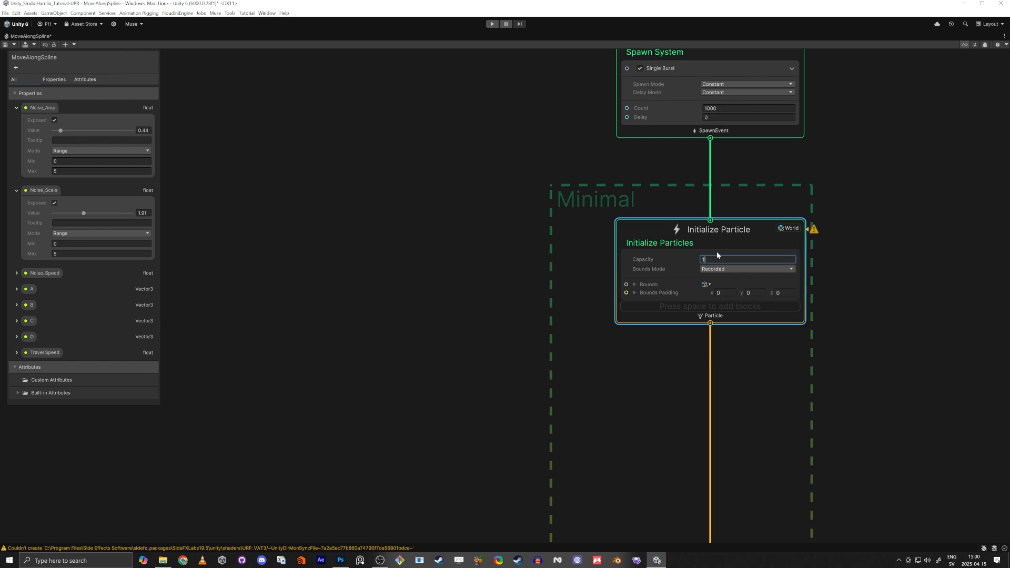
text(000)
key(Return)
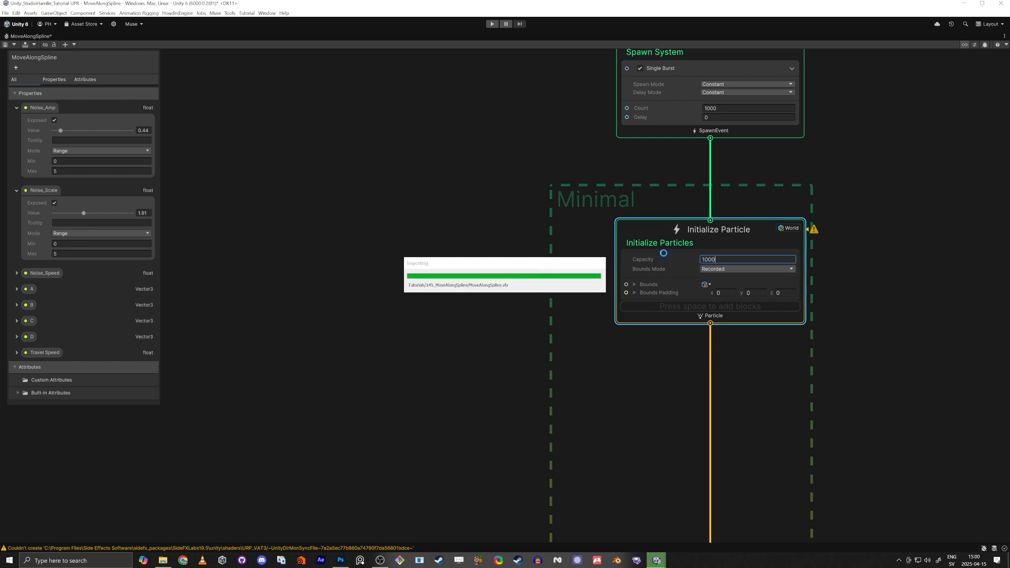
Step: Set the Single Burst count in the Spawn context to 100
middle_drag(436, 462, 451, 250)
scroll(451, 249, down, 3)
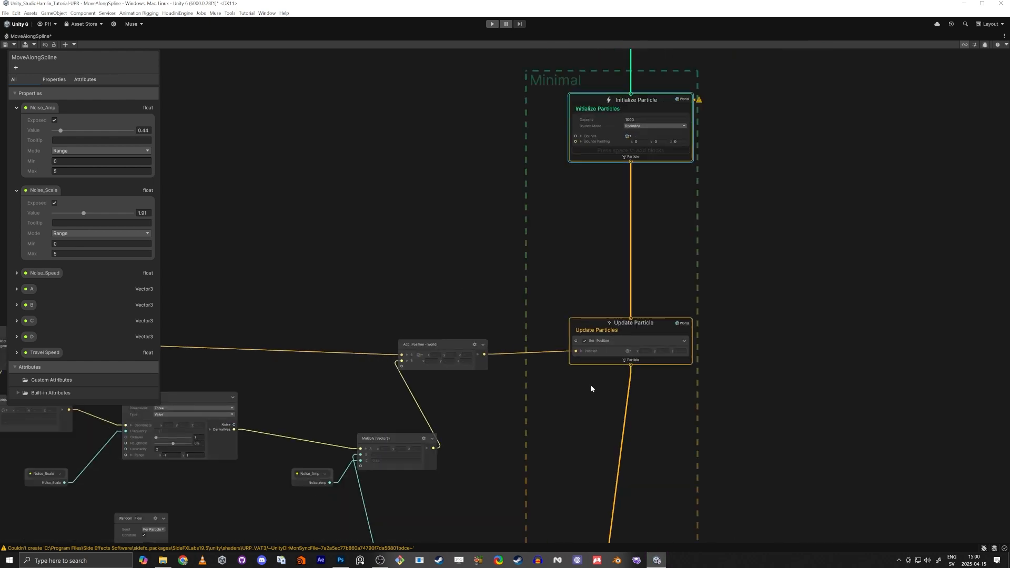
scroll(621, 337, up, 6)
scroll(537, 364, down, 1)
scroll(538, 364, down, 6)
middle_drag(457, 169, 464, 302)
scroll(596, 196, up, 5)
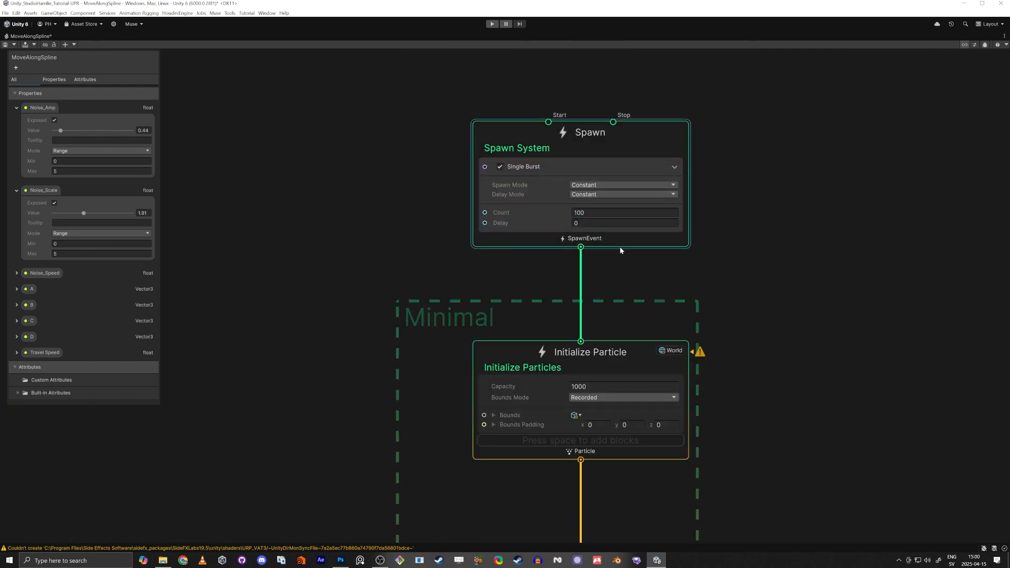
Step: Examine the Output Particle Shader Graph context and the node chains driving its color and size
scroll(576, 215, down, 4)
middle_drag(480, 435, 509, 216)
scroll(530, 435, down, 1)
middle_drag(505, 513, 551, 191)
scroll(597, 351, up, 6)
scroll(597, 352, up, 1)
middle_drag(539, 231, 582, 234)
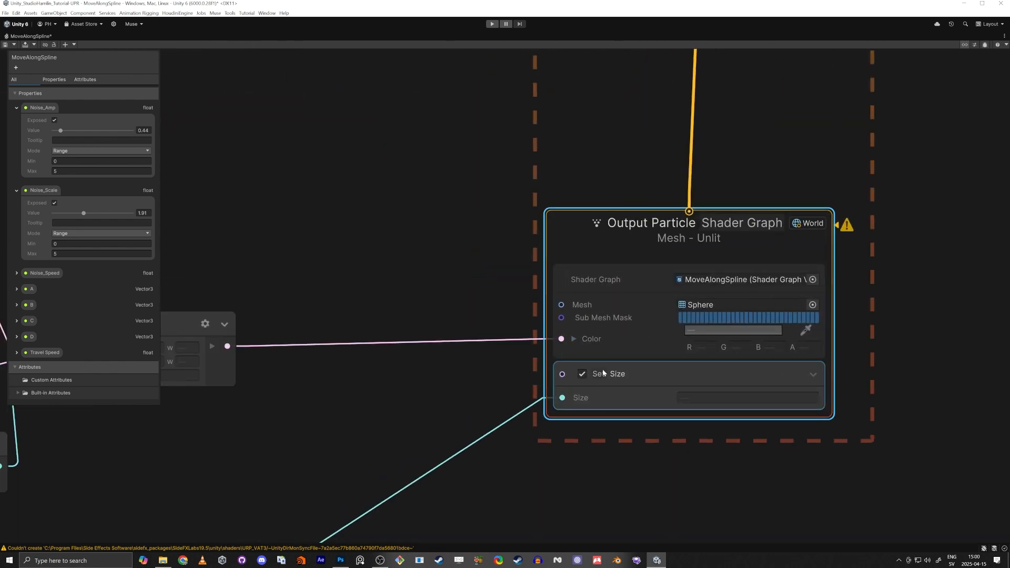
scroll(355, 381, down, 6)
middle_drag(278, 394, 770, 268)
scroll(765, 294, up, 4)
middle_drag(765, 320, 940, 275)
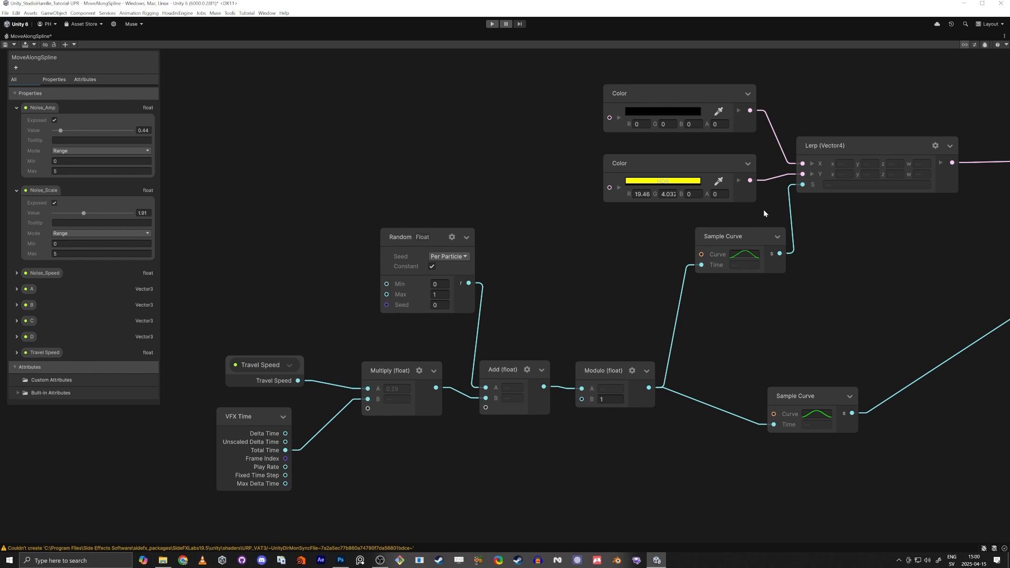
Step: Restore the full editor layout with the Scene view showing and duplicate the VFX_MoveAlongSpline object
right_click(28, 37)
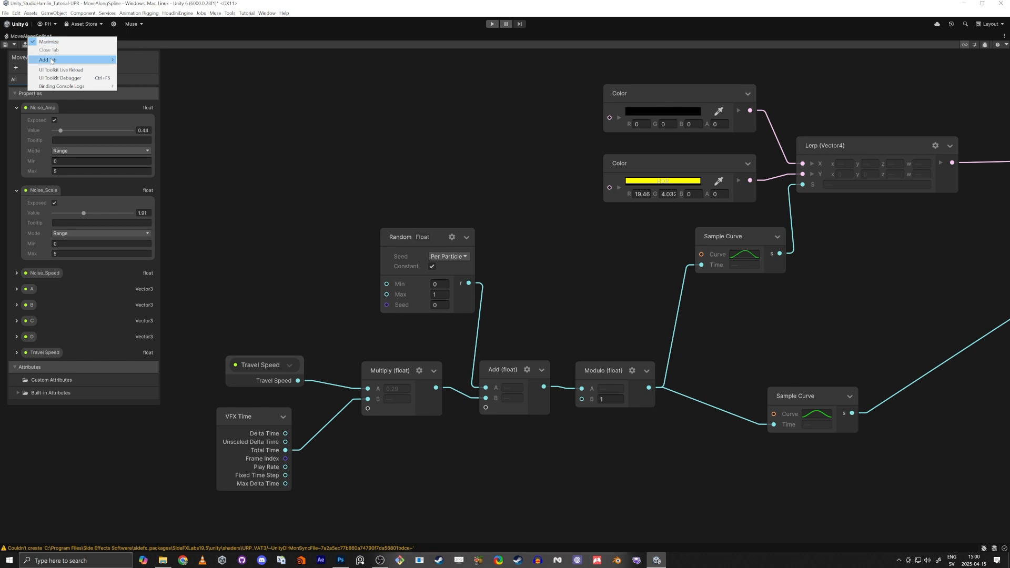
click(52, 43)
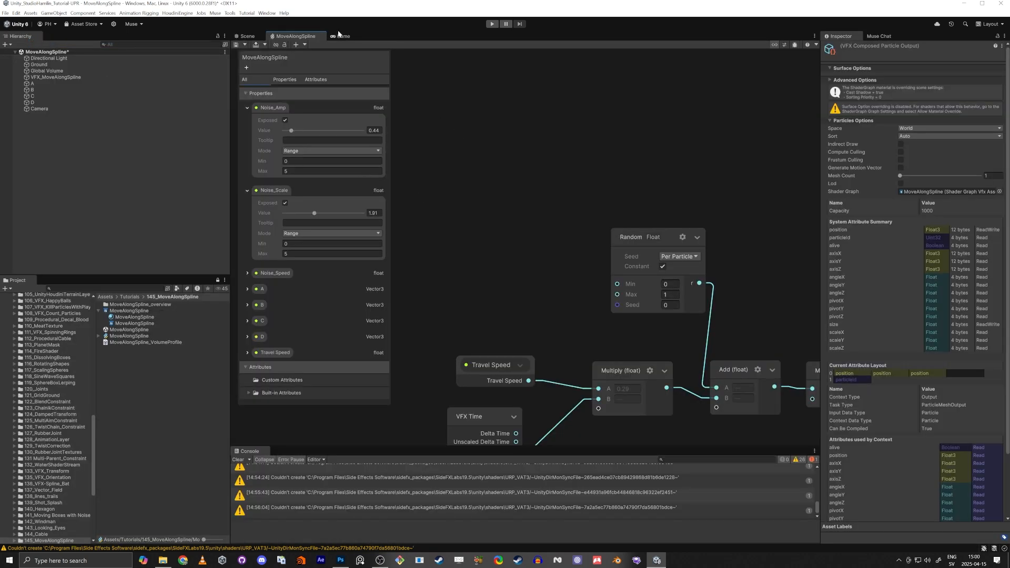
click(245, 36)
alt+drag(414, 235, 410, 205)
click(409, 201)
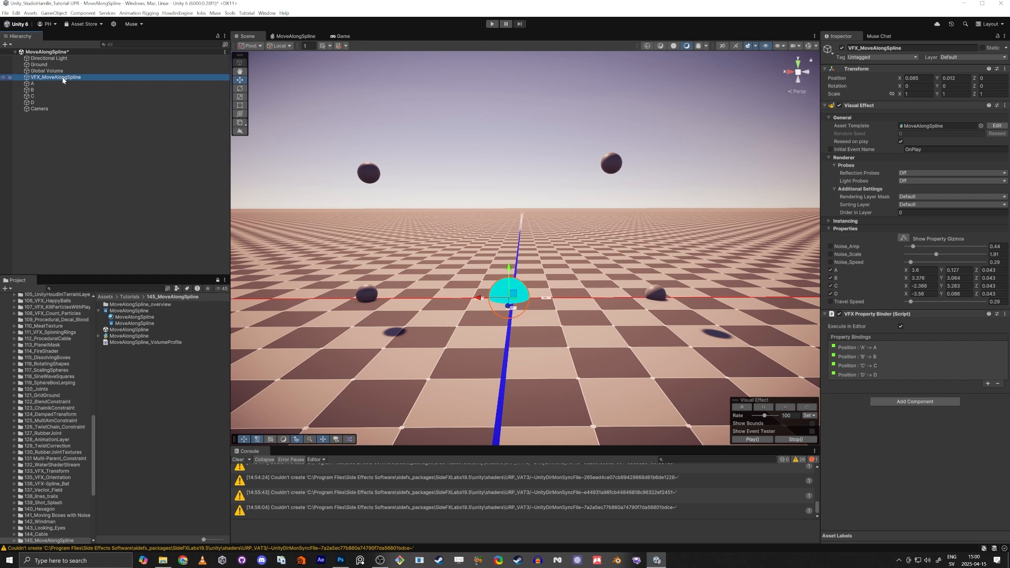
key(ctrl+d)
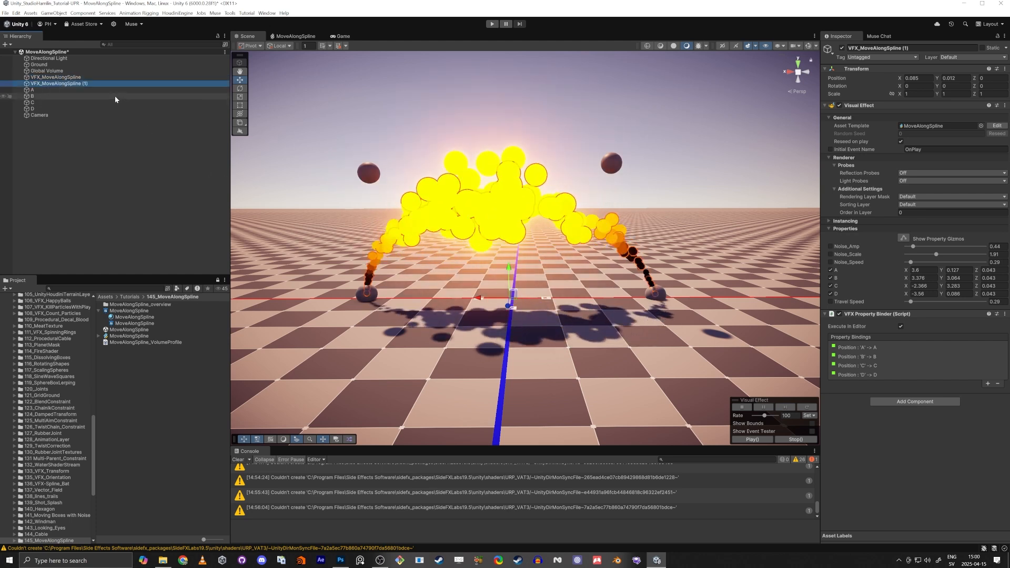
Step: Duplicate the control spheres C and D and move the copies along X to the far side of A and B
click(38, 109)
ctrl+click(33, 102)
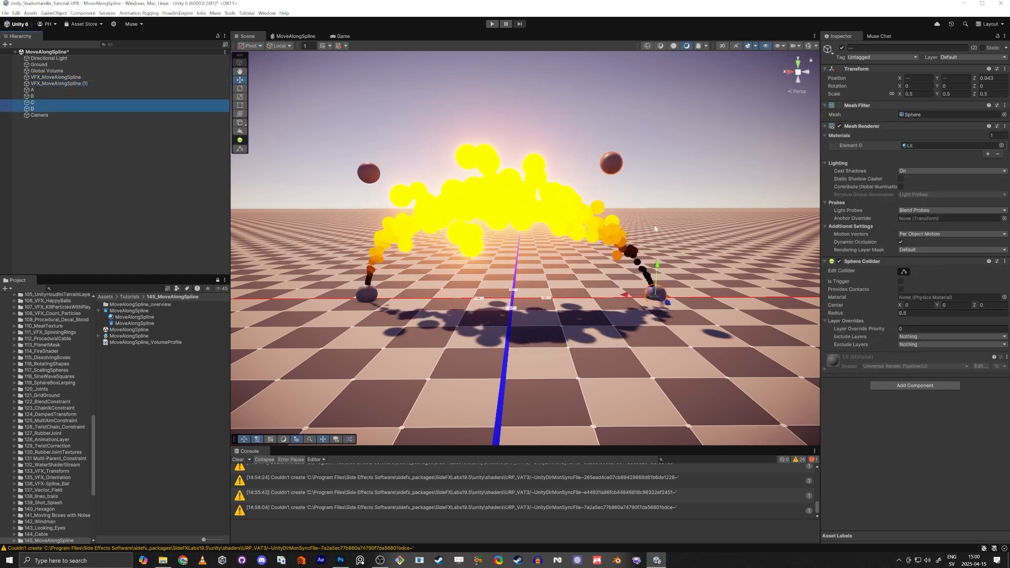
drag(652, 288, 288, 285)
key(ctrl+d)
key(s)
key(a)
right_drag(288, 285, 276, 284)
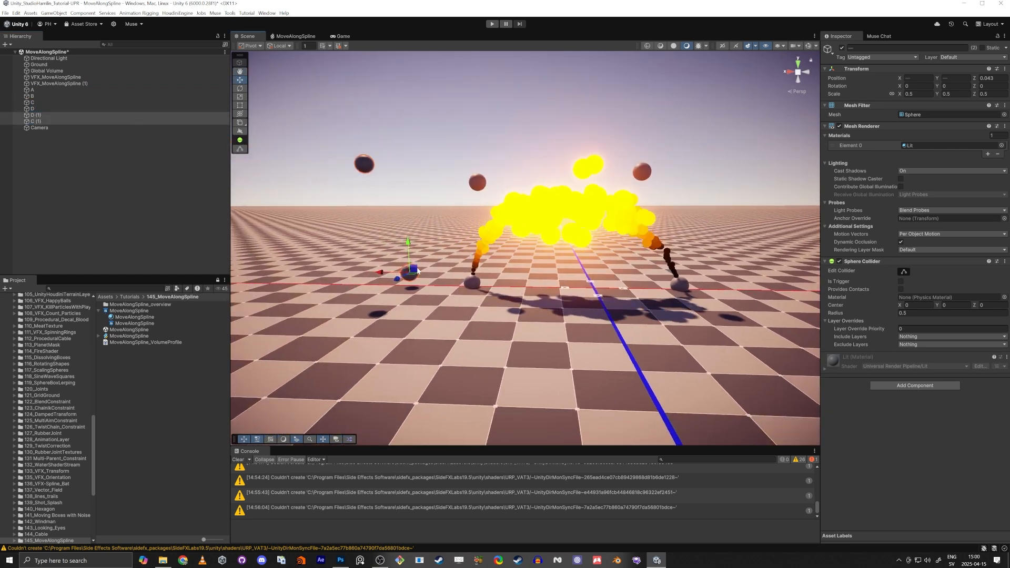
Step: Rebind the D and C position bindings of VFX_MoveAlongSpline (1) to the duplicated spheres D (1) and C (1)
click(75, 78)
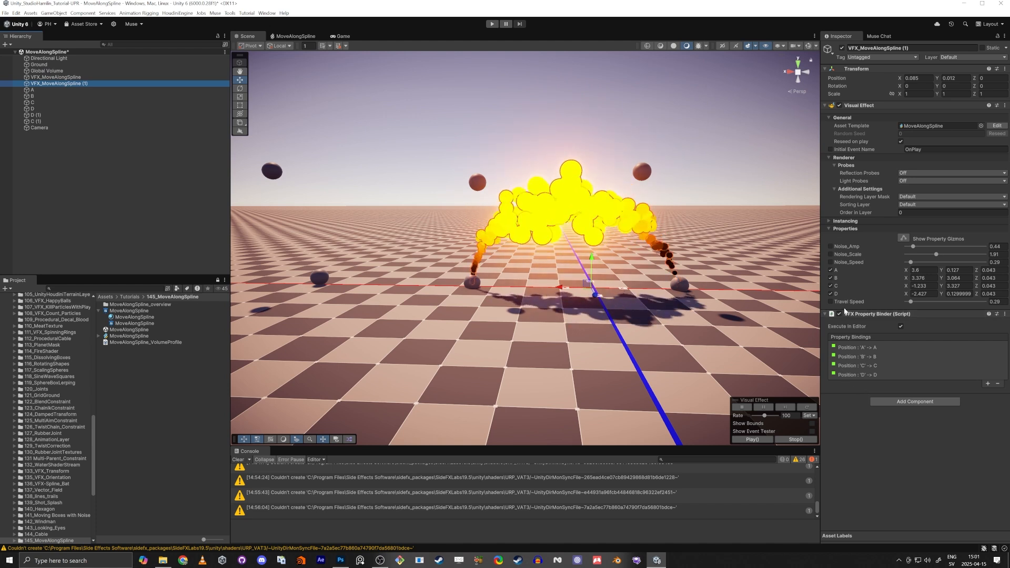
click(858, 374)
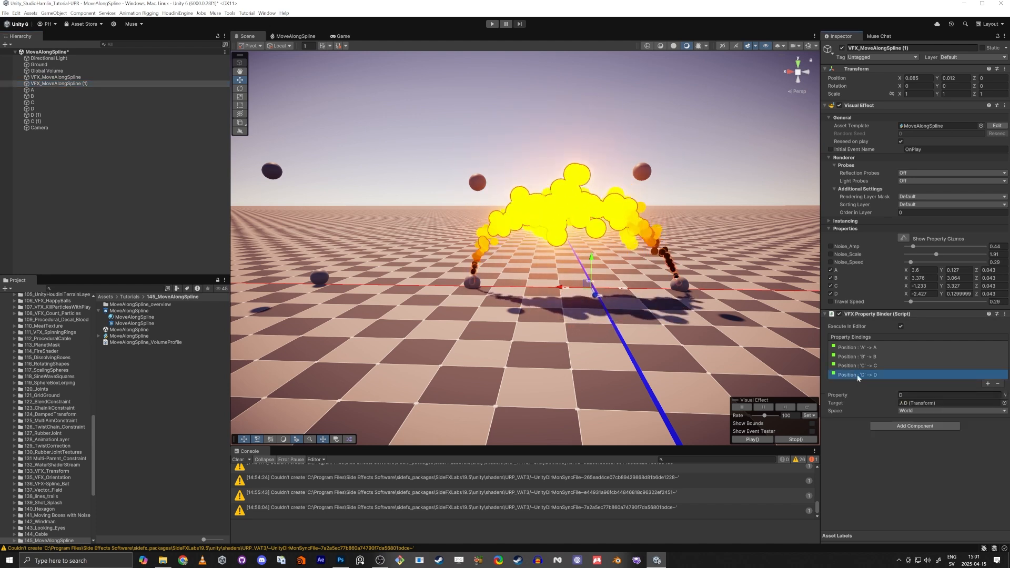
click(33, 115)
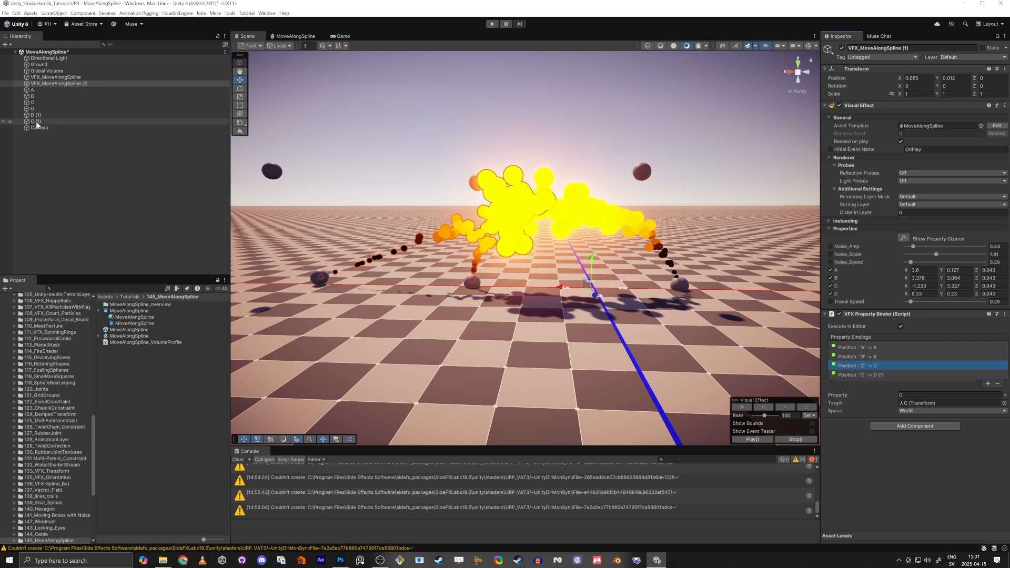
drag(36, 123, 941, 403)
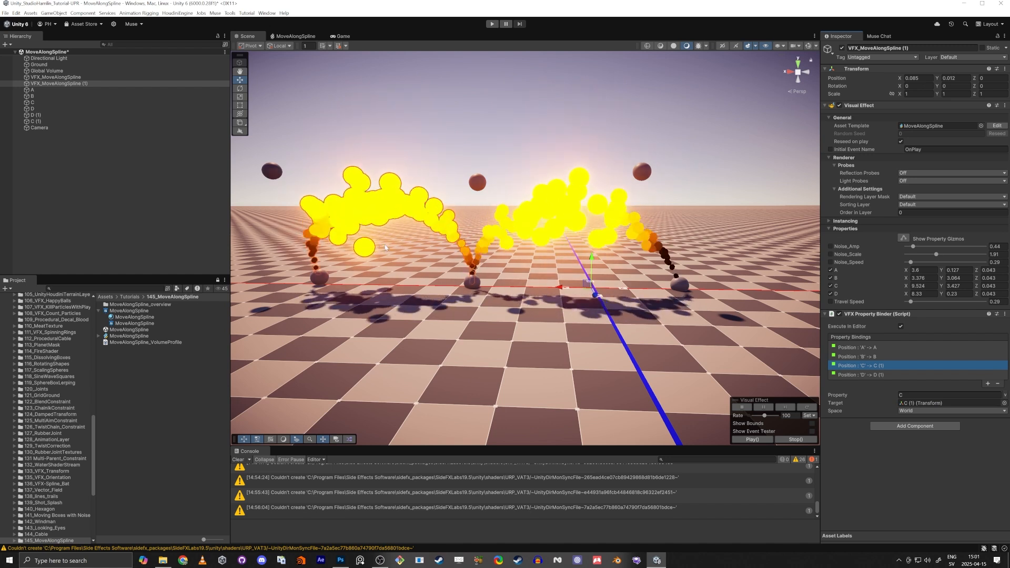
Step: Reshape the splines by raising sphere A to Y about 6, lowering B to Y about -2.34, and moving D to X about -3.18
click(472, 274)
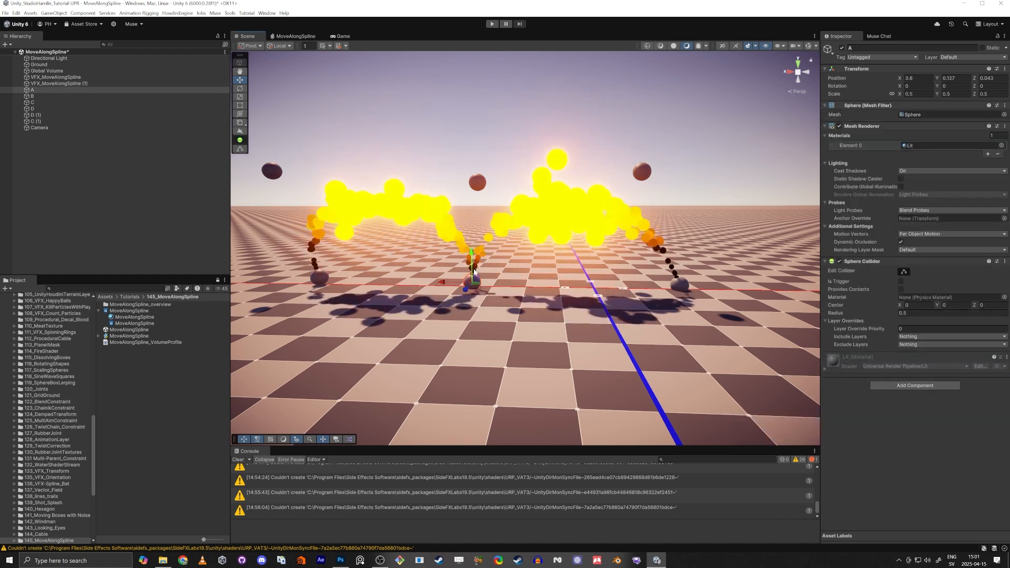
drag(472, 274, 486, 74)
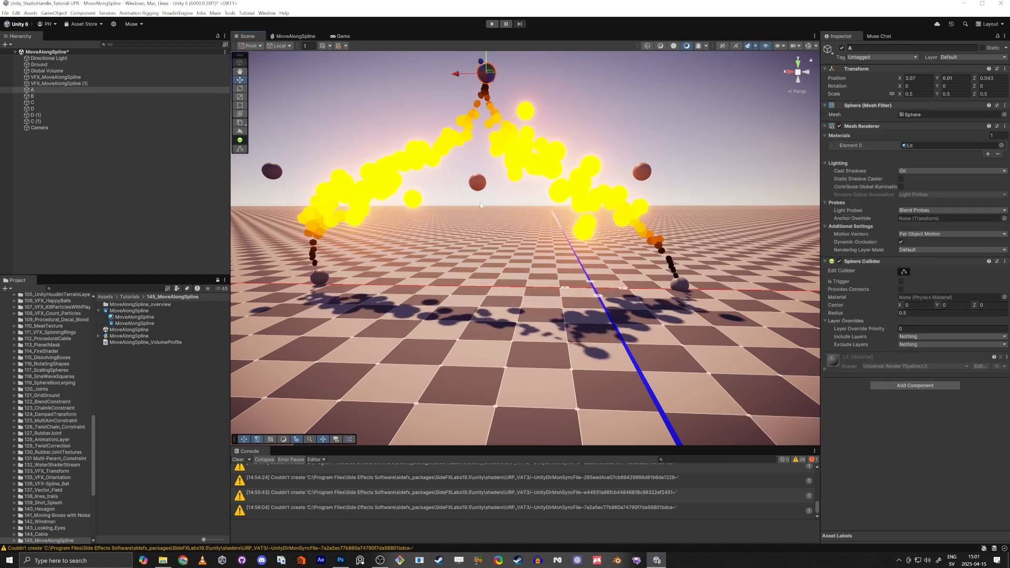
click(479, 184)
drag(481, 186, 478, 358)
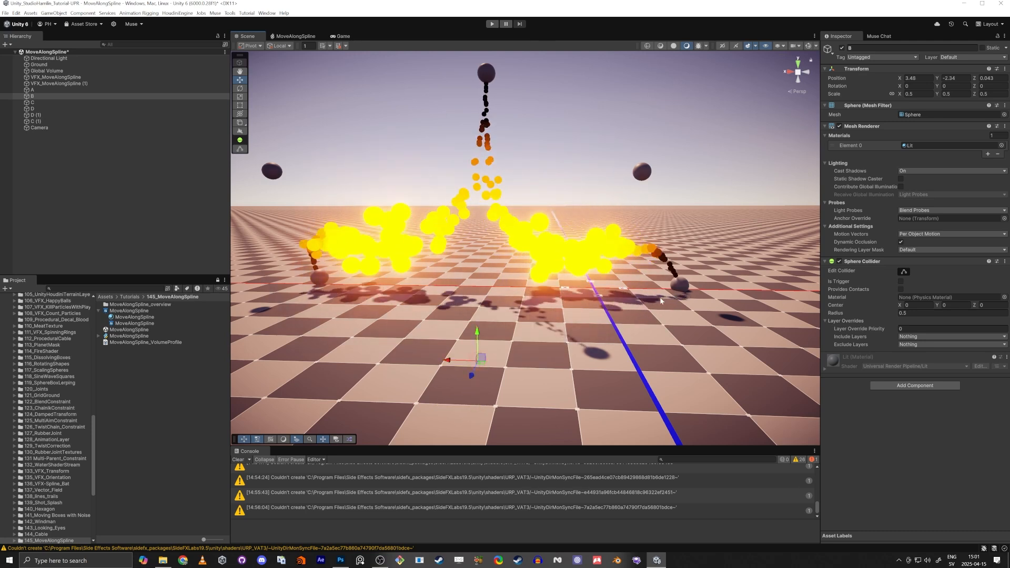
click(683, 285)
drag(675, 281, 699, 284)
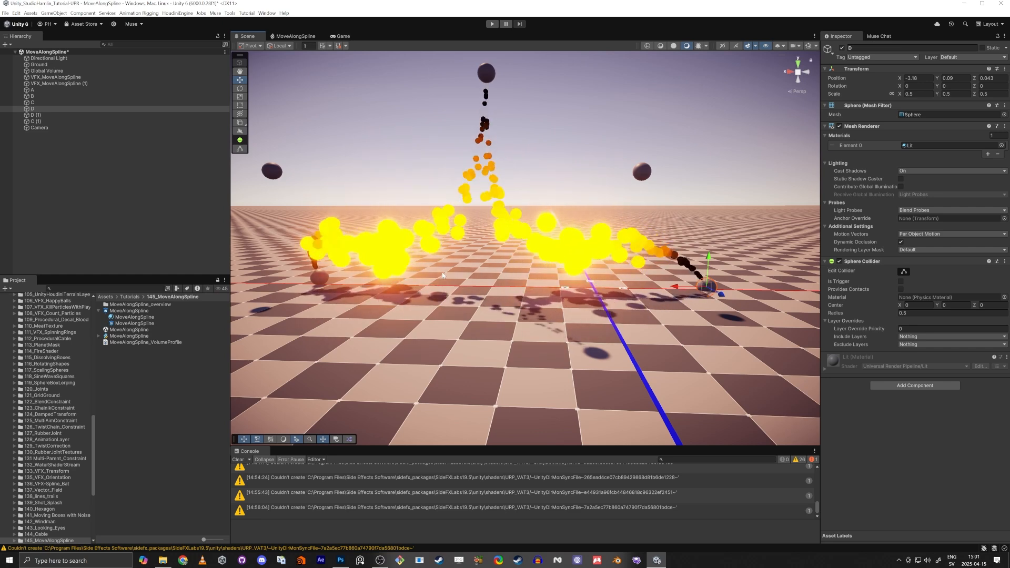
Step: Maximize the Scene view and examine both particle splines and their control spheres up close
key(shift+space)
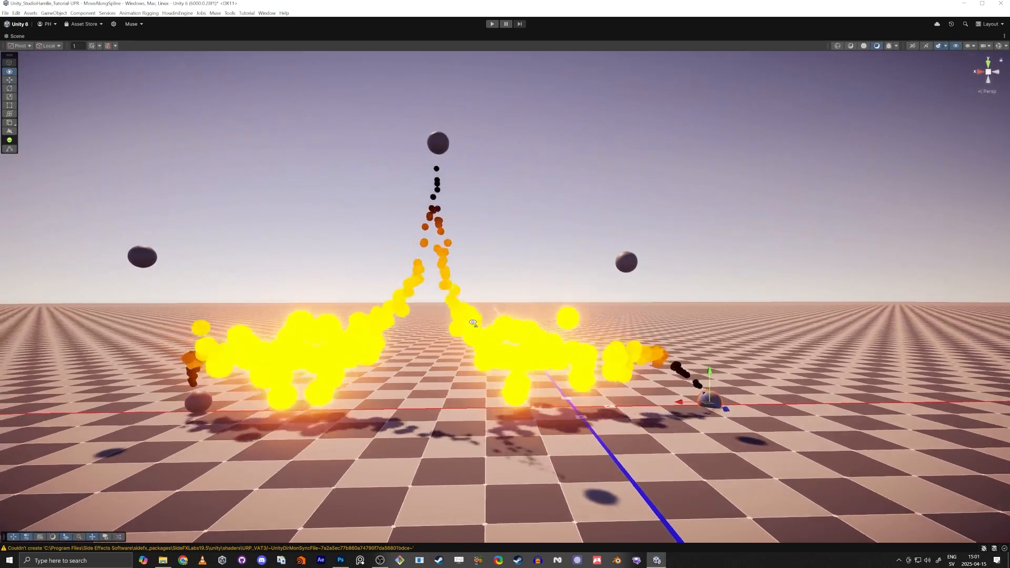
key(a)
key(w)
right_drag(472, 322, 471, 325)
key(s)
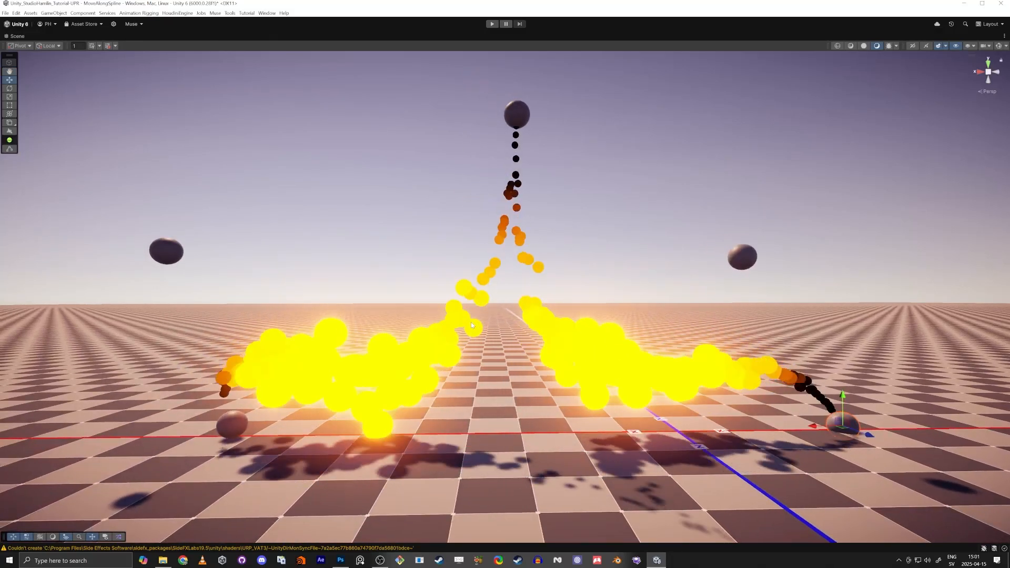